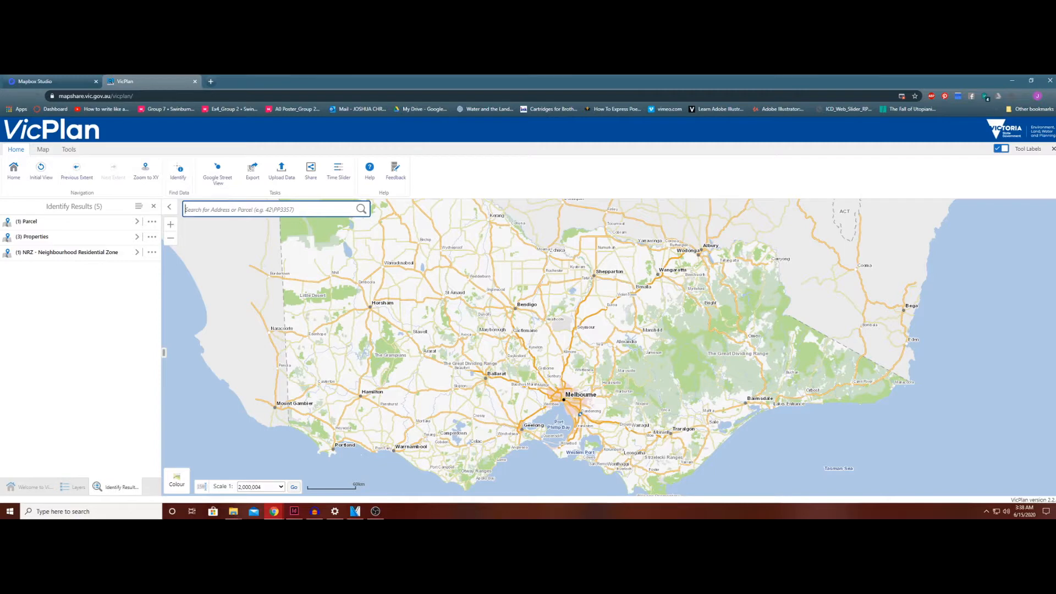
# Search the map for "dandenong" and go to the DANDENONG locality result
pyautogui.write('dandenong')
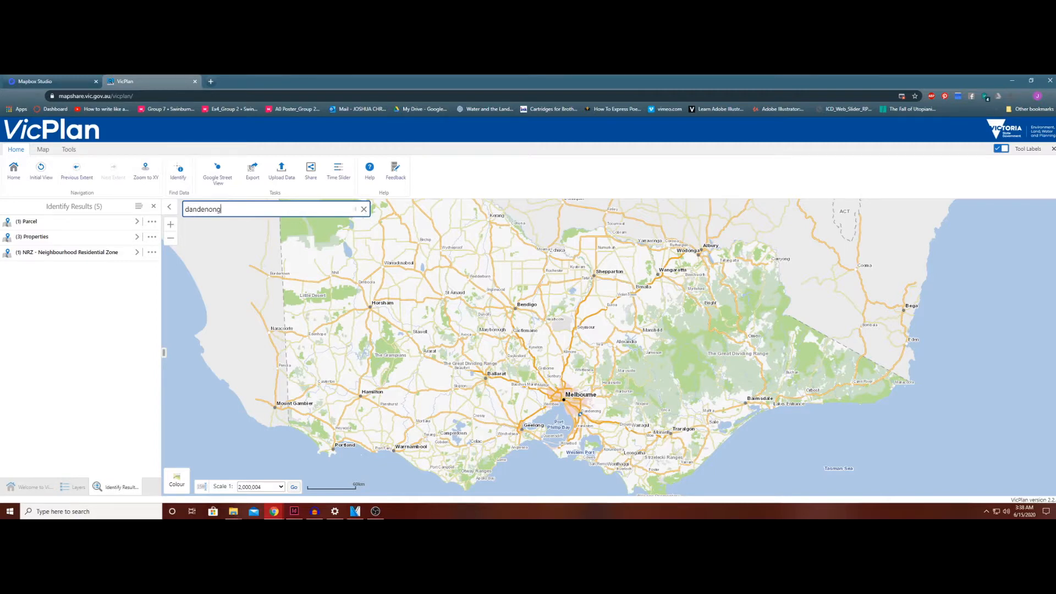
pyautogui.press('Down')
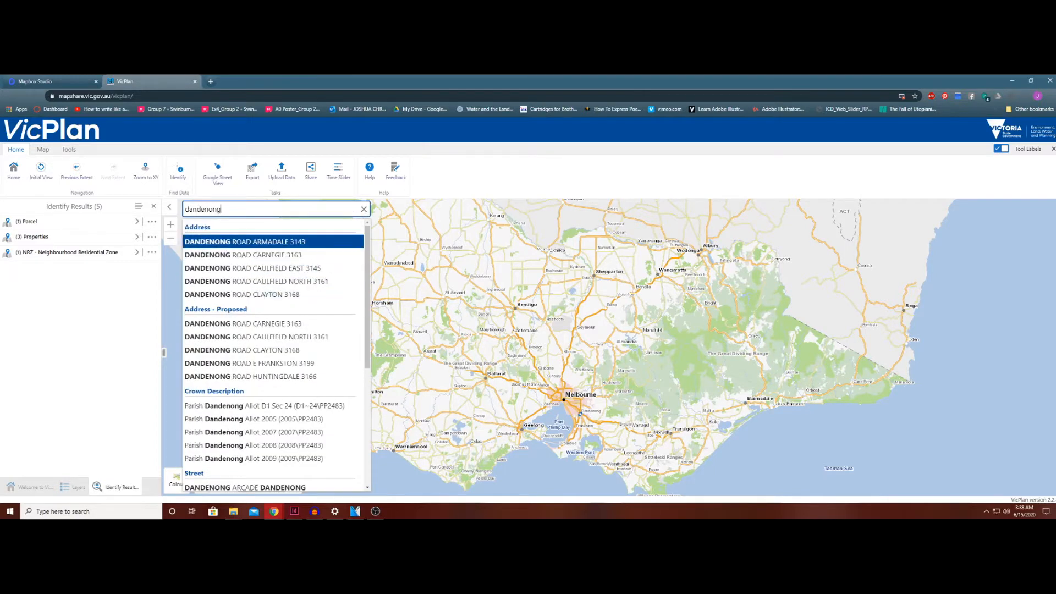
pyautogui.press('Down')
pyautogui.press('Down')
pyautogui.press('Down')
pyautogui.press('Down')
pyautogui.press('Down')
pyautogui.press('Down')
pyautogui.press('Down')
pyautogui.press('Down')
pyautogui.press('Down')
pyautogui.press('Down')
pyautogui.press('Down')
pyautogui.press('Down')
pyautogui.press('Down')
pyautogui.press('Down')
pyautogui.press('Down')
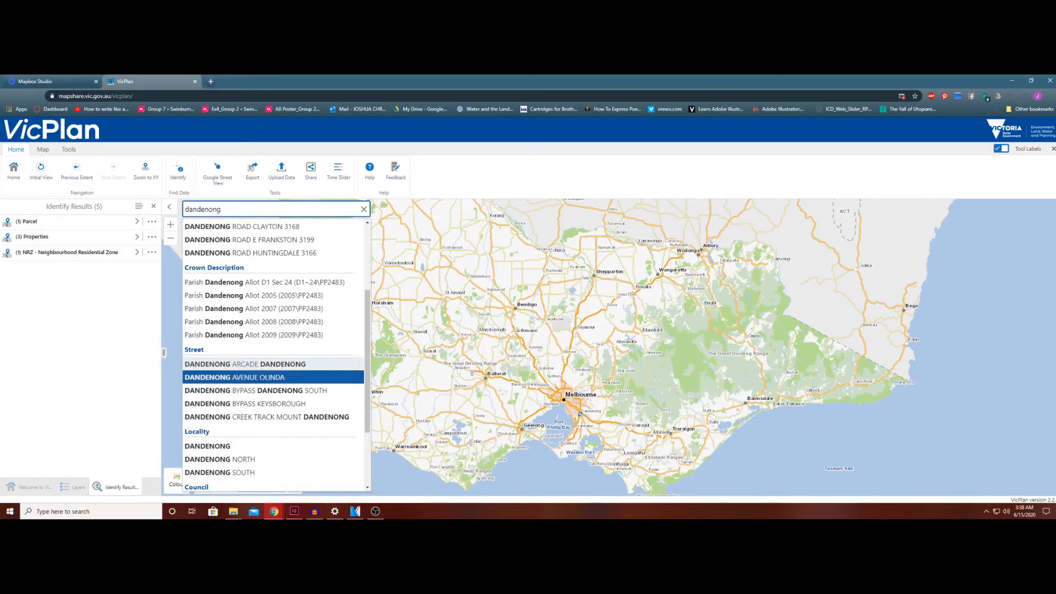
pyautogui.press('Down')
pyautogui.press('Down')
pyautogui.press('Down')
pyautogui.press('Down')
pyautogui.press('Down')
pyautogui.press('Down')
pyautogui.press('Down')
pyautogui.press('Up')
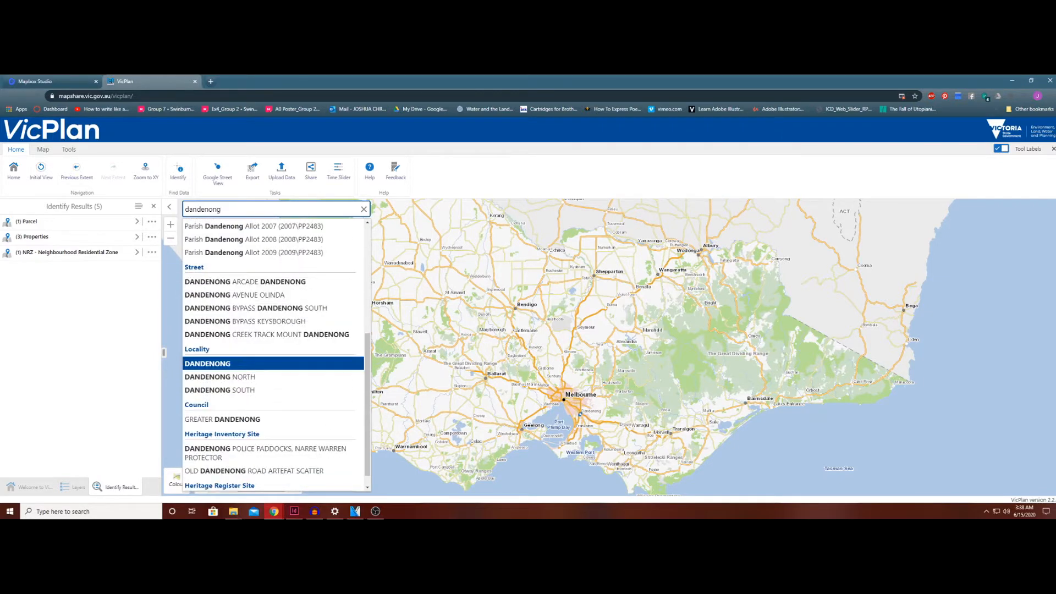
pyautogui.press('Return')
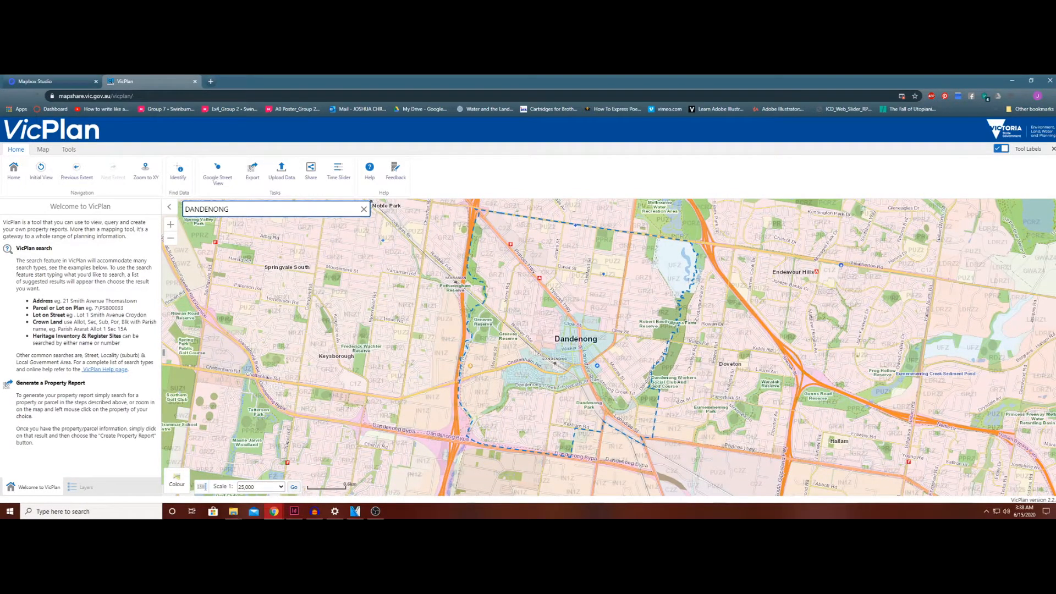
# Identify parcel 1\LP17583, on the lot numbered 57-59 southeast of Foster Street in Dandenong
pyautogui.scroll(1, 600, 355)
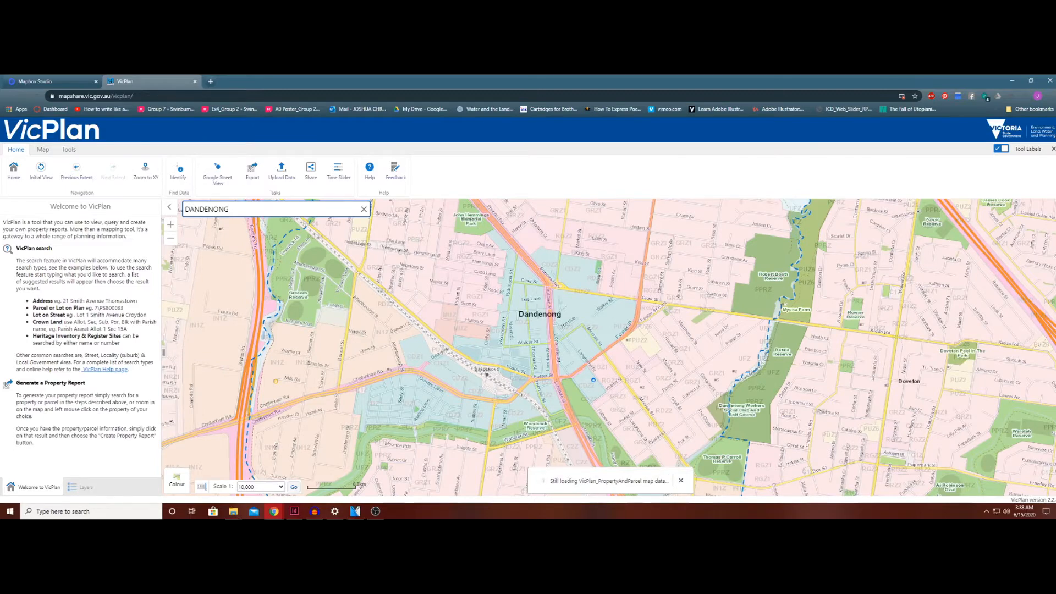
pyautogui.scroll(2, 614, 372)
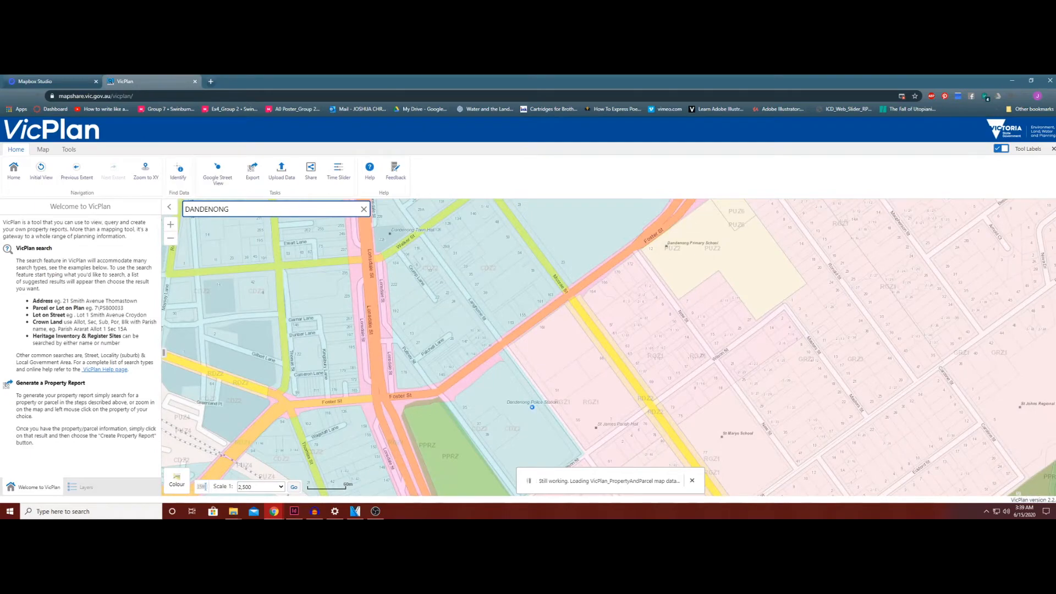
pyautogui.moveTo(614, 325)
pyautogui.mouseDown()
pyautogui.moveTo(619, 333)
pyautogui.moveTo(606, 332)
pyautogui.mouseUp()
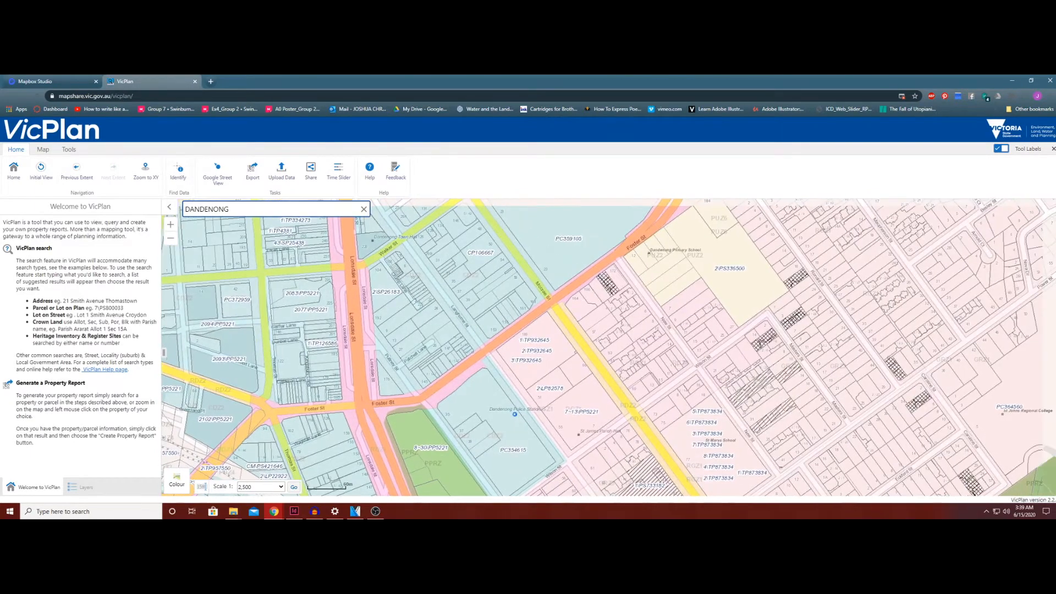
pyautogui.scroll(1, 608, 321)
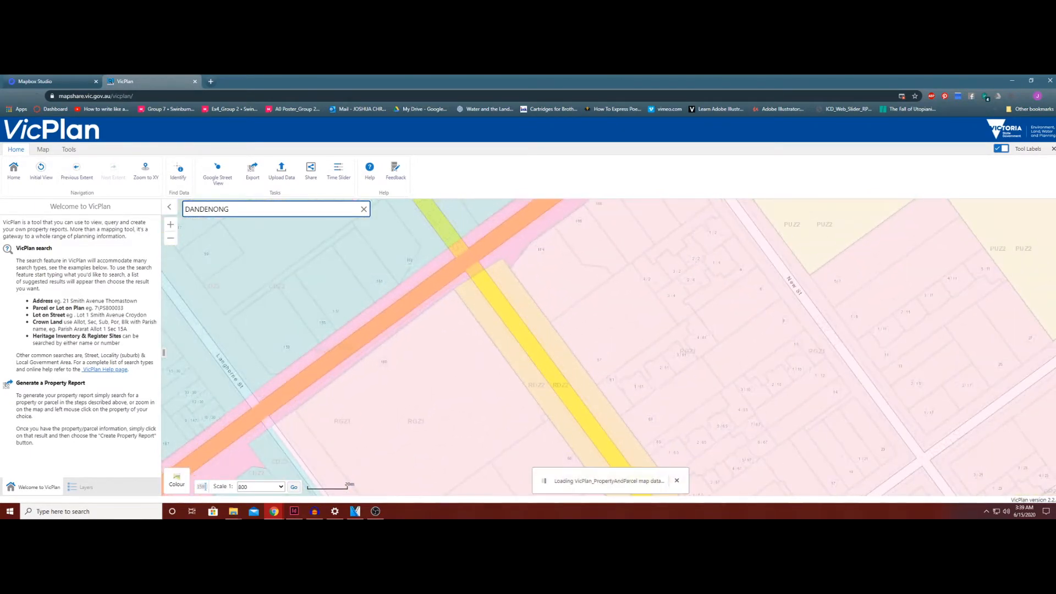
pyautogui.click(600, 337)
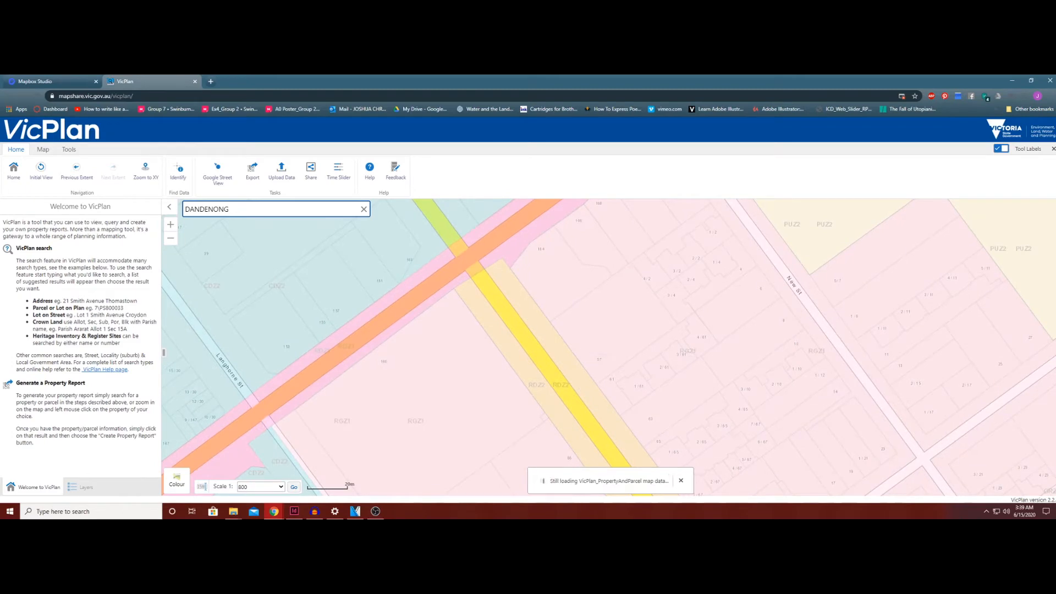
pyautogui.click(613, 325)
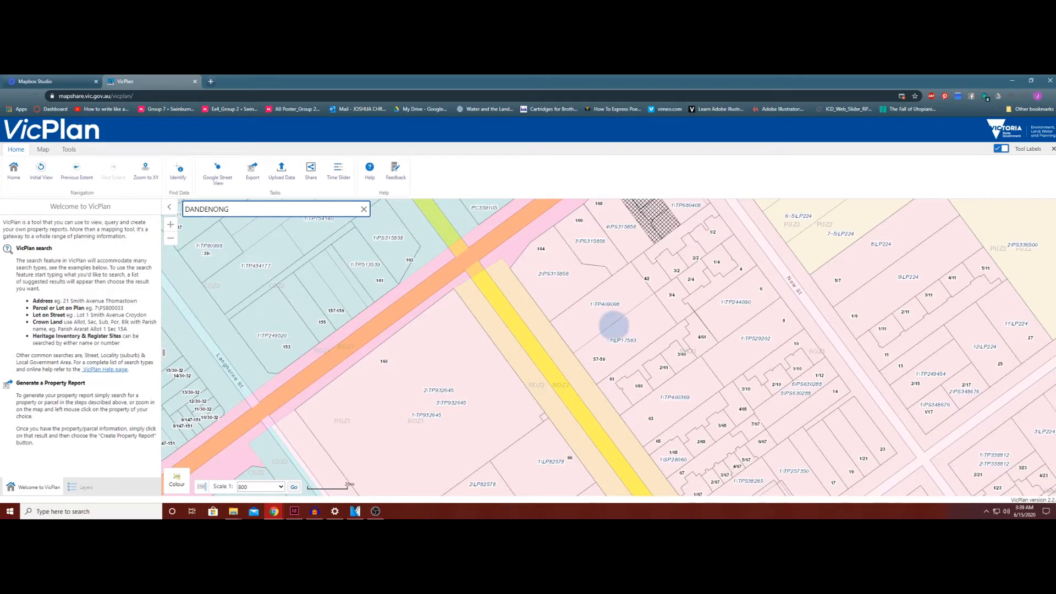
pyautogui.moveTo(613, 326); pyautogui.dragTo(577, 342)
pyautogui.scroll(1, 573, 332)
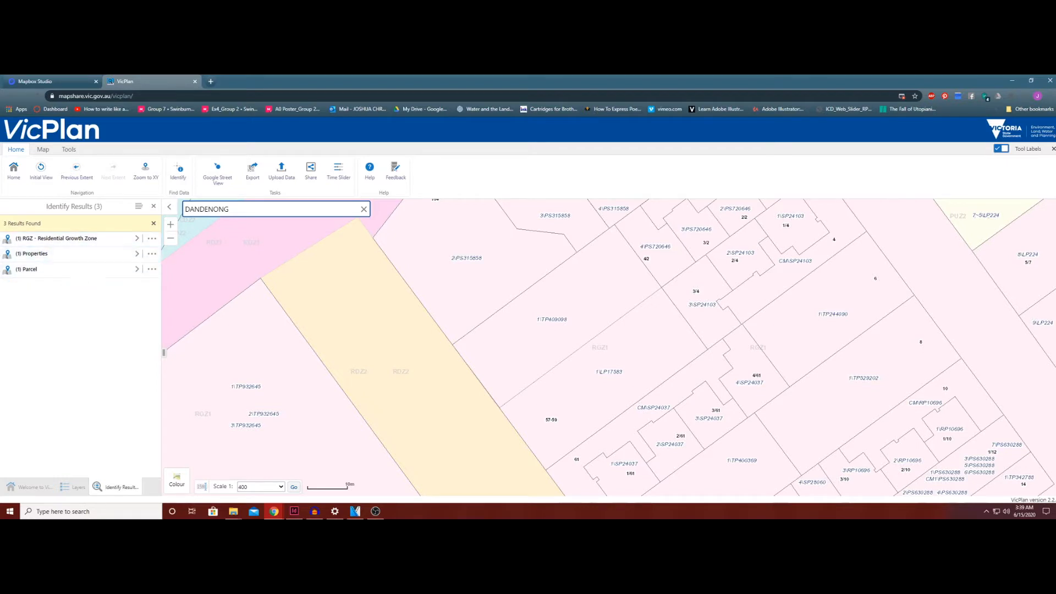
pyautogui.click(581, 375)
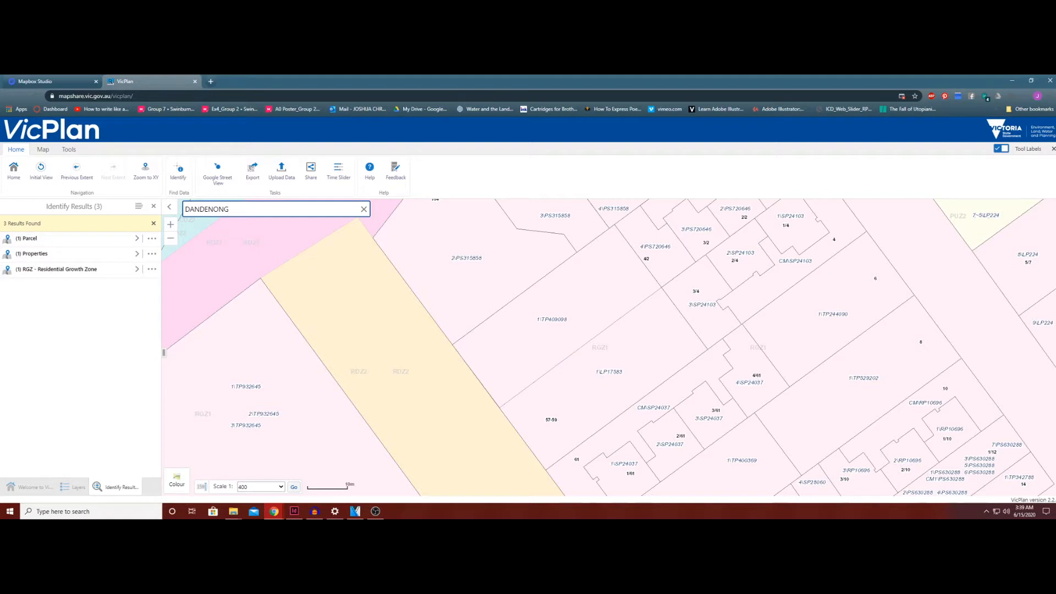
# Examine the Parcel, Properties and RGZ - Residential Growth Zone results for the identified lot, returning to the results list each time
pyautogui.click(50, 238)
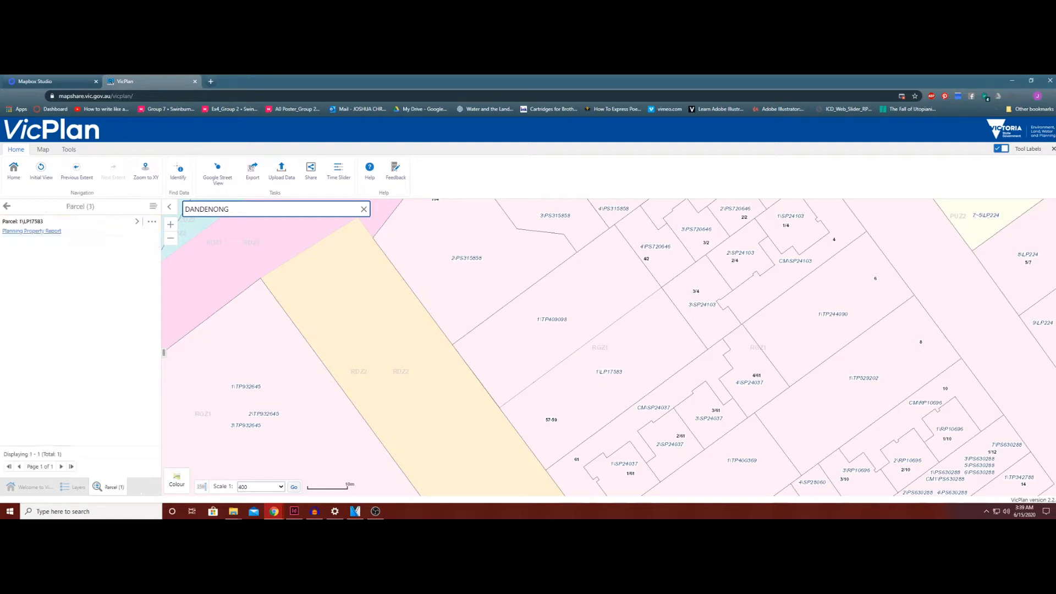
pyautogui.click(7, 206)
pyautogui.click(49, 236)
pyautogui.click(7, 207)
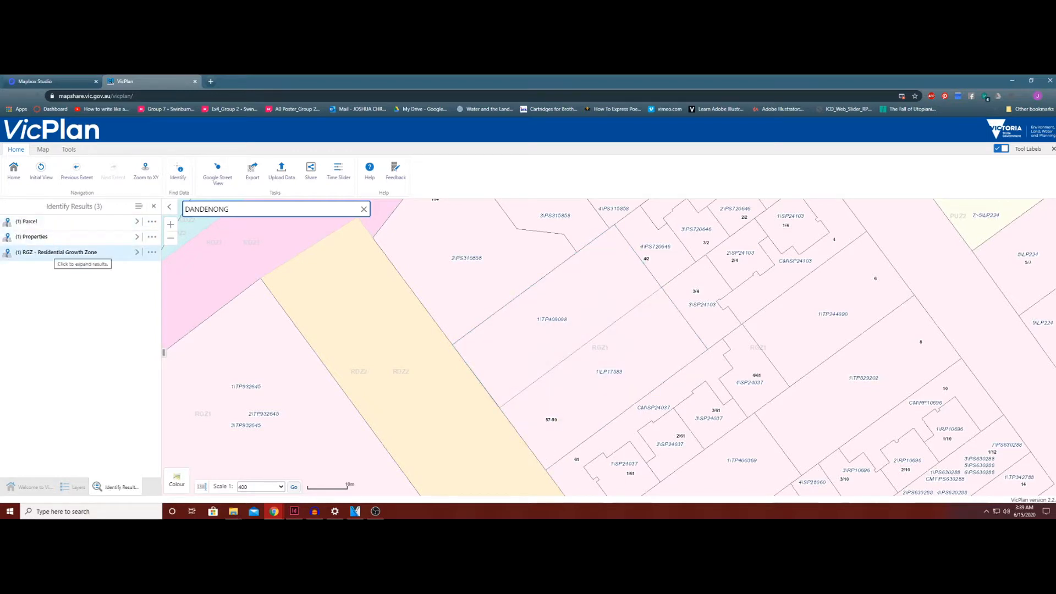
pyautogui.click(55, 252)
pyautogui.click(7, 206)
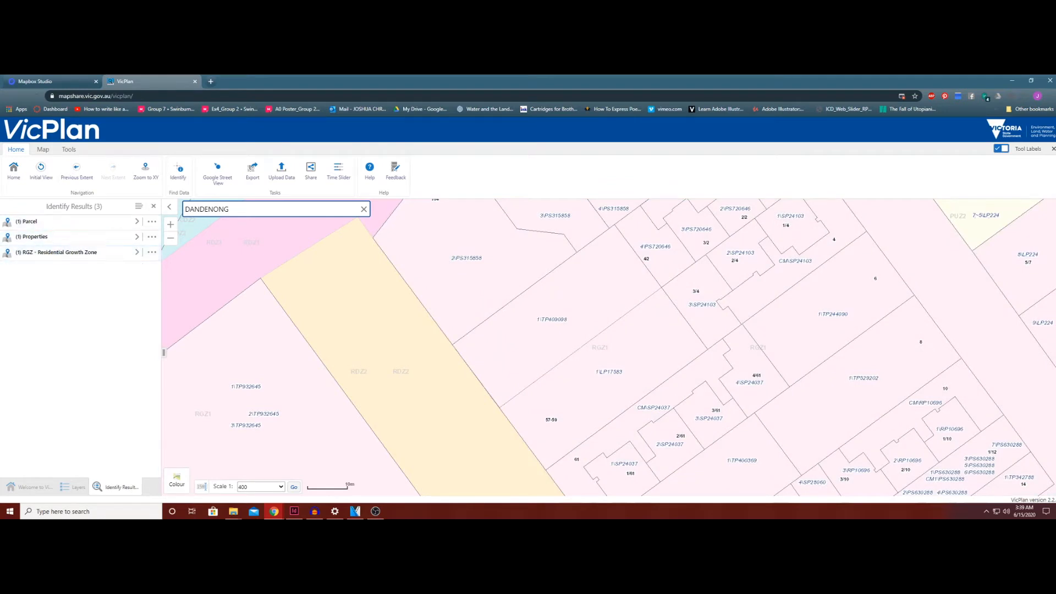
pyautogui.click(39, 222)
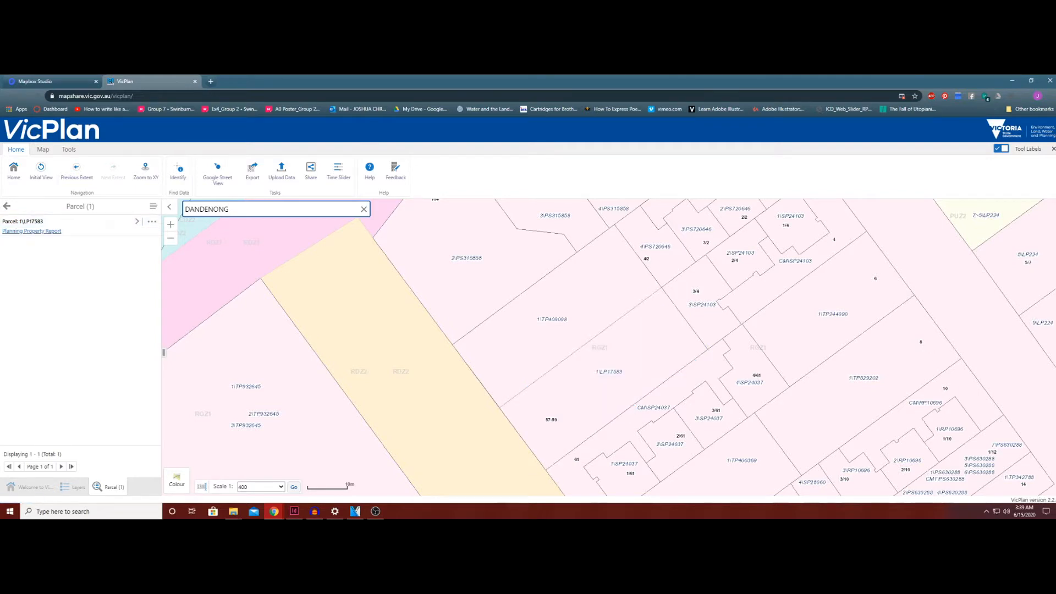
pyautogui.click(6, 206)
pyautogui.click(34, 237)
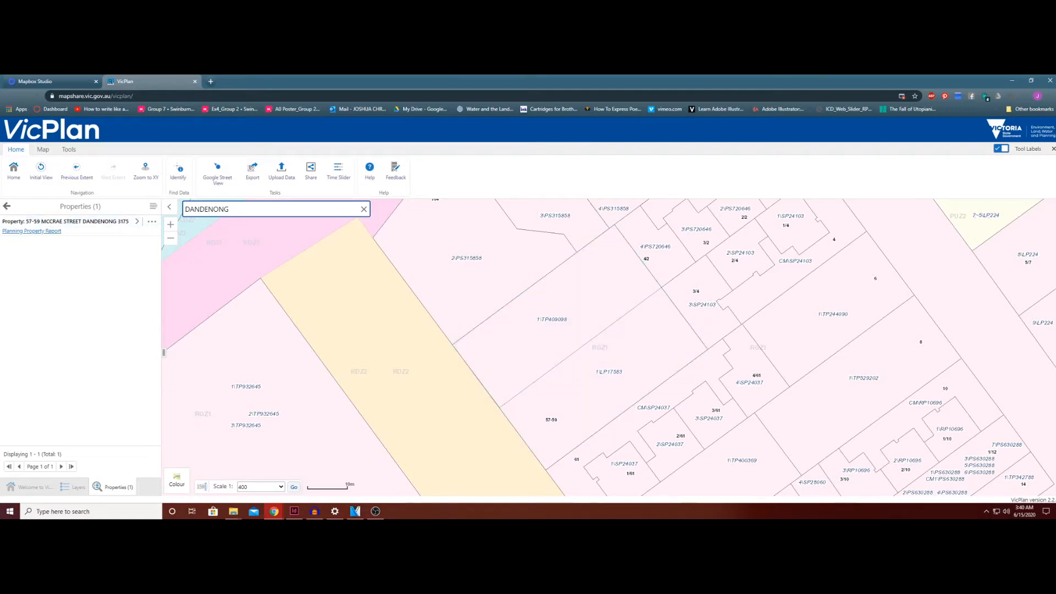
pyautogui.click(6, 207)
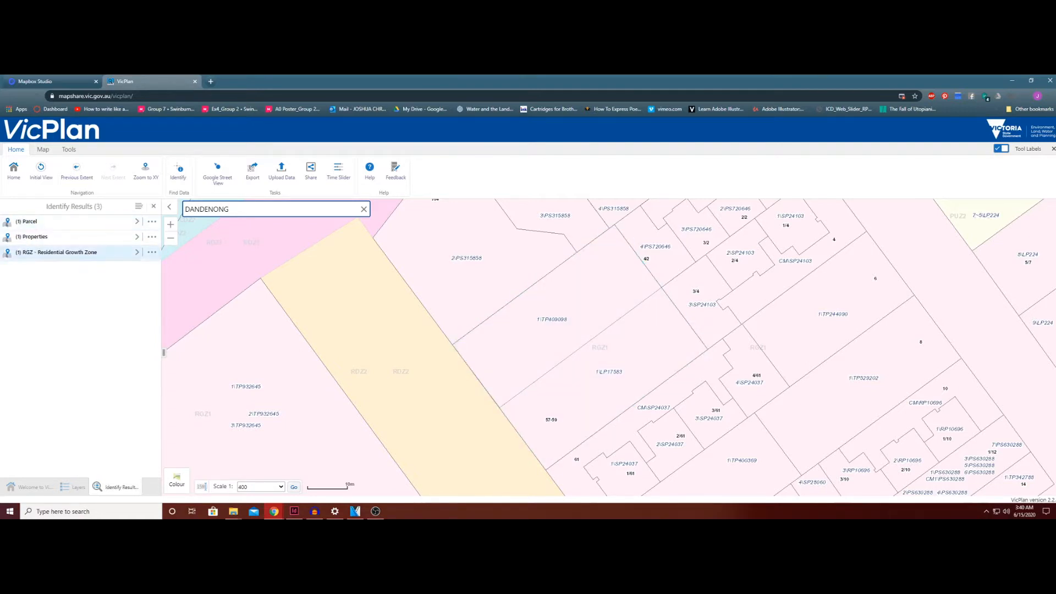
# Open the LPP Ordinance for zone RGZ1 and examine its Clause 54 and 55 requirements and maximum building height section
pyautogui.click(49, 252)
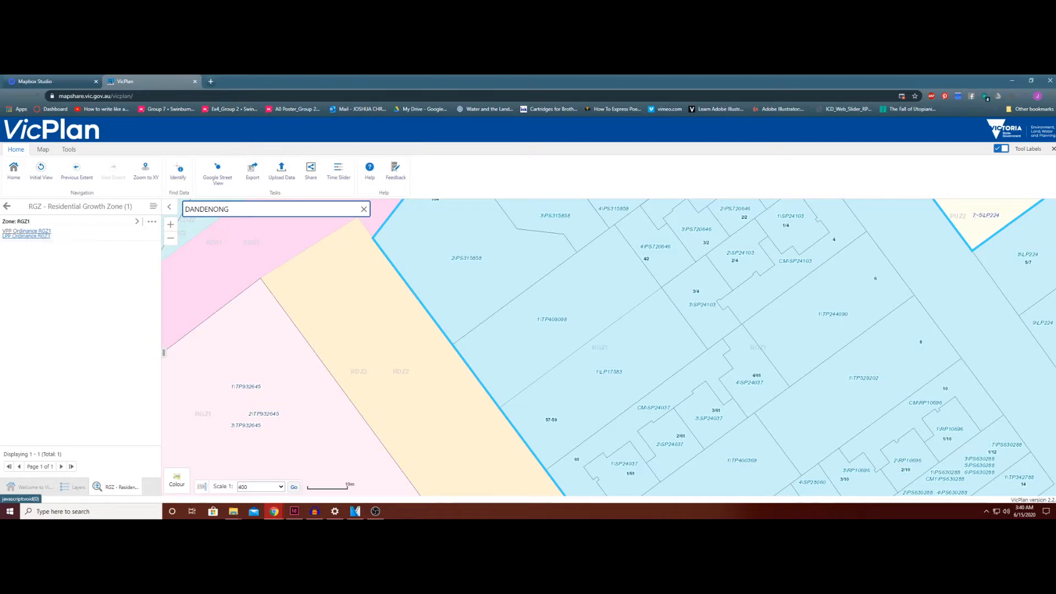
pyautogui.click(26, 236)
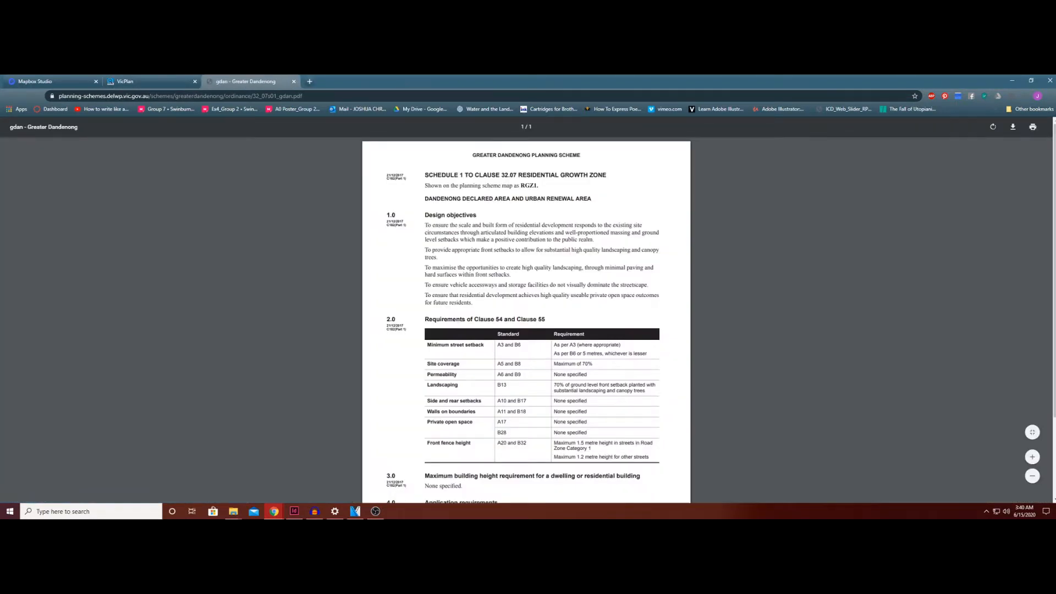
pyautogui.scroll(-2, 527, 319)
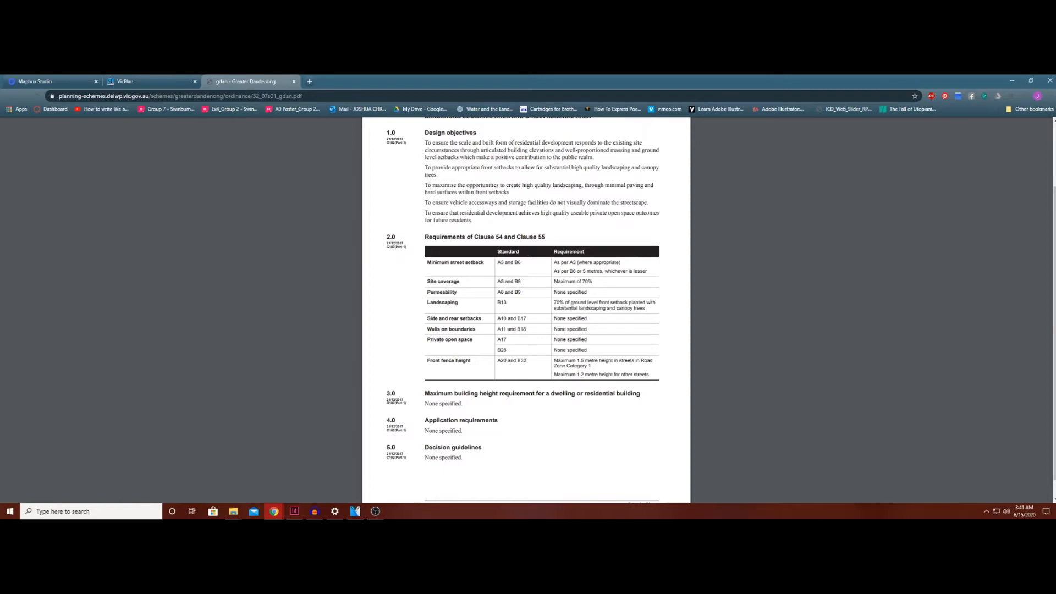
pyautogui.moveTo(424, 394); pyautogui.dragTo(640, 393)
pyautogui.moveTo(425, 404); pyautogui.dragTo(463, 404)
pyautogui.scroll(-1, 526, 308)
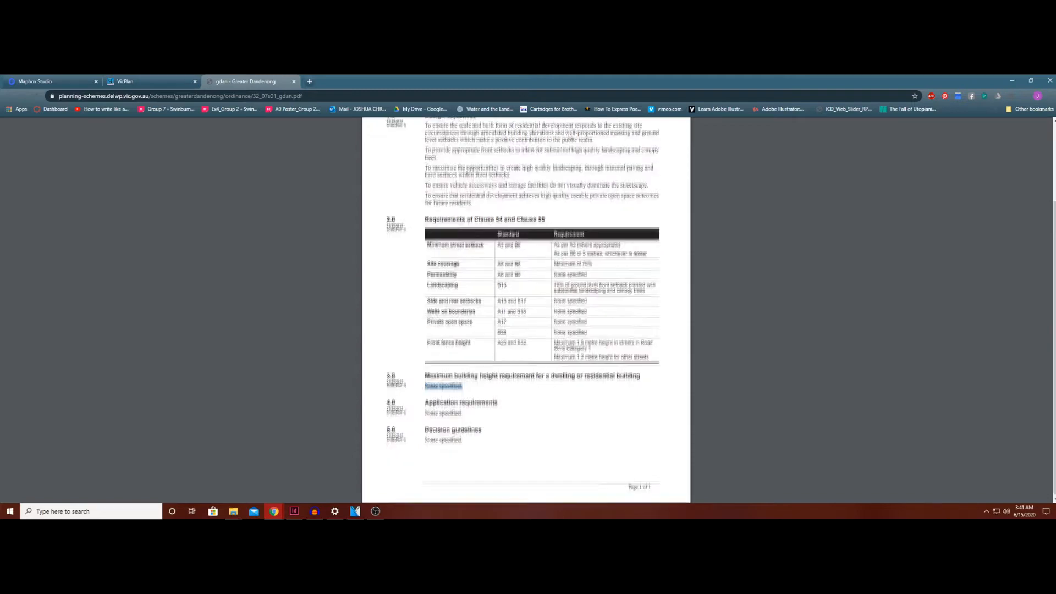
pyautogui.scroll(3, 526, 308)
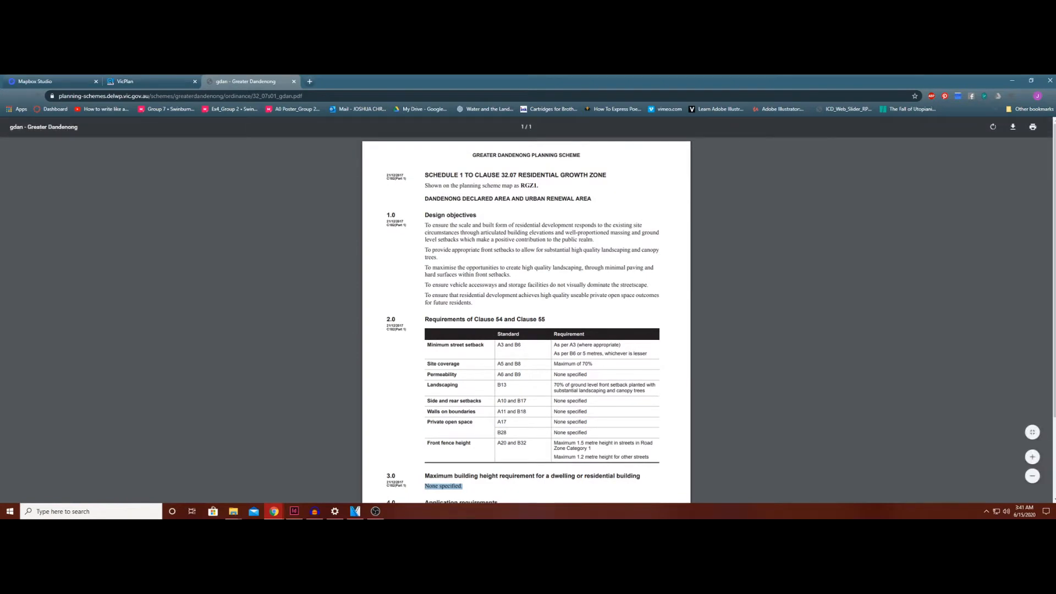
pyautogui.scroll(-2, 527, 320)
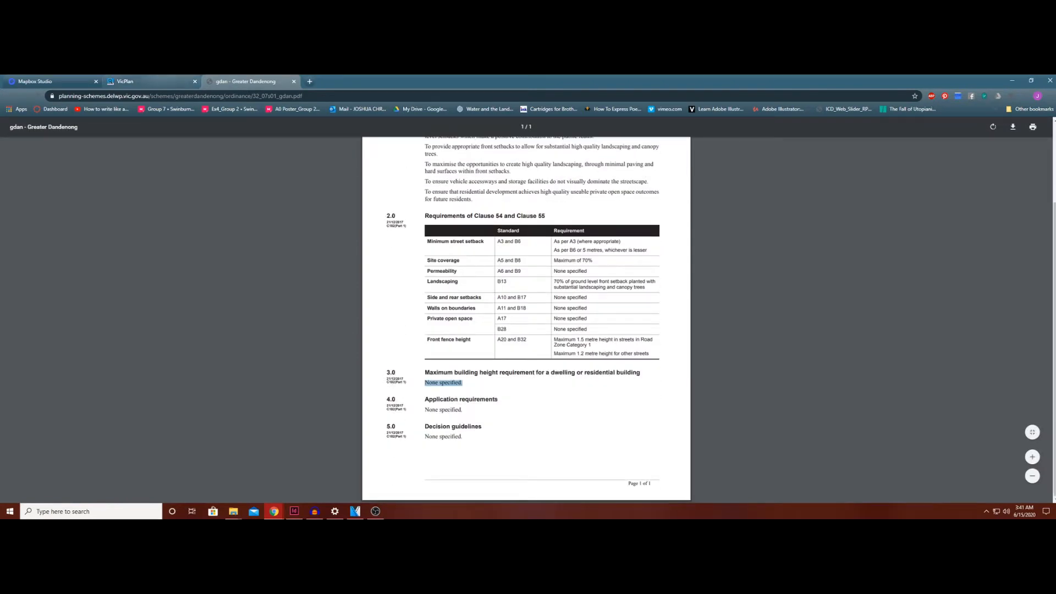
# Back in VicPlan, identify the large blue-shaded parcel north of Foster Street and open the LPP Ordinance for its CDZ2 zone
pyautogui.click(152, 82)
pyautogui.scroll(-2, 438, 334)
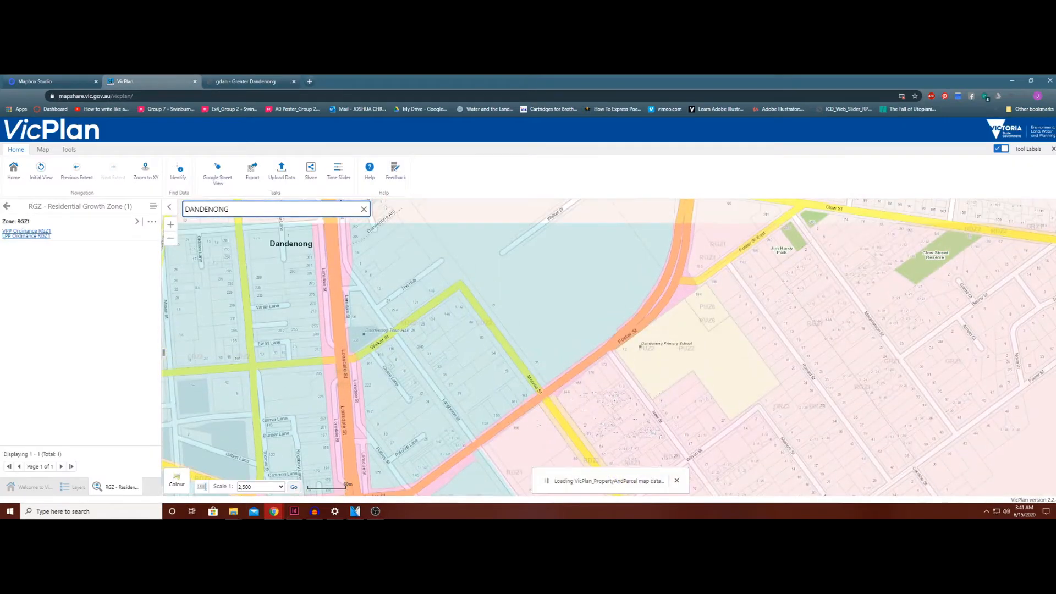
pyautogui.click(542, 308)
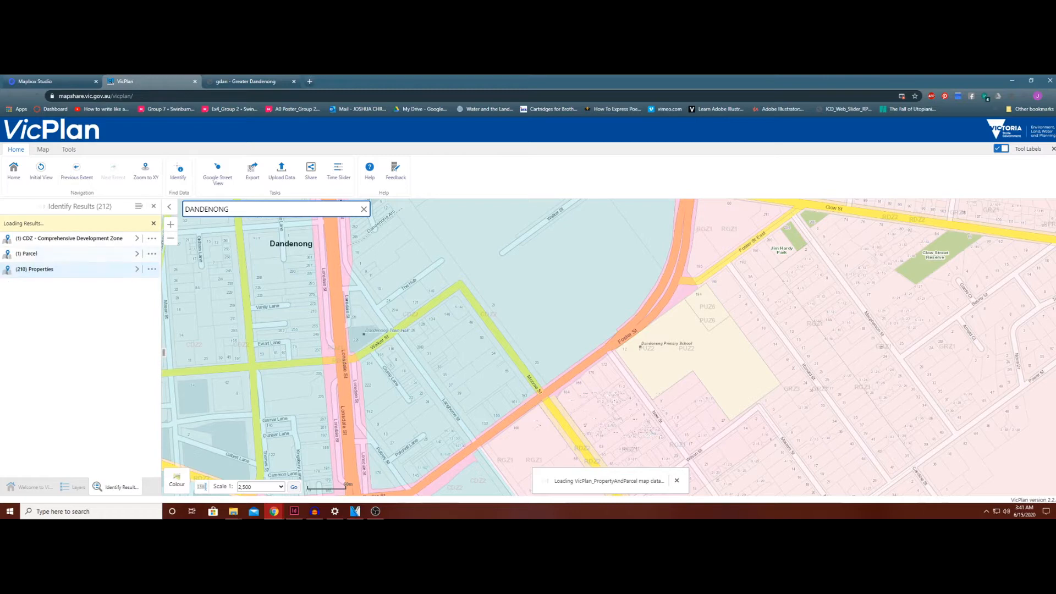
pyautogui.click(69, 238)
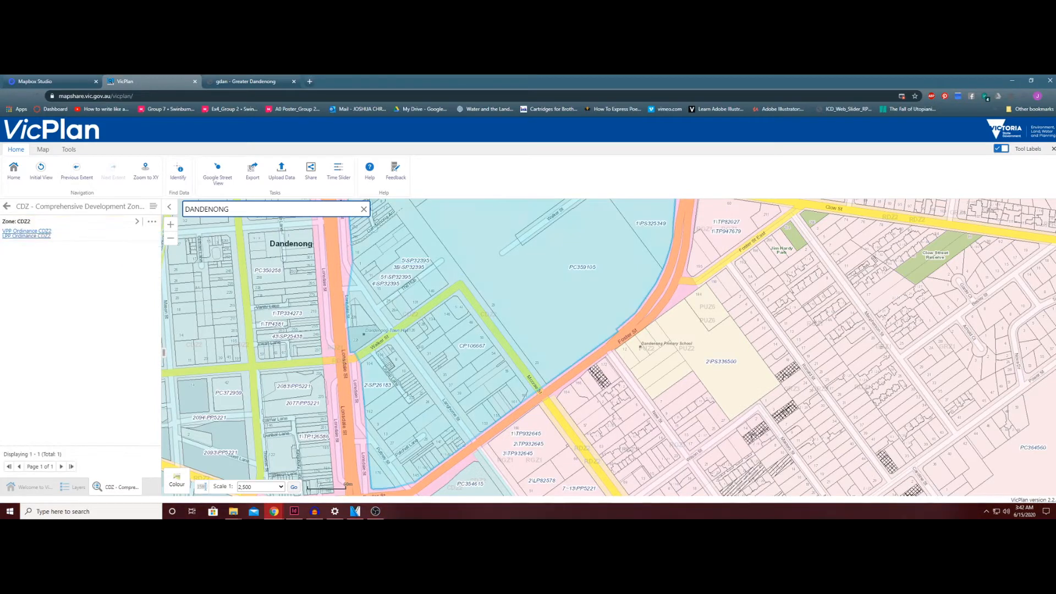
pyautogui.click(26, 236)
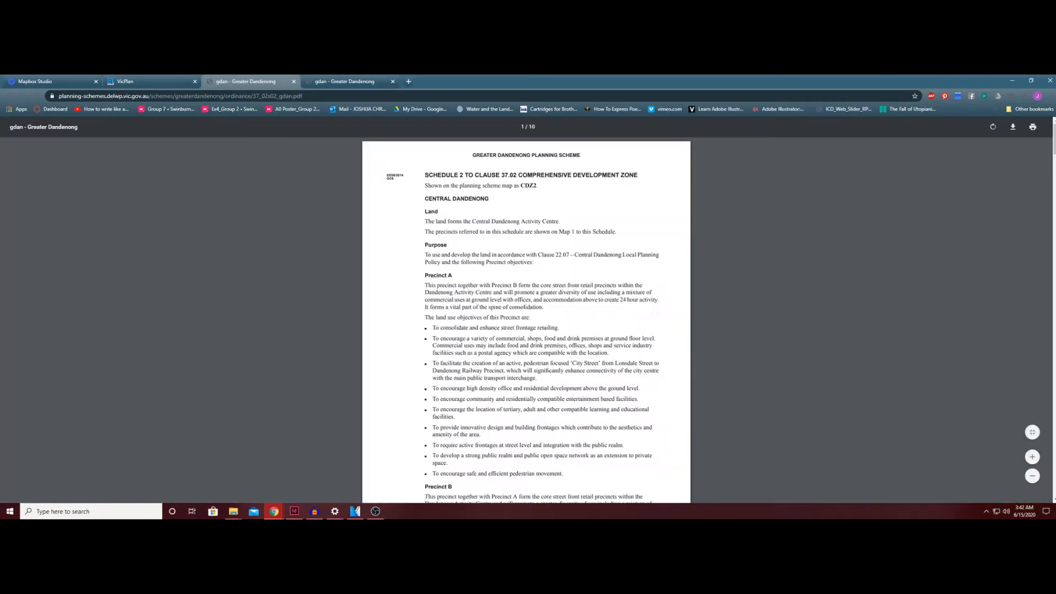
# Examine the CDZ2 schedule's Table of uses, covering the Section 1 uses that need no permit and their conditions
pyautogui.scroll(-4, 526, 319)
pyautogui.scroll(-7, 527, 319)
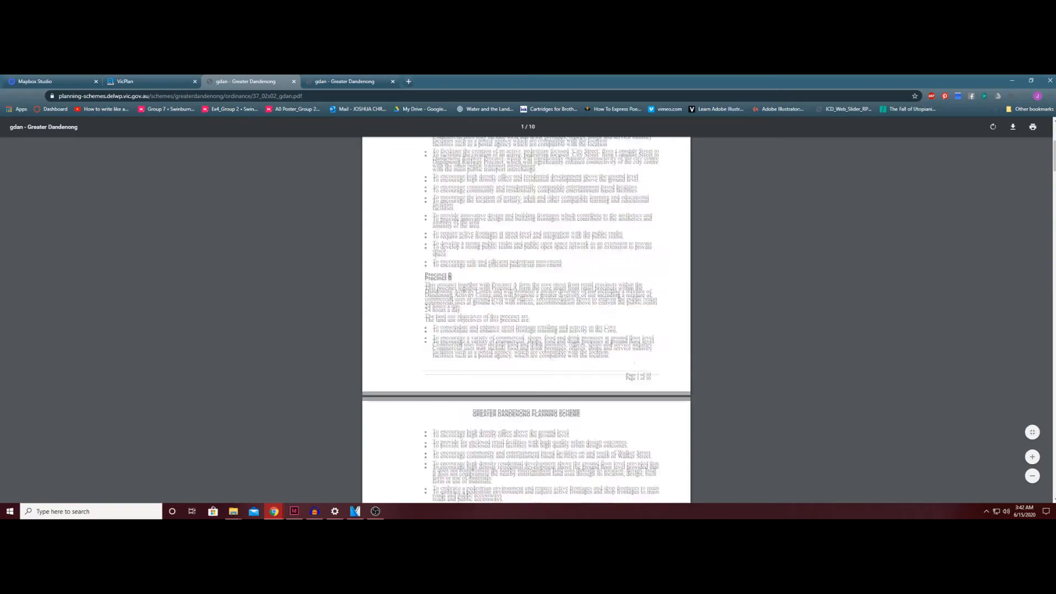
pyautogui.scroll(-9, 526, 319)
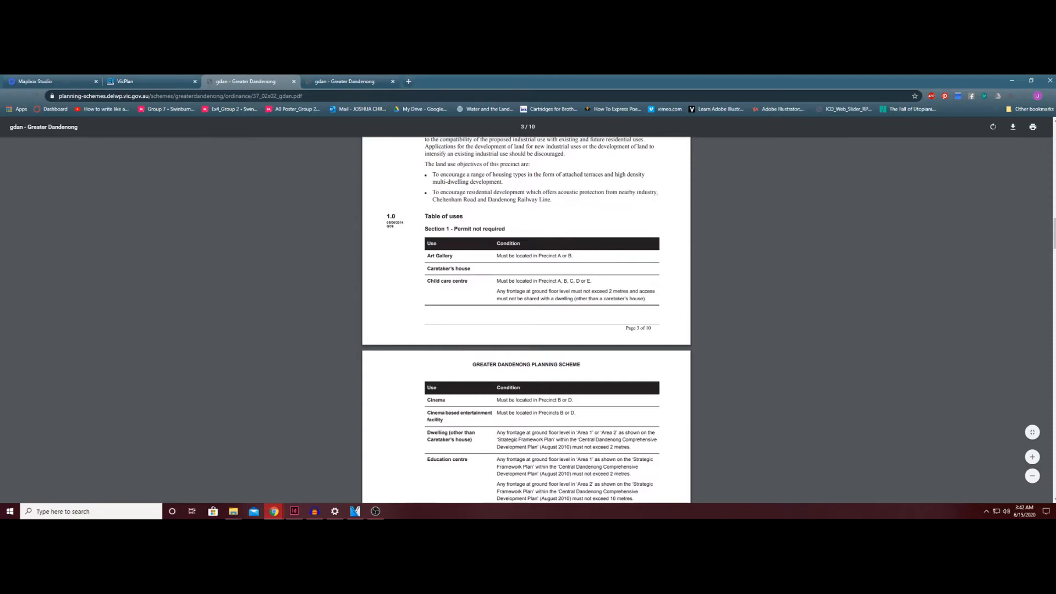
pyautogui.scroll(-1, 527, 319)
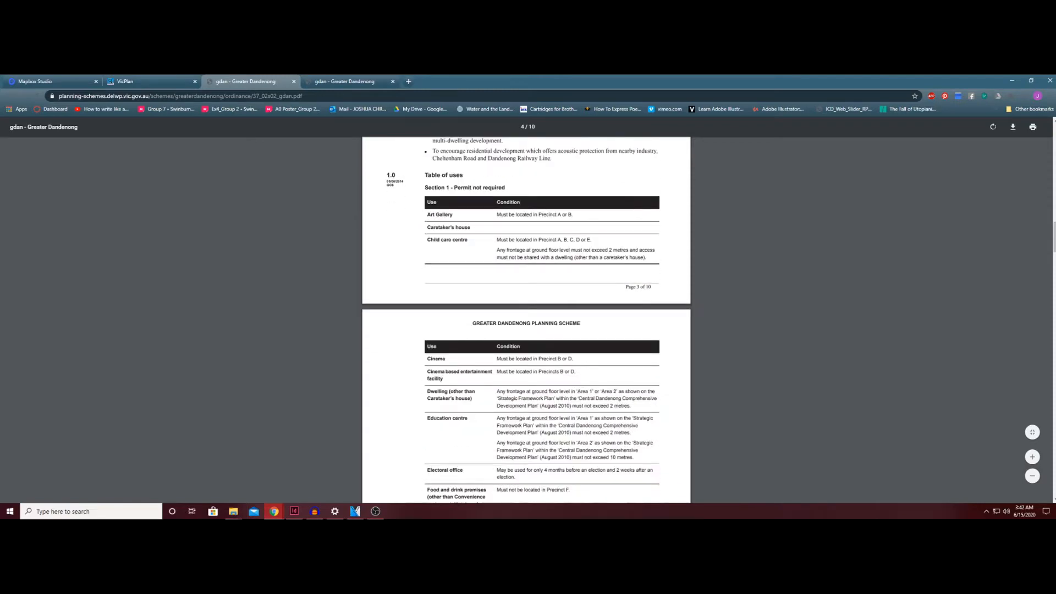
pyautogui.scroll(-2, 526, 319)
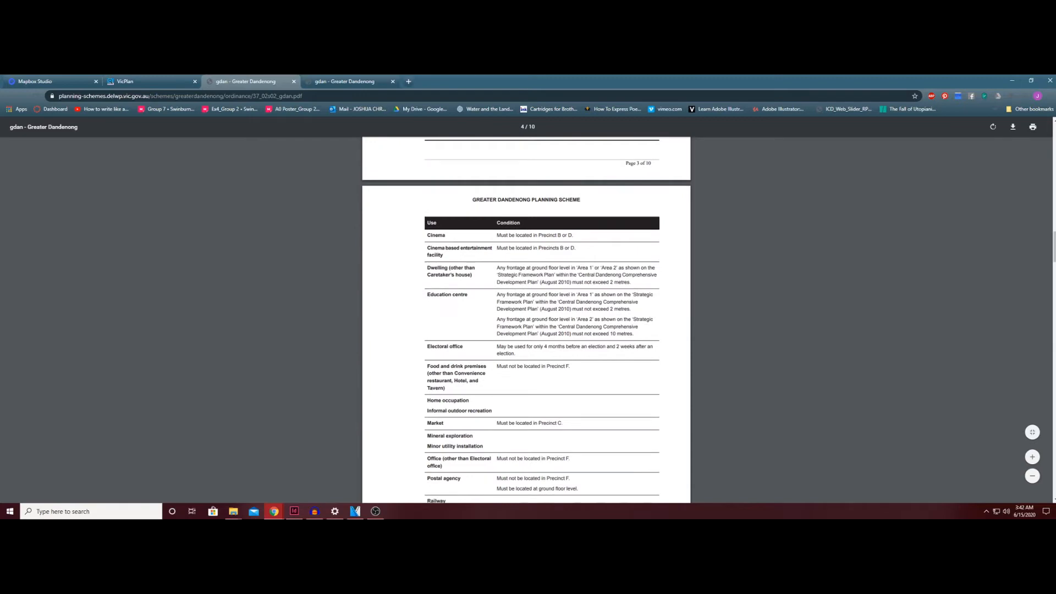
pyautogui.scroll(-3, 526, 319)
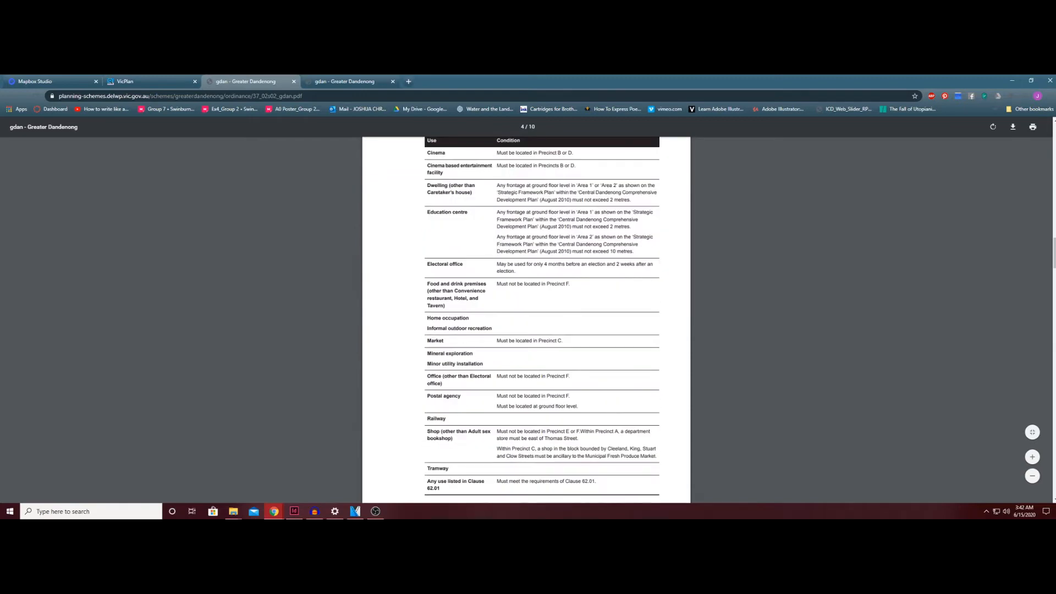
pyautogui.moveTo(514, 340); pyautogui.dragTo(480, 284)
pyautogui.click(480, 283)
pyautogui.scroll(2, 467, 275)
pyautogui.scroll(-1, 441, 254)
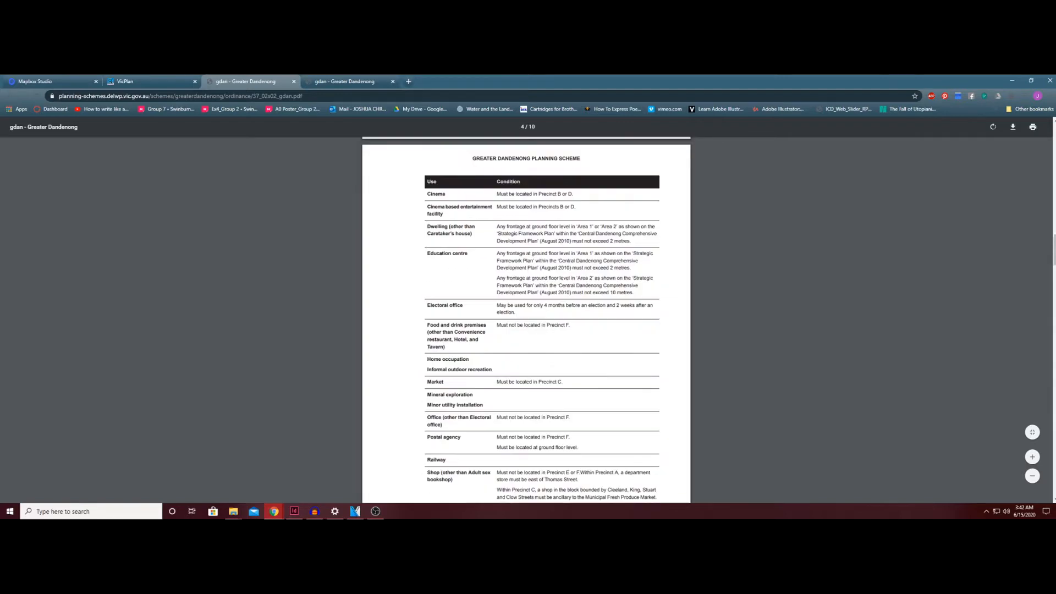
# Examine the remaining Section 1 uses and conditions and the Section 2 - Permit required uses in the CDZ2 schedule
pyautogui.moveTo(427, 206); pyautogui.dragTo(492, 206)
pyautogui.scroll(-2, 527, 319)
pyautogui.scroll(-3, 526, 319)
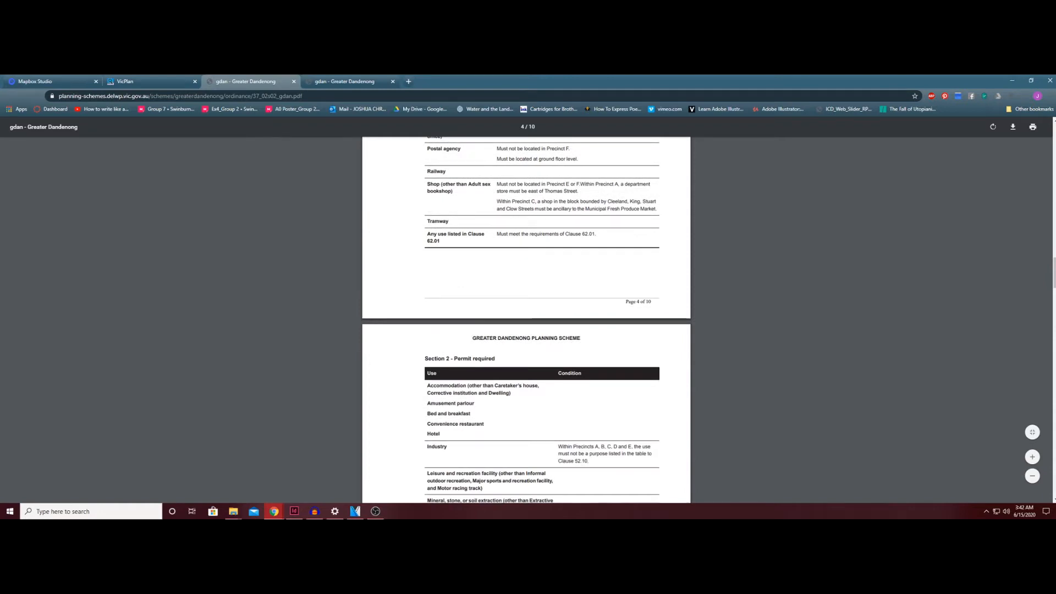
pyautogui.scroll(-1, 526, 319)
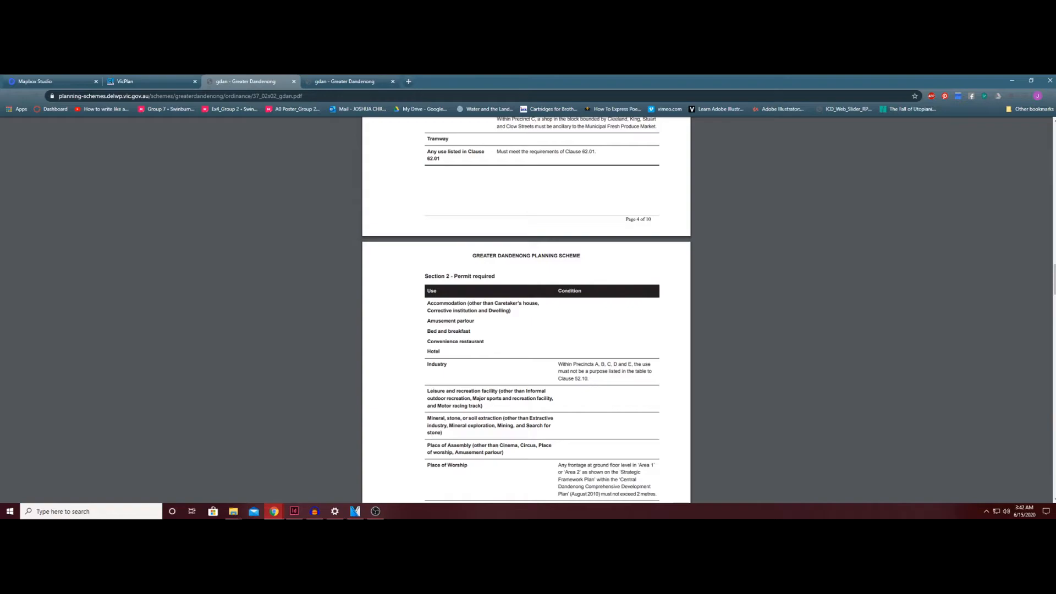
# Switch back to VicPlan and examine the zoning across central Dandenong at 1:10,000 scale
pyautogui.click(148, 81)
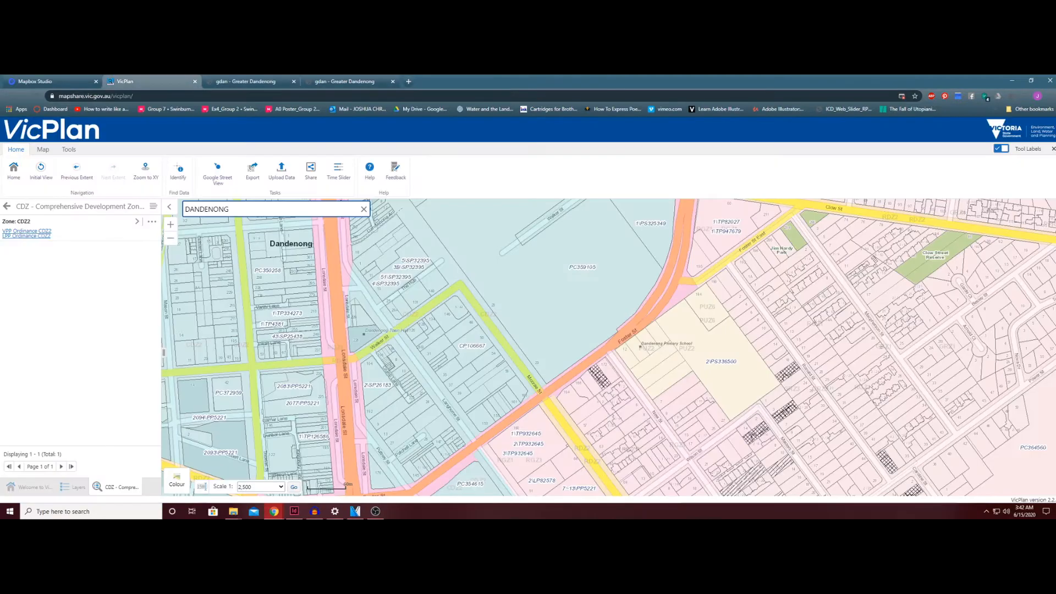
pyautogui.scroll(-2, 528, 332)
pyautogui.scroll(1, 572, 335)
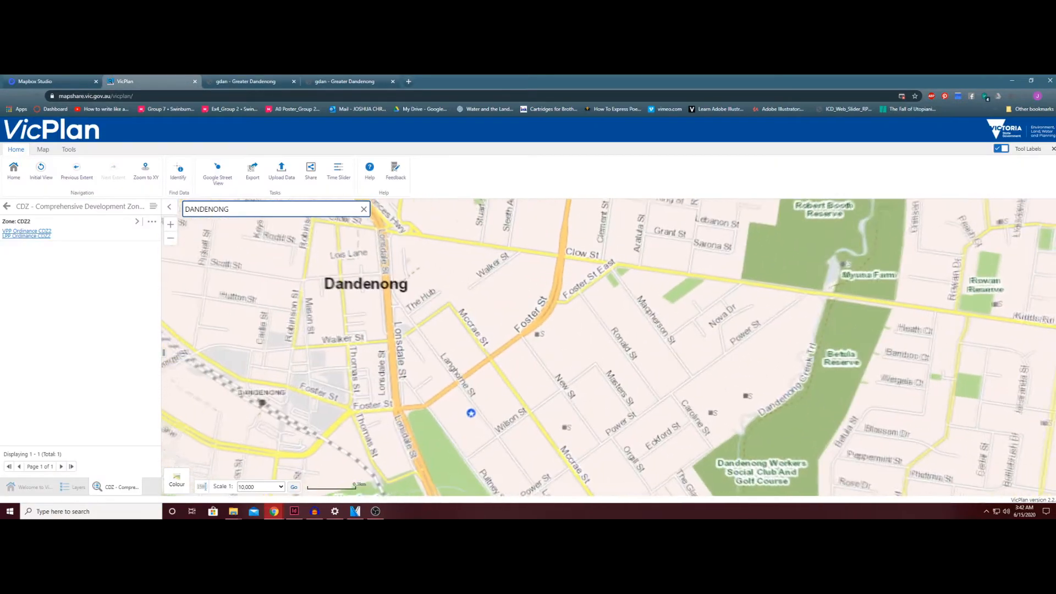
pyautogui.moveTo(572, 334); pyautogui.dragTo(617, 353)
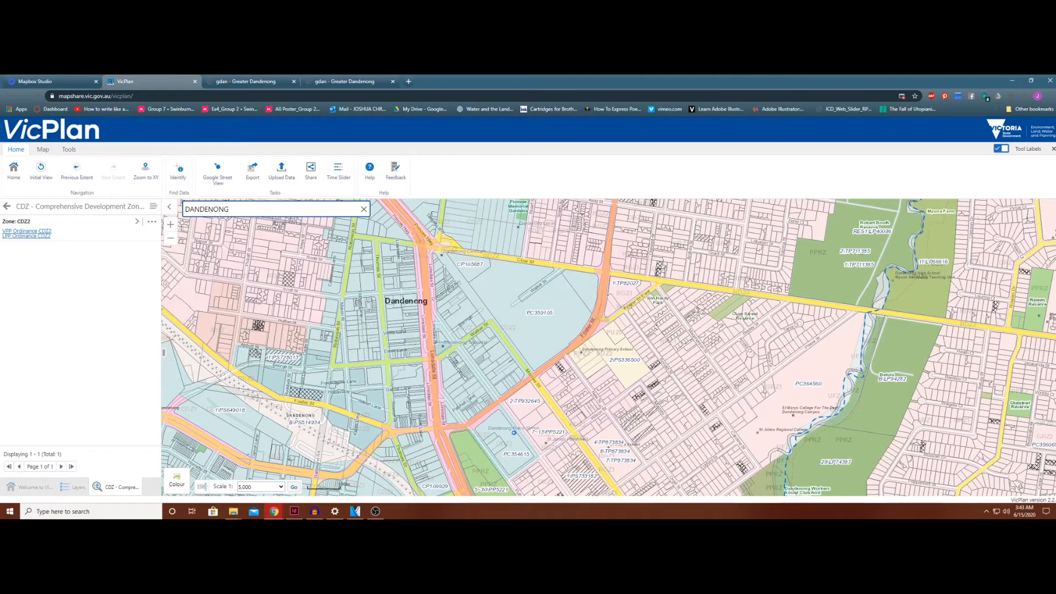
pyautogui.scroll(-2, 603, 321)
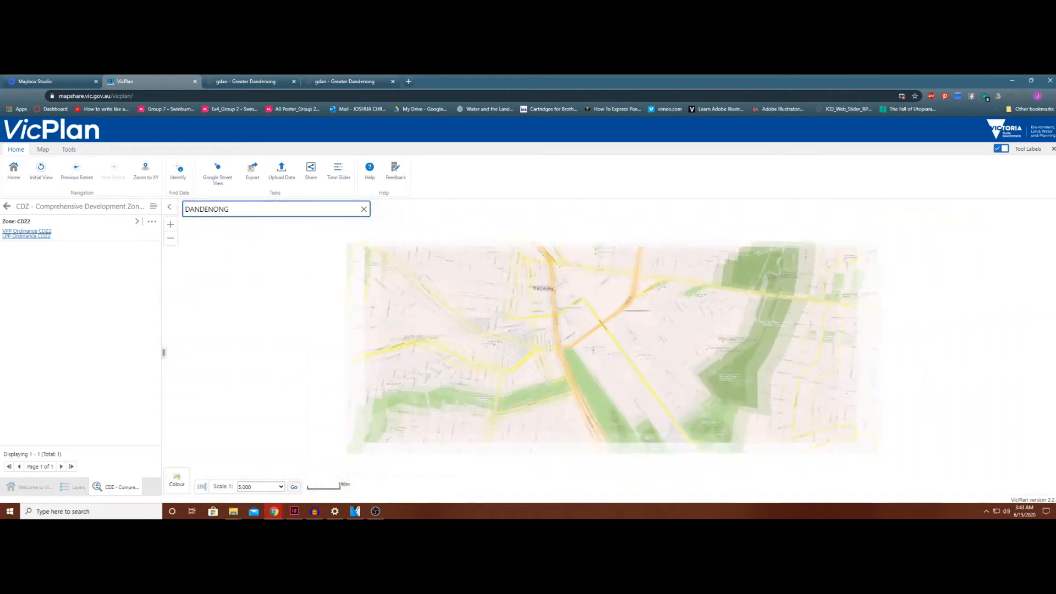
pyautogui.scroll(1, 583, 318)
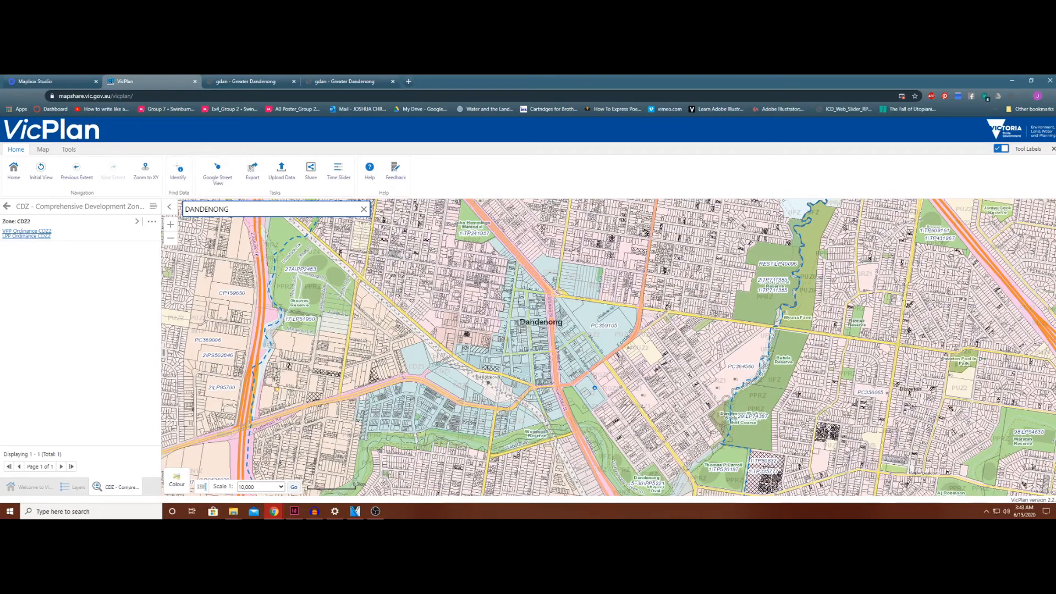
# Inspect the zones around Hutton Street and Scott Street, and identify a residential lot near McCrae Street and Foster Street
pyautogui.scroll(5, 457, 334)
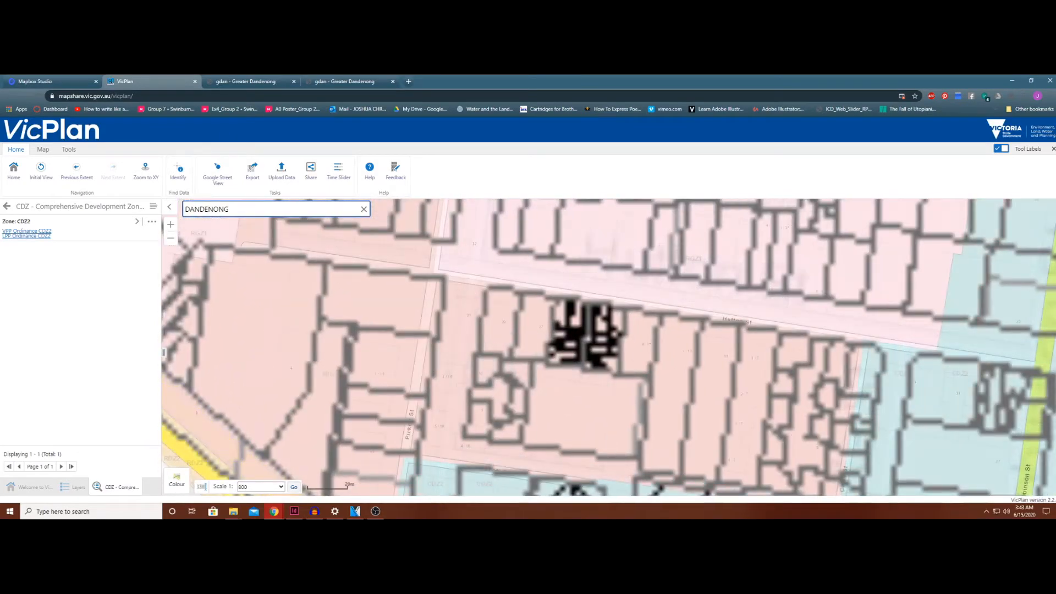
pyautogui.scroll(-1, 517, 352)
pyautogui.moveTo(517, 352); pyautogui.dragTo(417, 409)
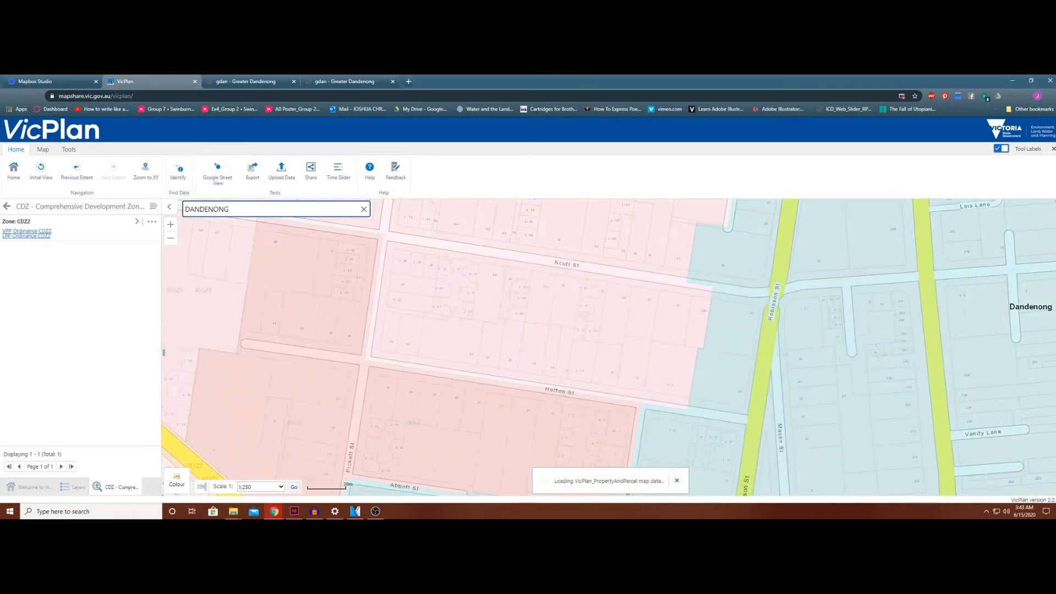
pyautogui.scroll(-2, 472, 242)
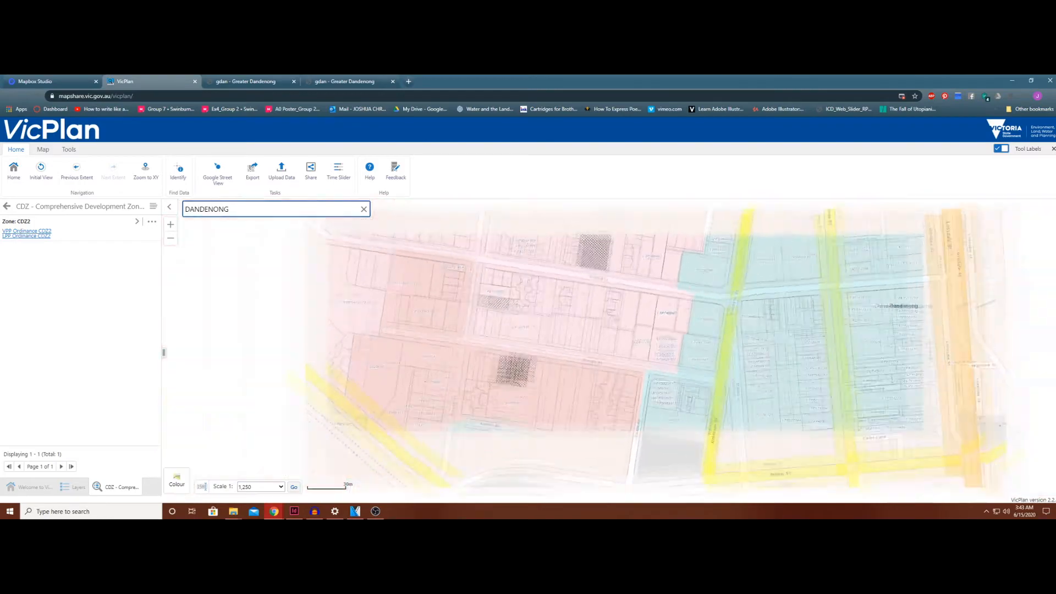
pyautogui.moveTo(717, 365); pyautogui.dragTo(537, 365)
pyautogui.scroll(1, 655, 343)
pyautogui.scroll(1, 638, 322)
pyautogui.click(620, 318)
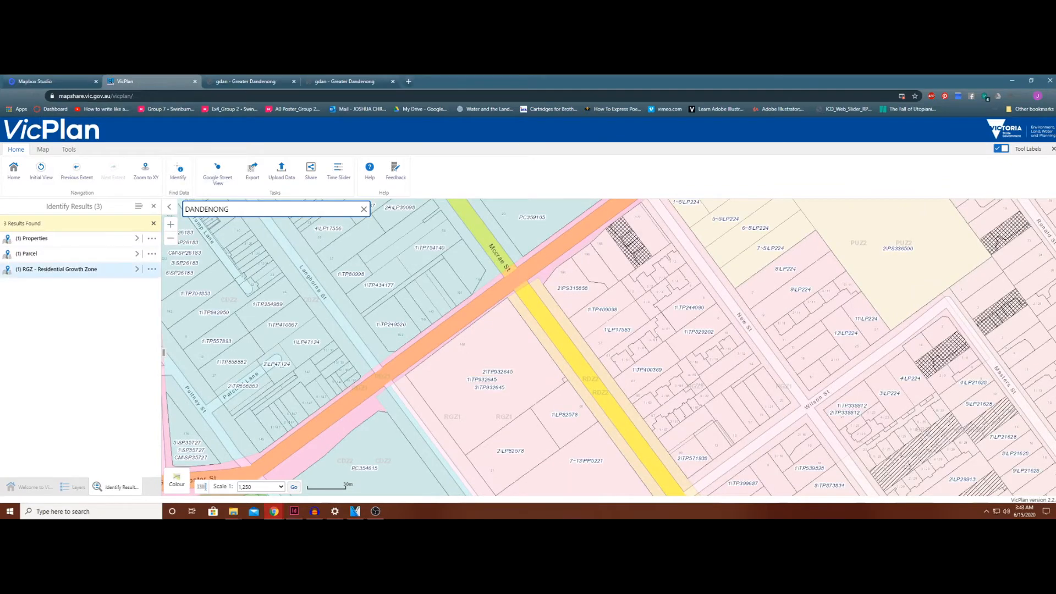
# Examine the zones along McCrae Street from Foster Street south-east towards Dandenong Creek
pyautogui.scroll(-1, 699, 281)
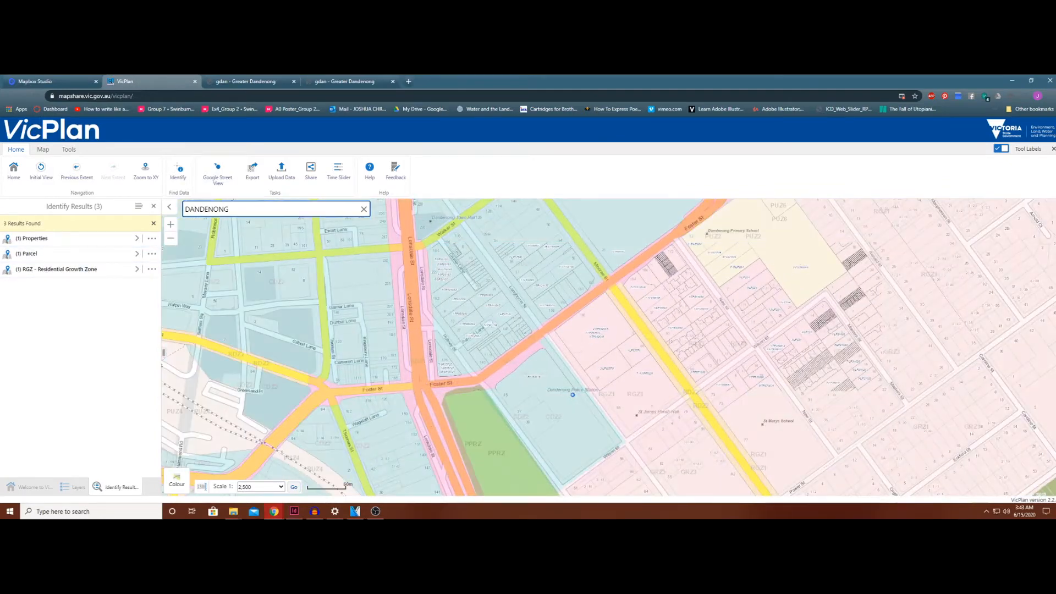
pyautogui.moveTo(608, 348); pyautogui.dragTo(470, 270)
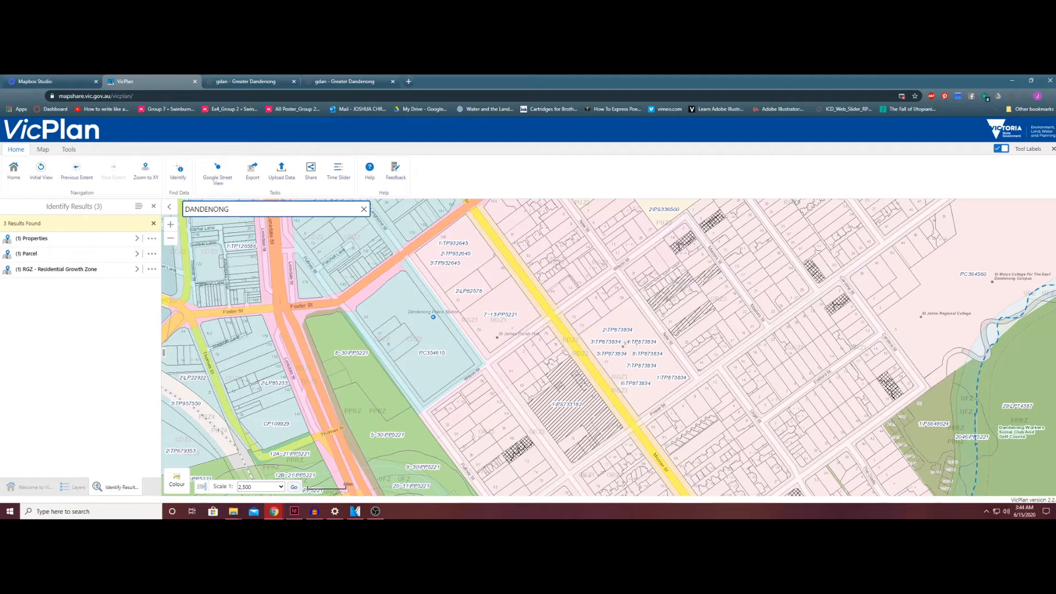
pyautogui.scroll(-1, 687, 361)
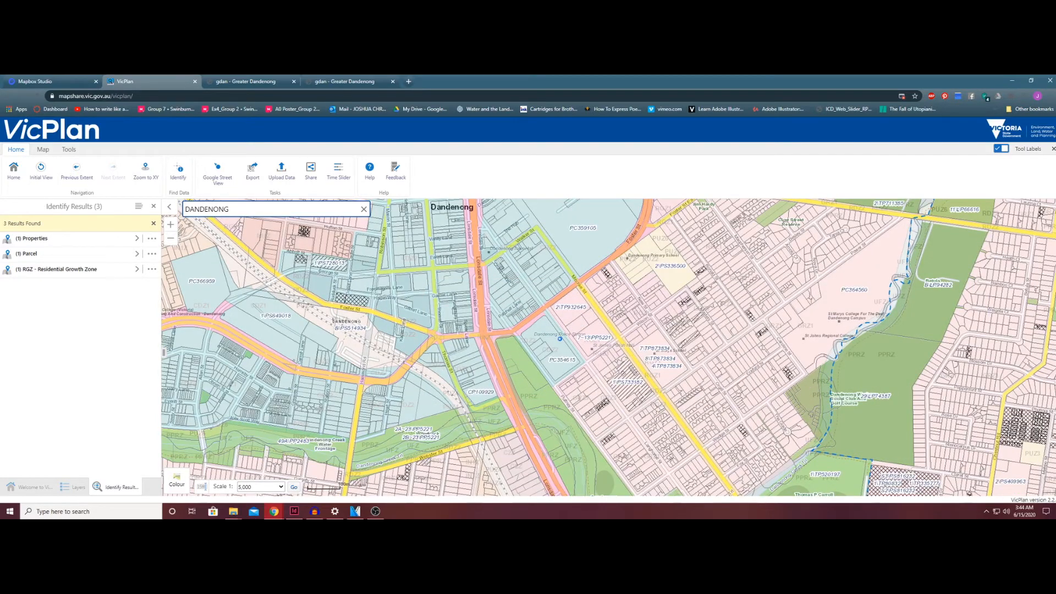
# Examine the planning zones in Dandenong North around the freeway and Hatton Road area
pyautogui.scroll(-4, 589, 300)
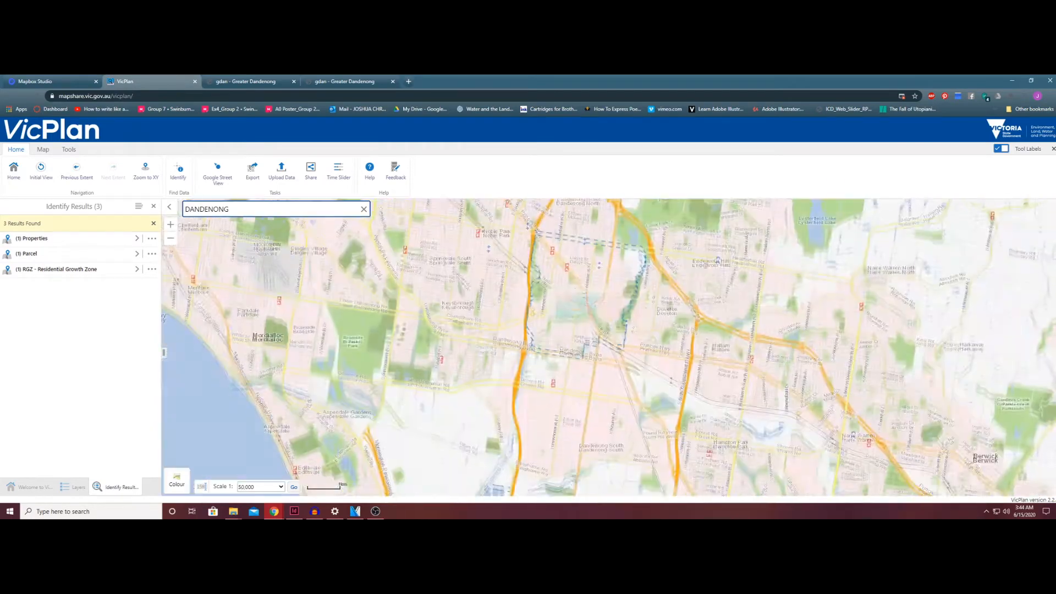
pyautogui.scroll(2, 561, 300)
pyautogui.scroll(3, 594, 301)
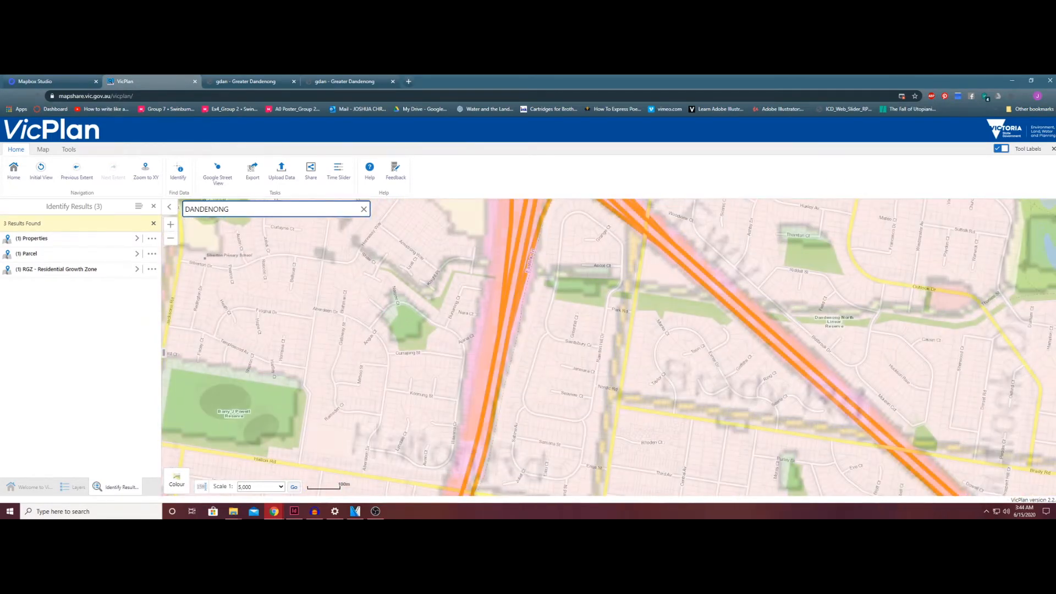
pyautogui.scroll(1, 664, 277)
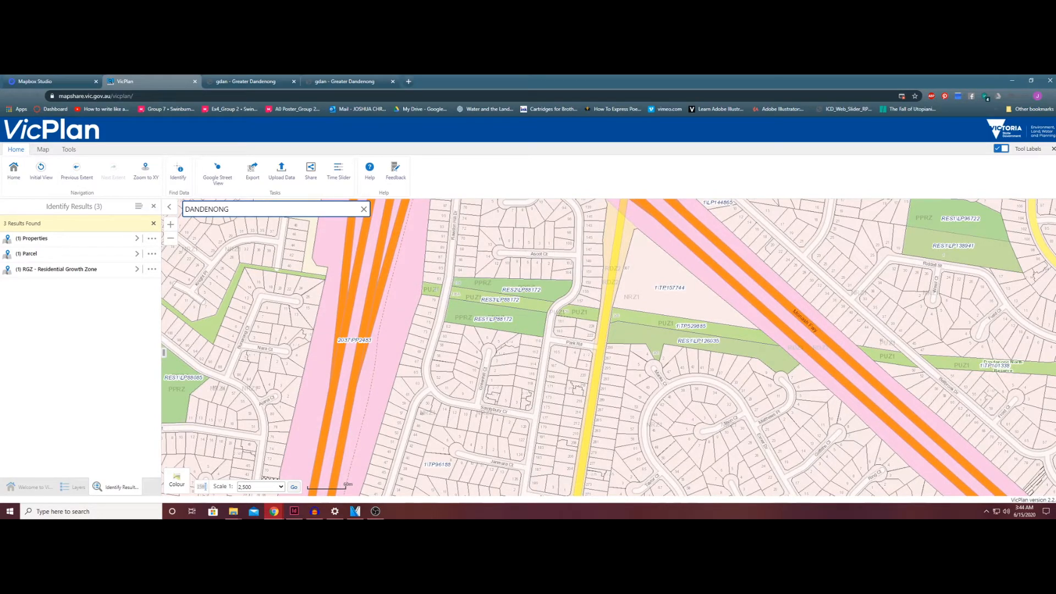
pyautogui.scroll(-2, 660, 297)
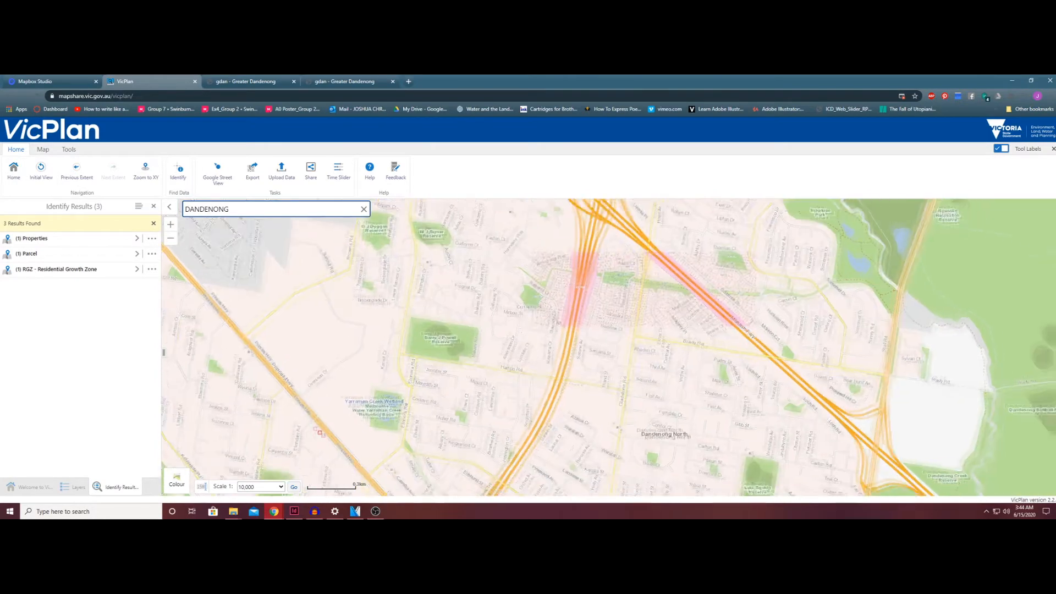
pyautogui.moveTo(609, 352); pyautogui.dragTo(640, 432)
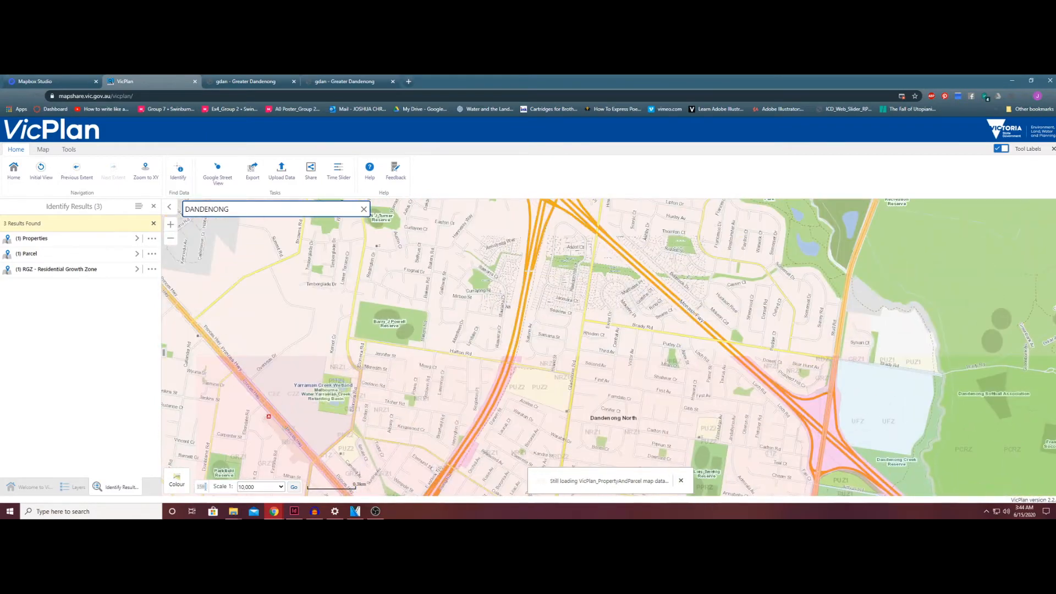
pyautogui.scroll(1, 632, 290)
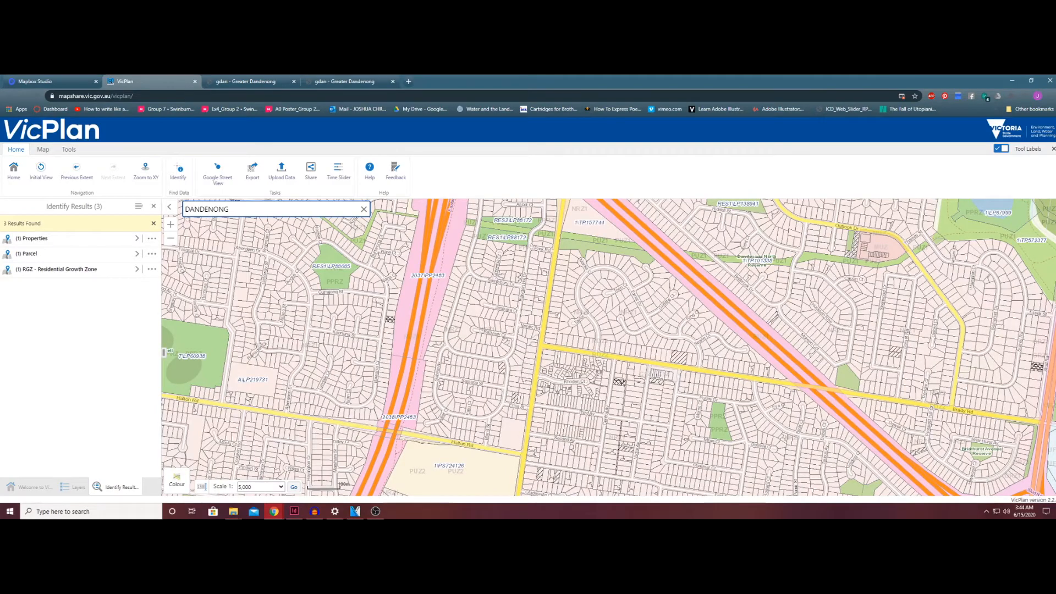
pyautogui.scroll(-1, 687, 303)
# Survey the planning zones within the dashed Dandenong boundary, from Dandenong North to the bypass and back to the centre
pyautogui.moveTo(660, 440); pyautogui.dragTo(638, 248)
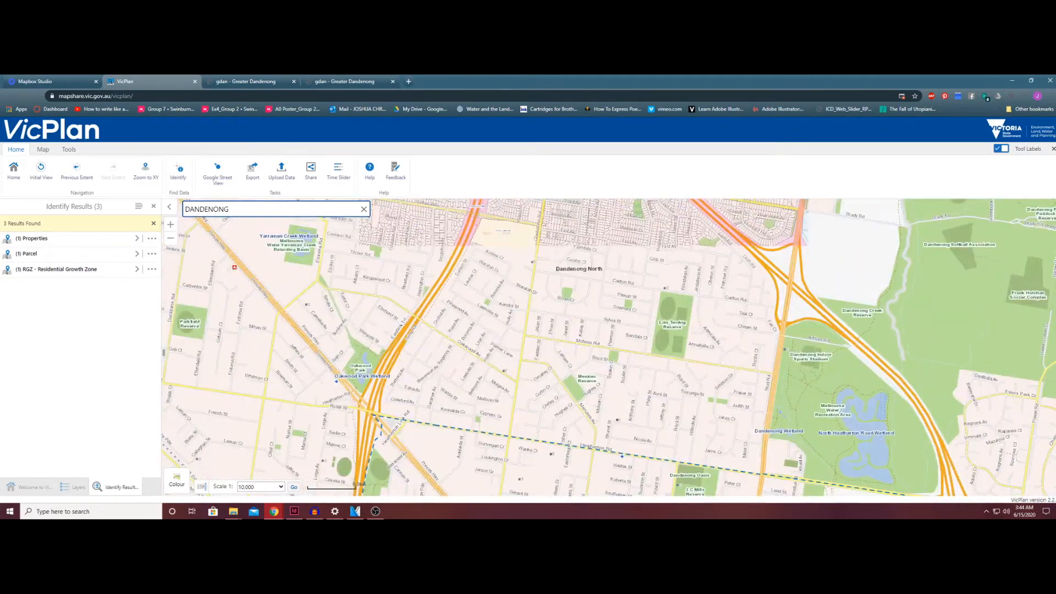
pyautogui.moveTo(643, 407); pyautogui.dragTo(611, 247)
pyautogui.moveTo(627, 357); pyautogui.dragTo(629, 291)
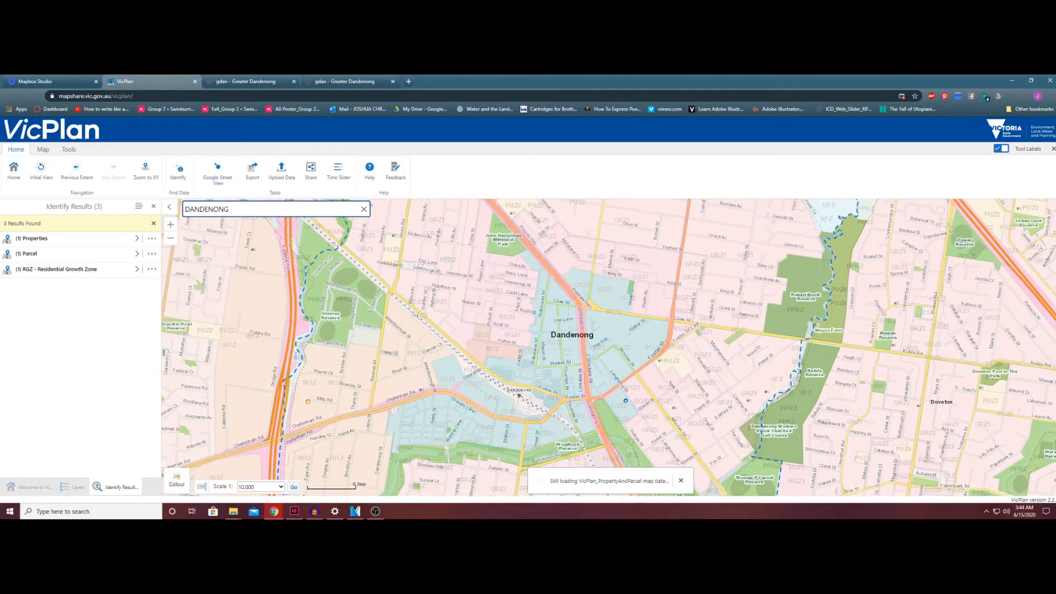
pyautogui.moveTo(610, 396); pyautogui.dragTo(570, 303)
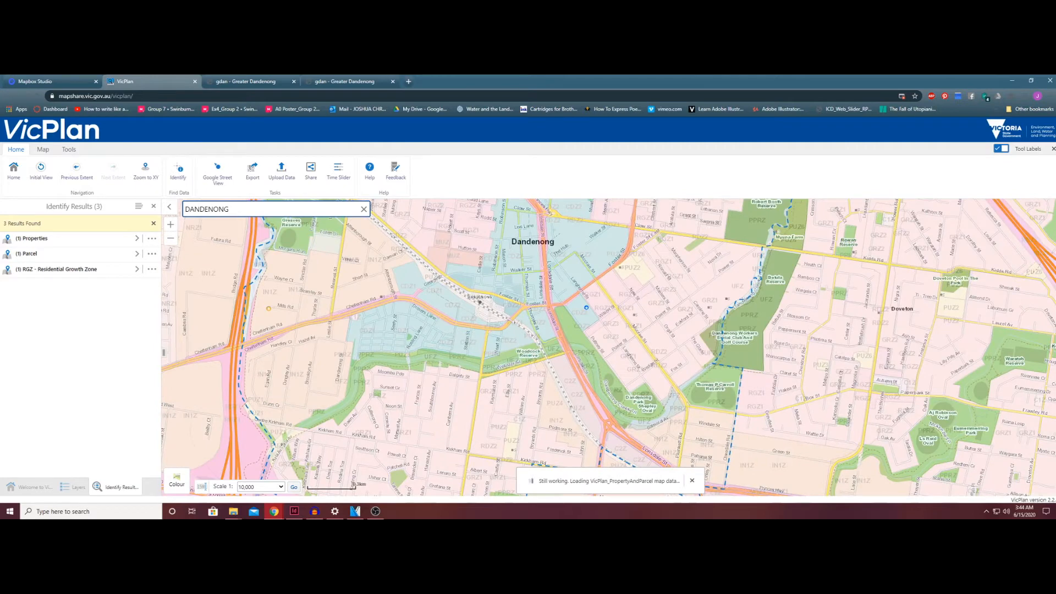
pyautogui.scroll(-1, 467, 318)
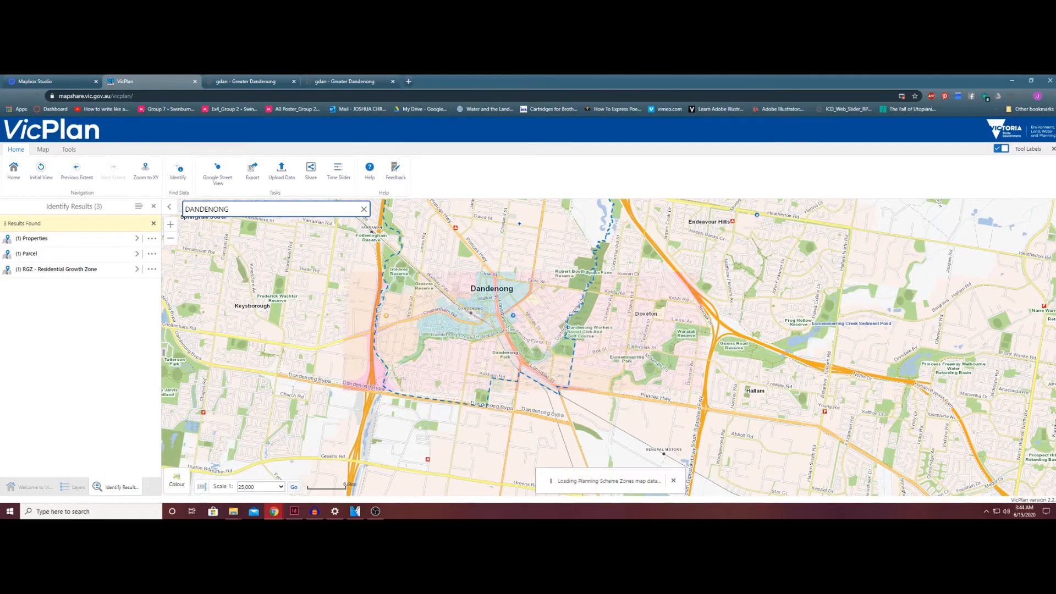
pyautogui.moveTo(468, 318); pyautogui.dragTo(498, 339)
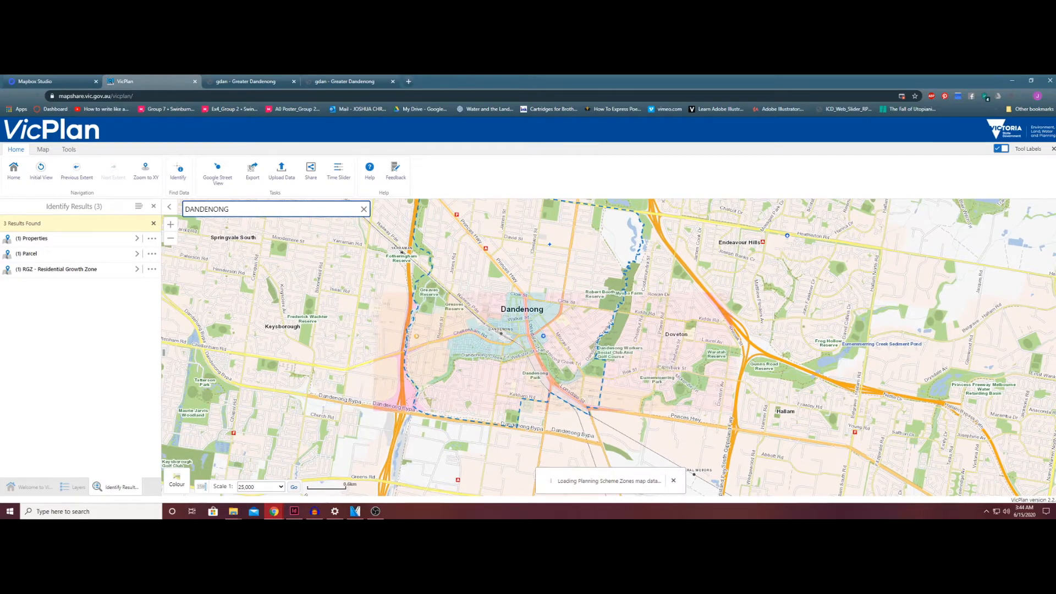
pyautogui.moveTo(497, 339); pyautogui.dragTo(509, 363)
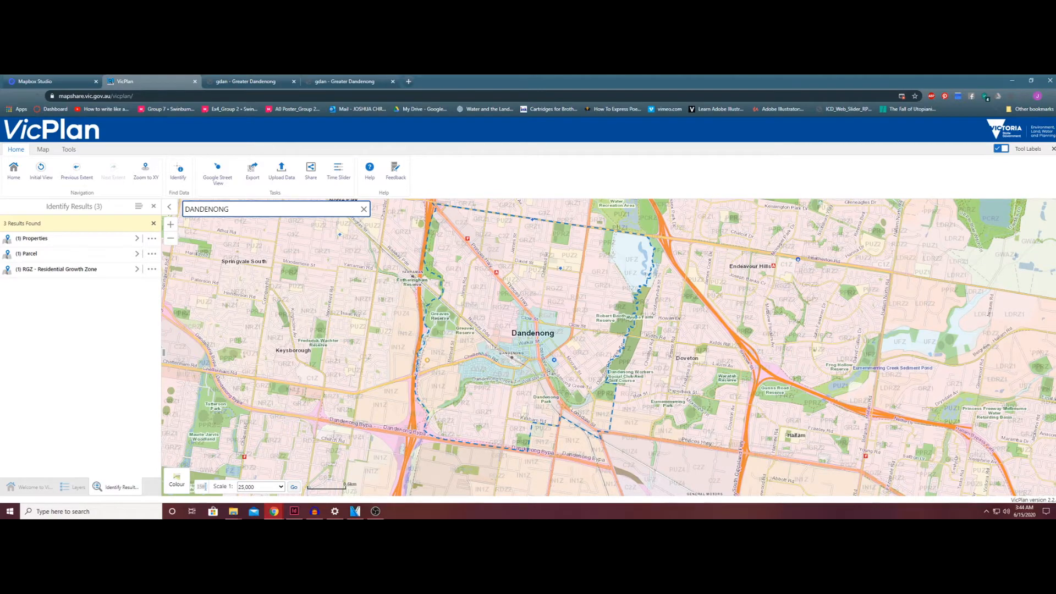
pyautogui.scroll(1, 479, 314)
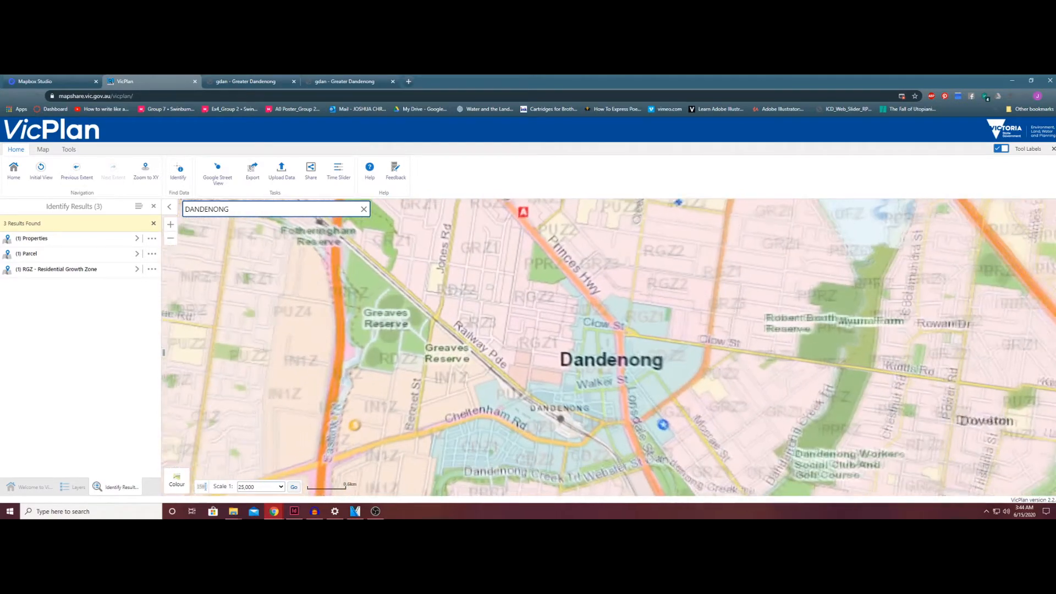
pyautogui.moveTo(479, 313); pyautogui.dragTo(463, 304)
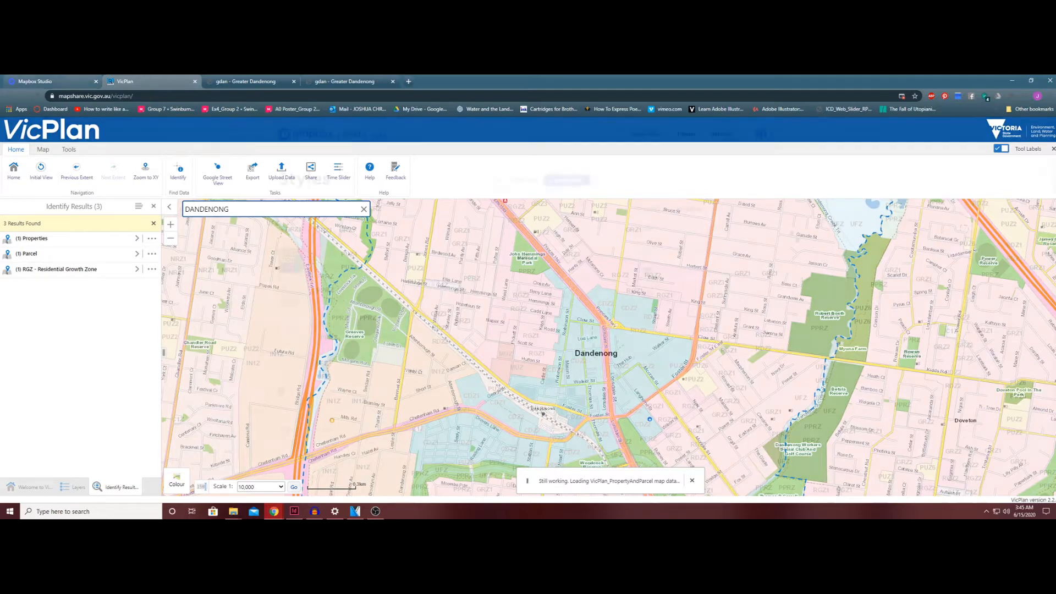
# Switch to Mapbox Studio, open Style 1 and view the numbered Dandenong sites from different angles
pyautogui.click(51, 82)
pyautogui.click(316, 257)
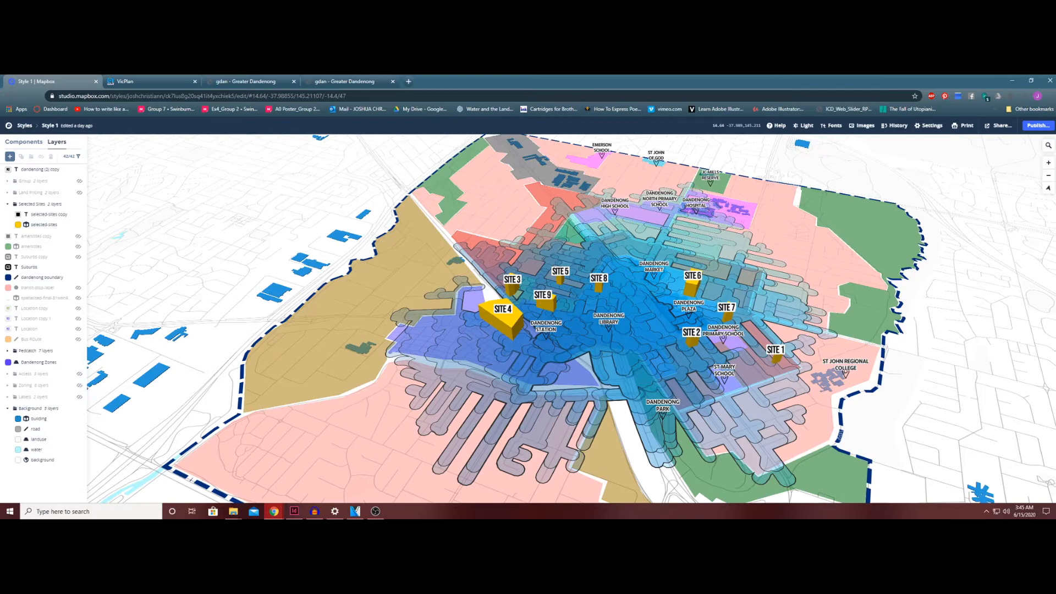
pyautogui.moveTo(572, 319); pyautogui.dragTo(311, 303)
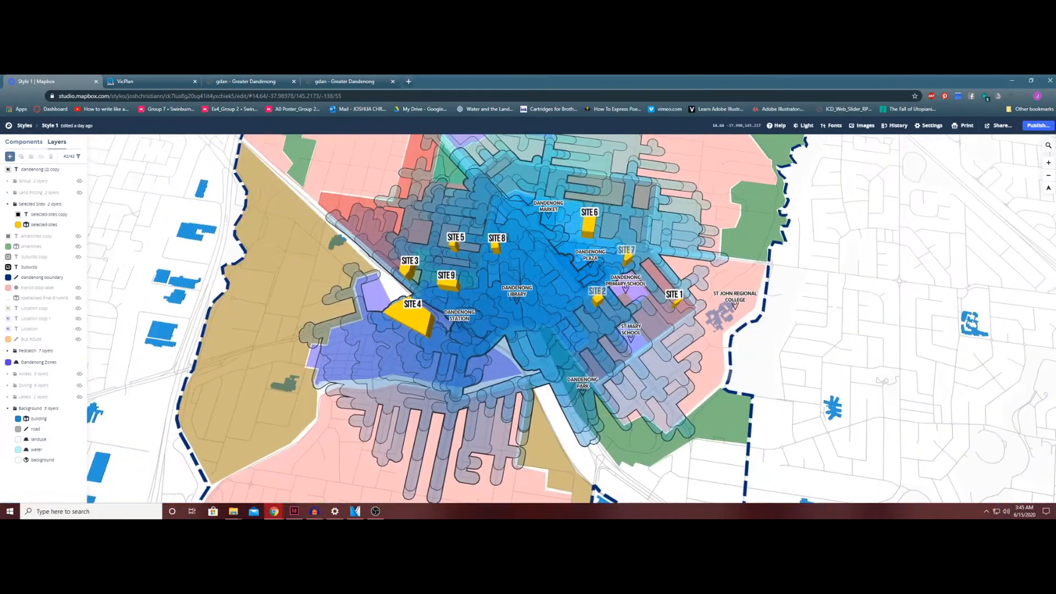
pyautogui.moveTo(478, 253); pyautogui.dragTo(517, 366)
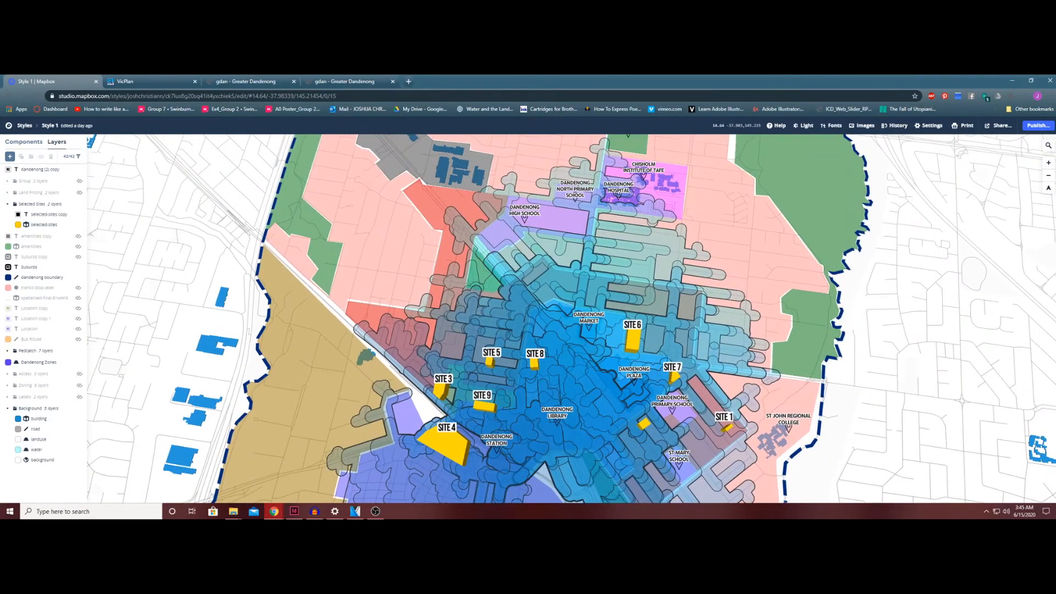
# Place VicPlan beside the Mapbox style in a split screen, and hide the seven-layer catchment group directly above Dandenong Zones
pyautogui.moveTo(125, 81); pyautogui.dragTo(1054, 242)
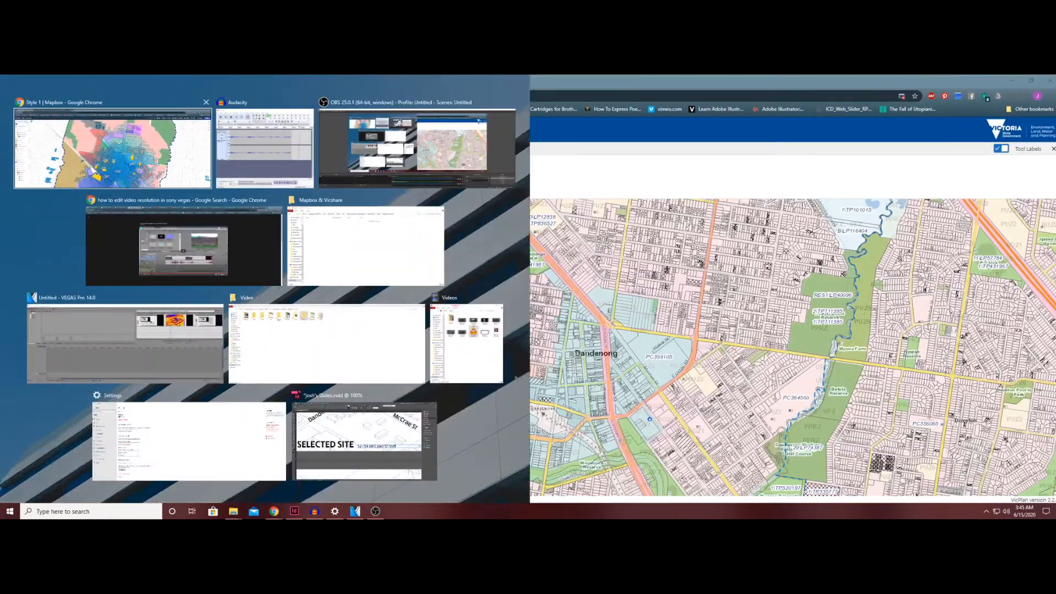
pyautogui.click(113, 149)
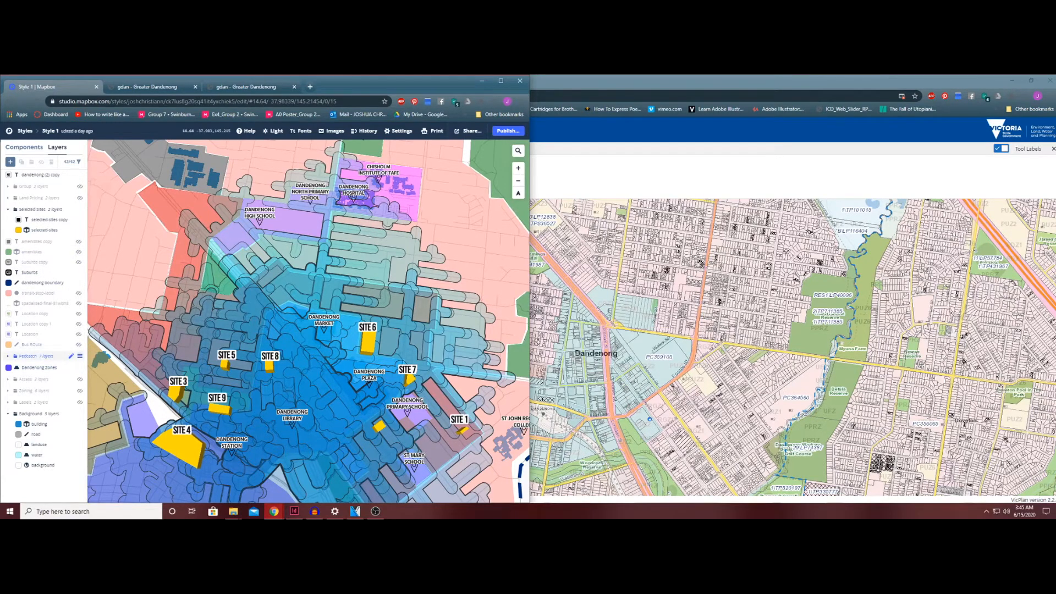
pyautogui.click(38, 356)
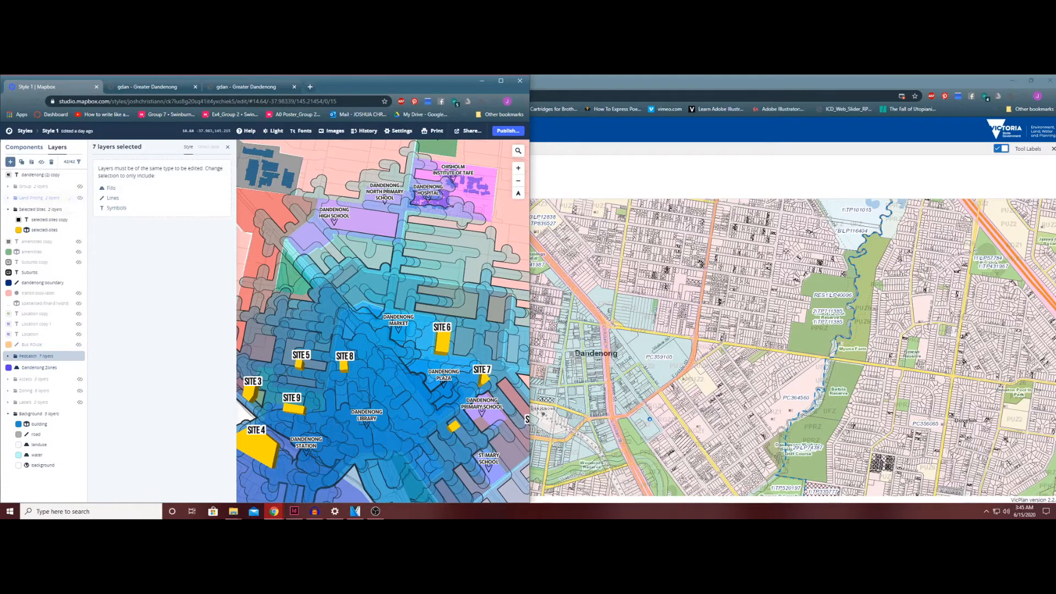
pyautogui.click(41, 162)
pyautogui.scroll(-2, 383, 322)
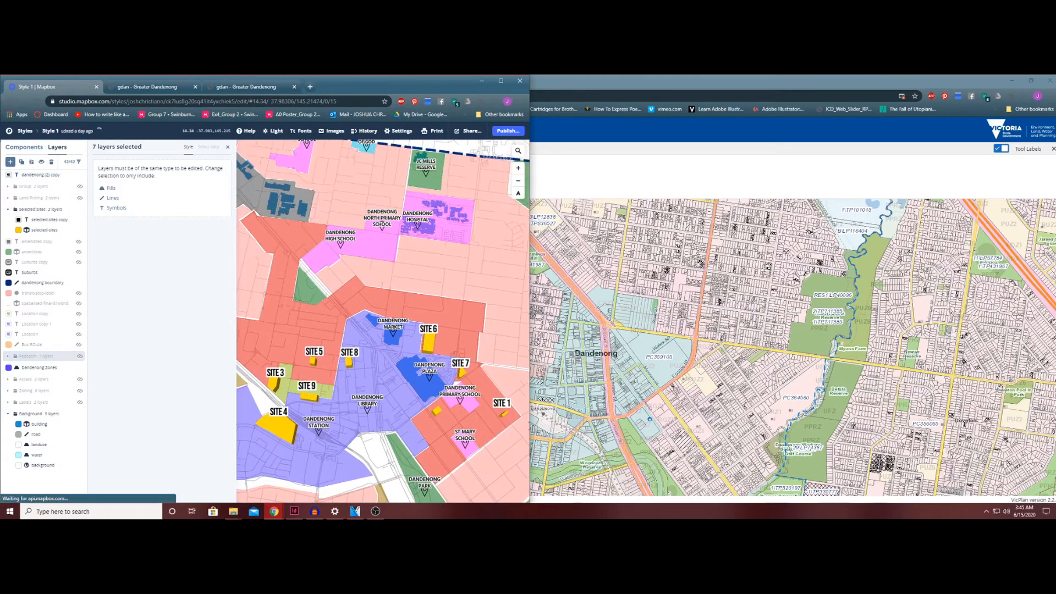
# Clear the layer selection and bring the Dandenong area into view in both the Mapbox style and VicPlan for comparison
pyautogui.press('Escape')
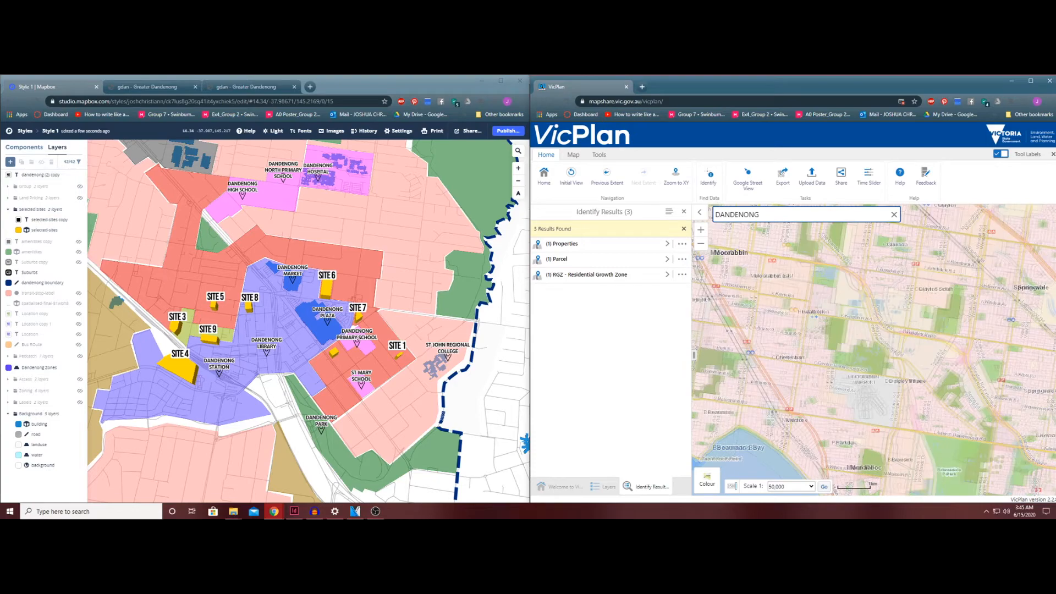
pyautogui.scroll(-3, 848, 322)
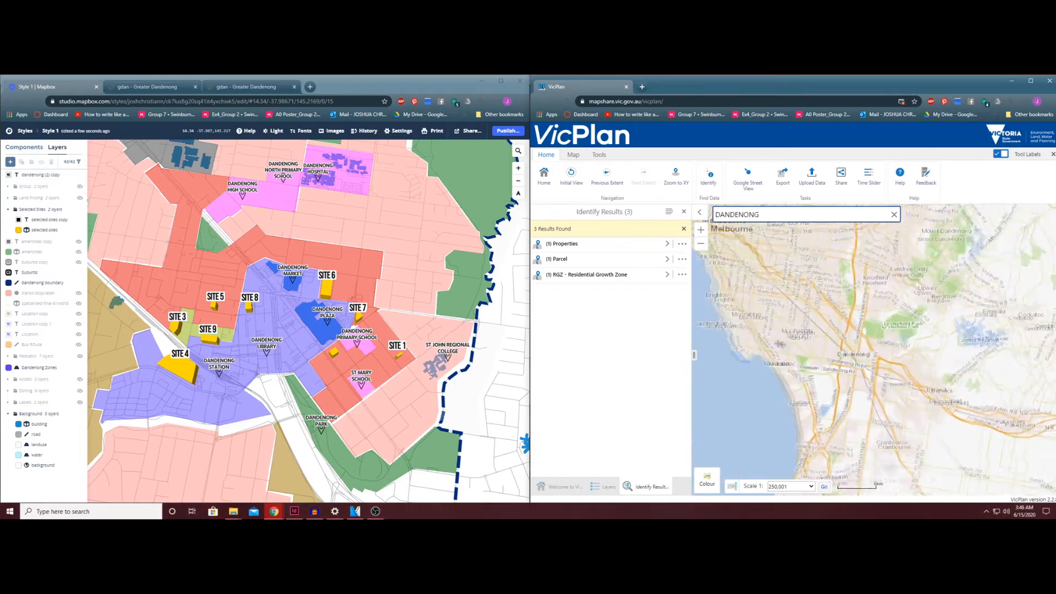
pyautogui.moveTo(857, 299); pyautogui.dragTo(831, 323)
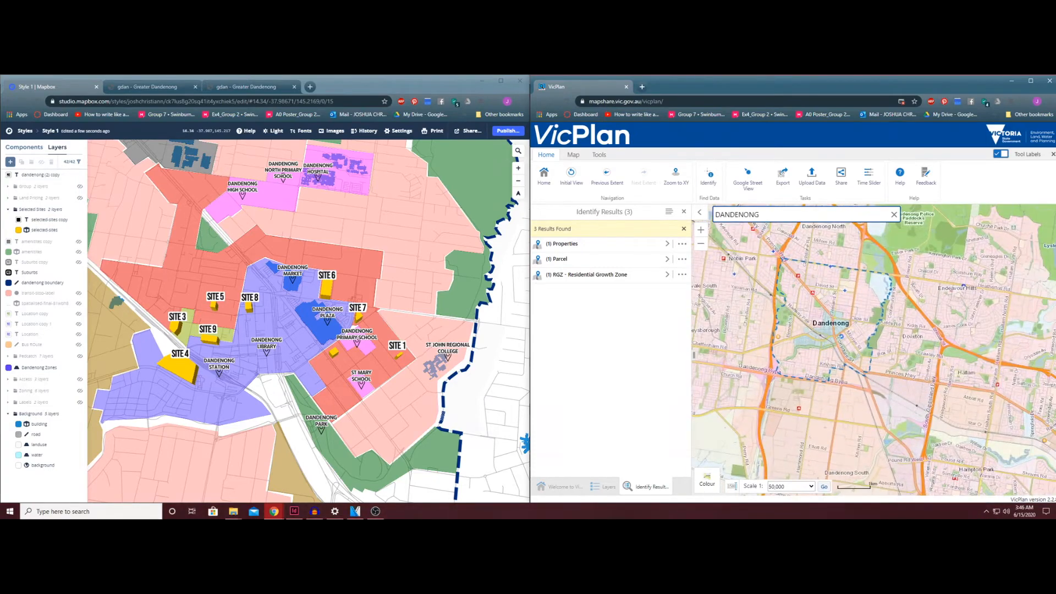
pyautogui.moveTo(308, 330); pyautogui.dragTo(316, 297)
pyautogui.scroll(1, 803, 341)
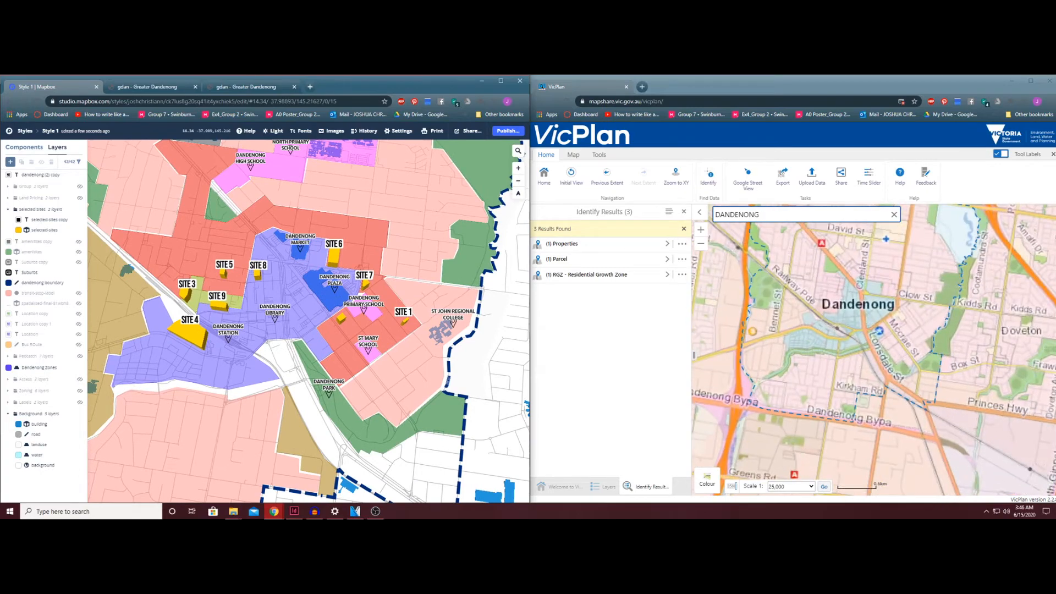
pyautogui.moveTo(803, 342); pyautogui.dragTo(806, 360)
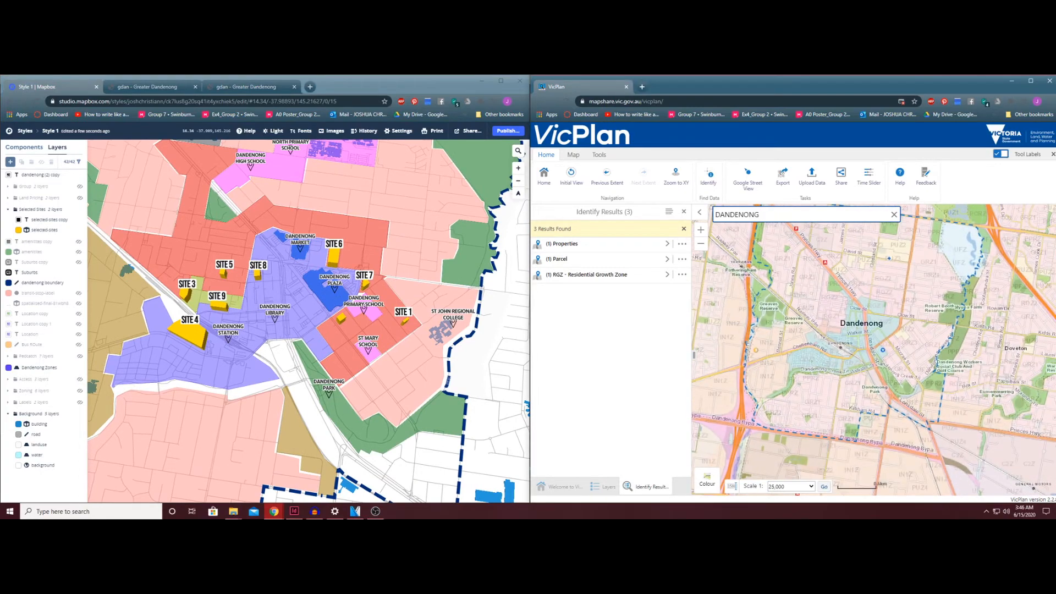
pyautogui.scroll(1, 812, 341)
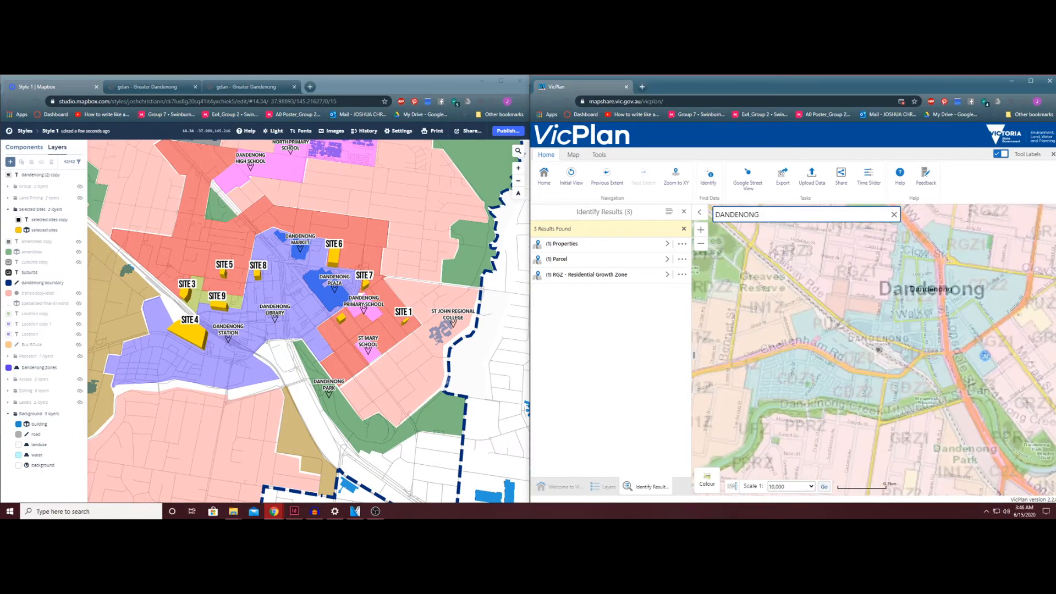
# Compare the zones in both maps from the station area around Sites 3, 4, 5 and 9 north towards Dandenong High School
pyautogui.moveTo(179, 286); pyautogui.dragTo(263, 326)
pyautogui.scroll(4, 263, 326)
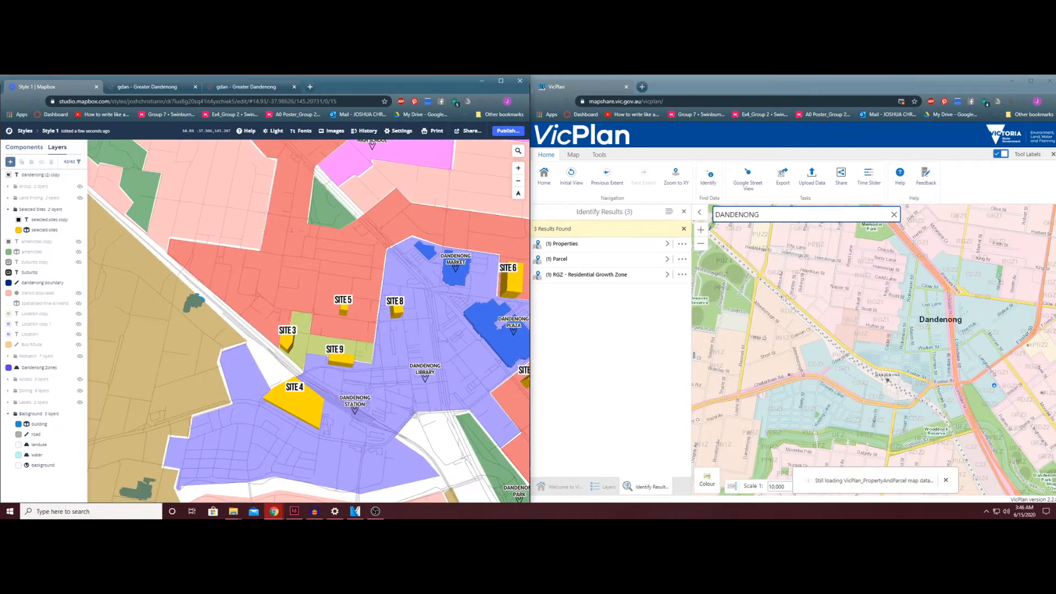
pyautogui.moveTo(264, 326); pyautogui.dragTo(229, 341)
pyautogui.moveTo(874, 313); pyautogui.dragTo(878, 418)
pyautogui.moveTo(330, 275); pyautogui.dragTo(342, 389)
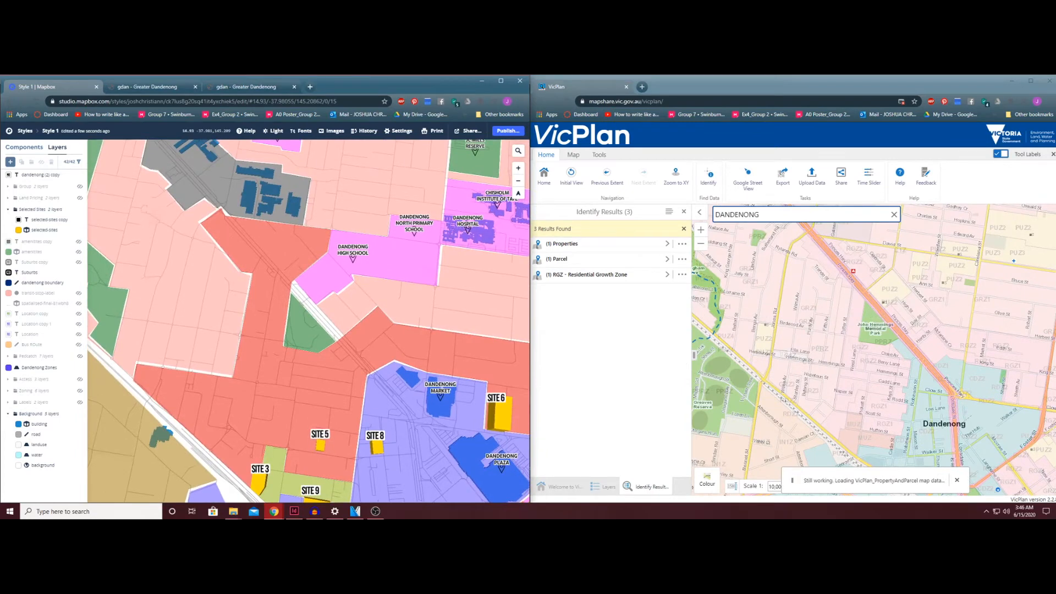
pyautogui.moveTo(336, 308); pyautogui.dragTo(257, 340)
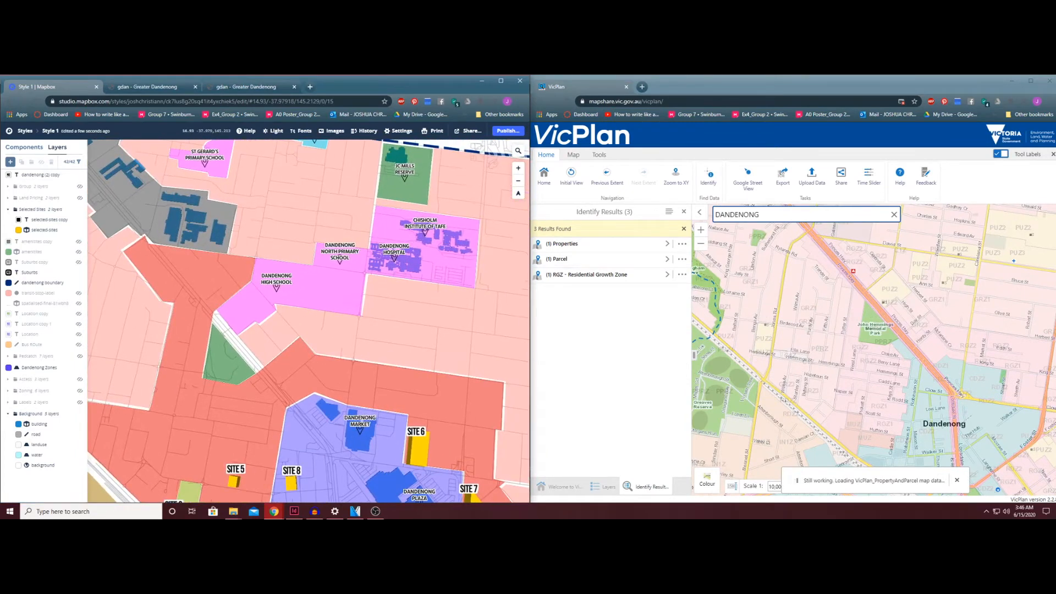
# Expand the Mapbox style to full screen and view the numbered Dandenong sites over the coloured zones in a tilted 3D perspective
pyautogui.click(501, 81)
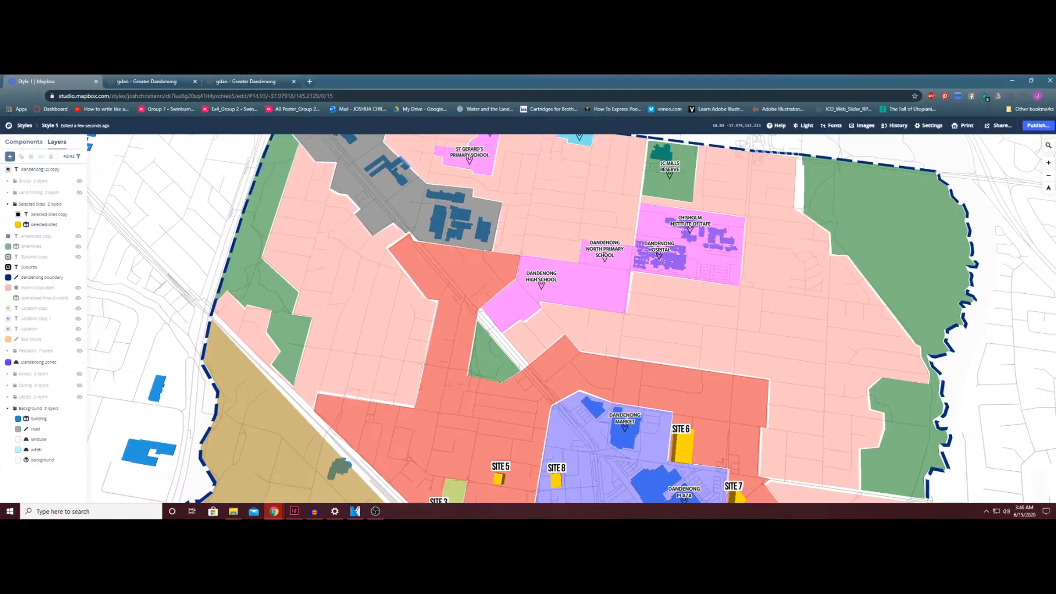
pyautogui.moveTo(555, 374); pyautogui.dragTo(456, 242)
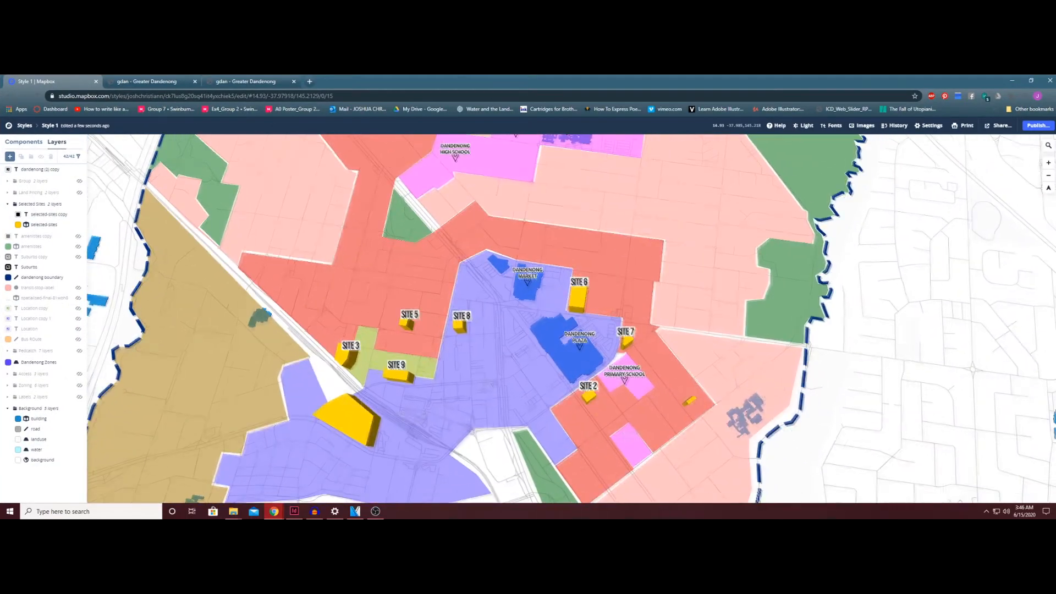
pyautogui.moveTo(528, 330); pyautogui.dragTo(535, 311)
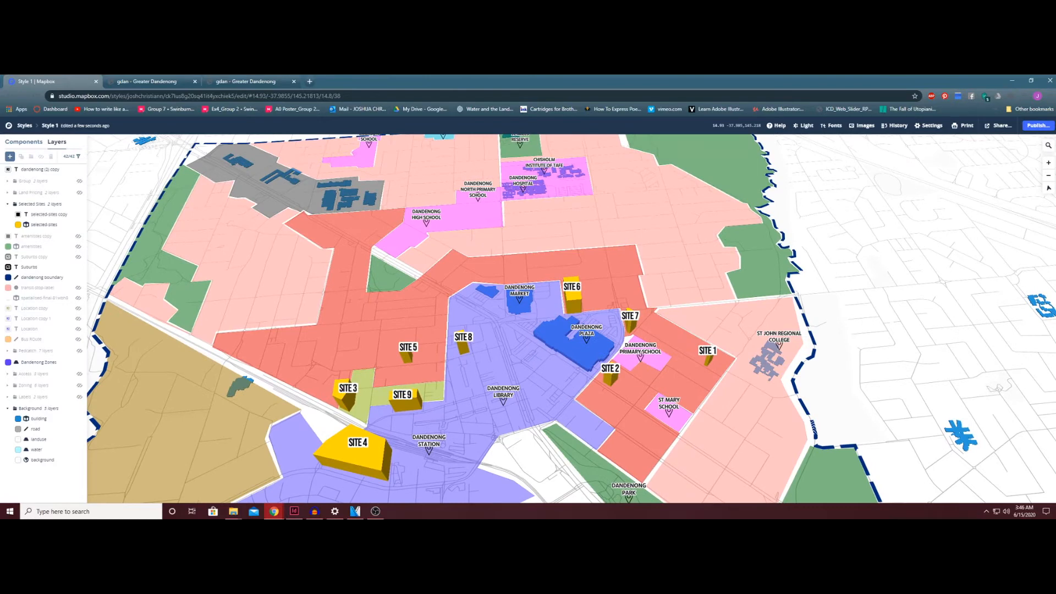
pyautogui.moveTo(536, 330); pyautogui.dragTo(529, 284)
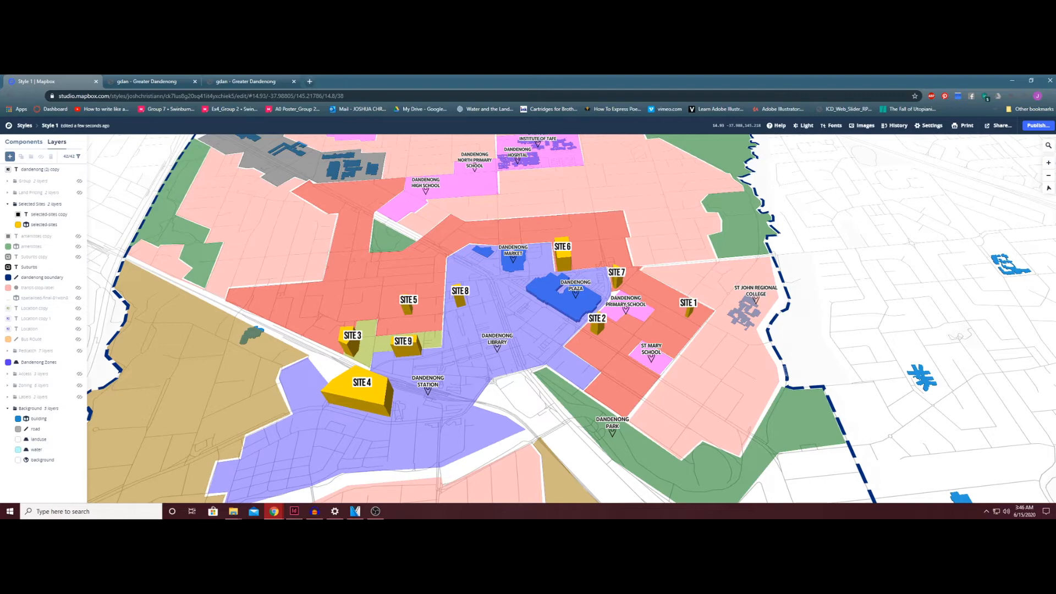
pyautogui.scroll(1, 596, 313)
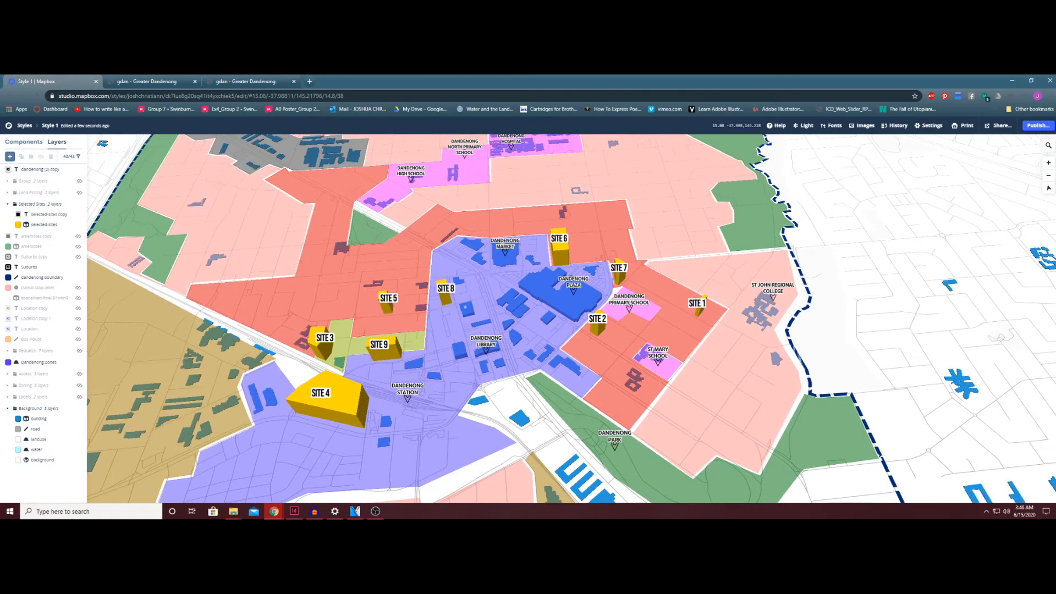
pyautogui.moveTo(595, 312); pyautogui.dragTo(577, 271)
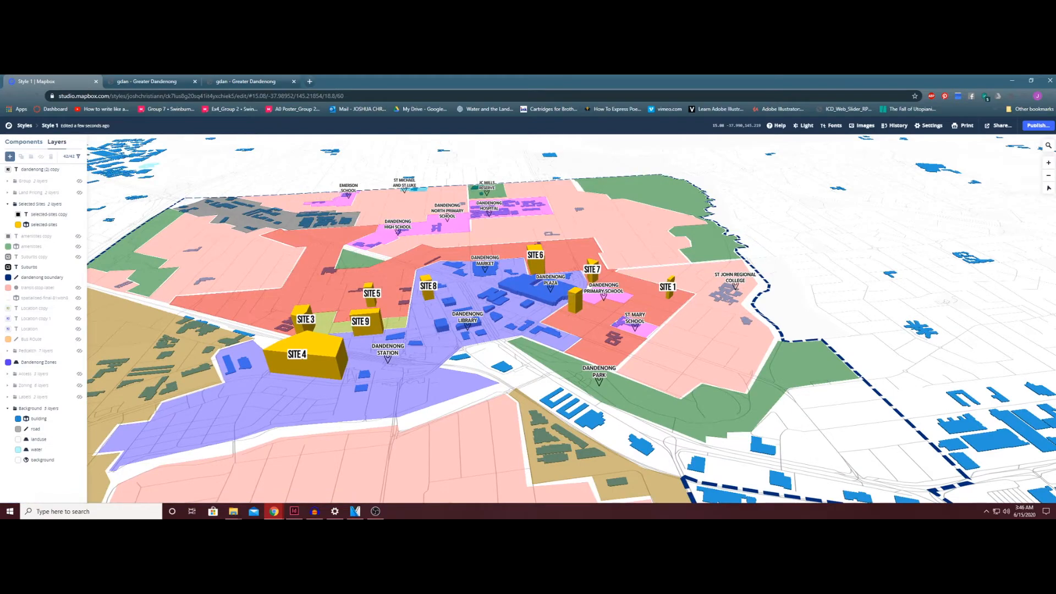
# Examine the 3D site blocks and buildings around Dandenong Plaza and the library up close, from Site 4 across to Site 1
pyautogui.scroll(1, 589, 303)
pyautogui.moveTo(589, 303)
pyautogui.mouseDown()
pyautogui.moveTo(615, 302)
pyautogui.moveTo(592, 302)
pyautogui.mouseUp()
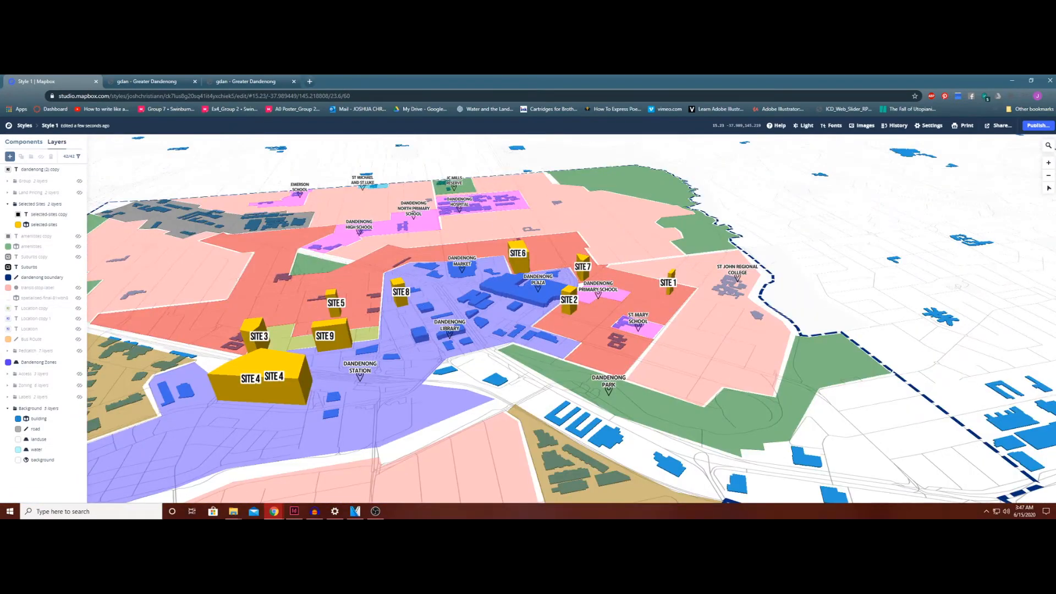
pyautogui.scroll(1, 462, 264)
pyautogui.scroll(3, 462, 264)
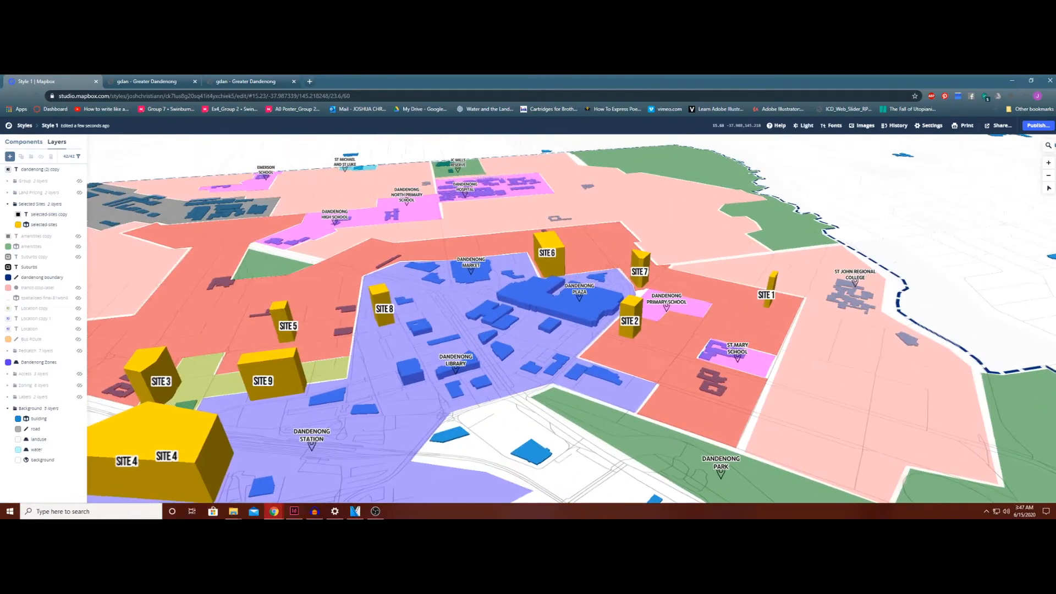
pyautogui.moveTo(463, 264)
pyautogui.mouseDown()
pyautogui.moveTo(444, 279)
pyautogui.moveTo(456, 279)
pyautogui.mouseUp()
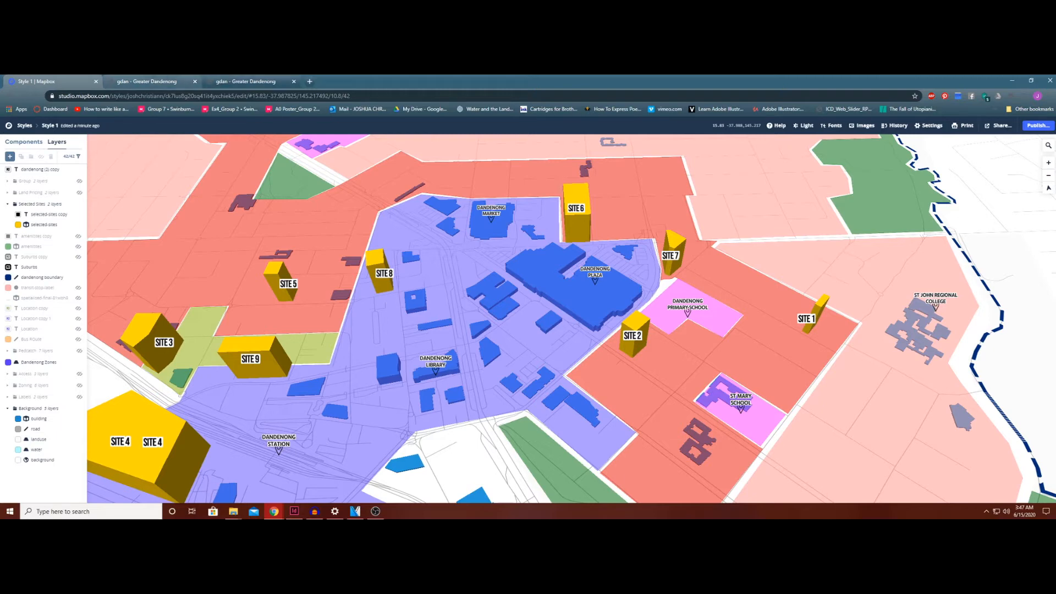
pyautogui.scroll(-1, 338, 289)
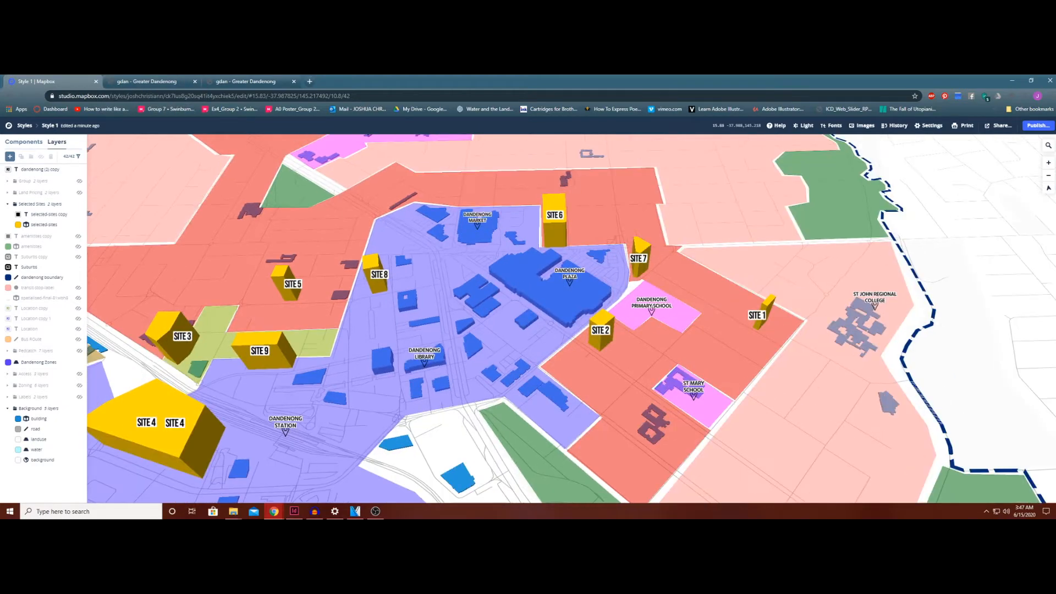
pyautogui.scroll(-2, 858, 253)
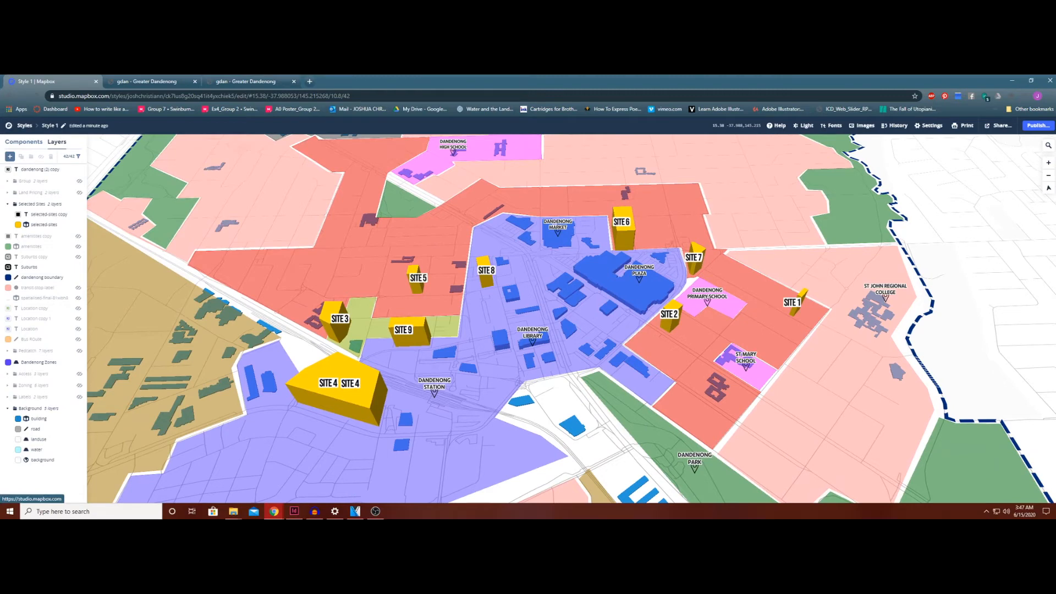
# Leave the style and open the Dandenong dataset from the Mapbox Studio datasets
pyautogui.click(24, 126)
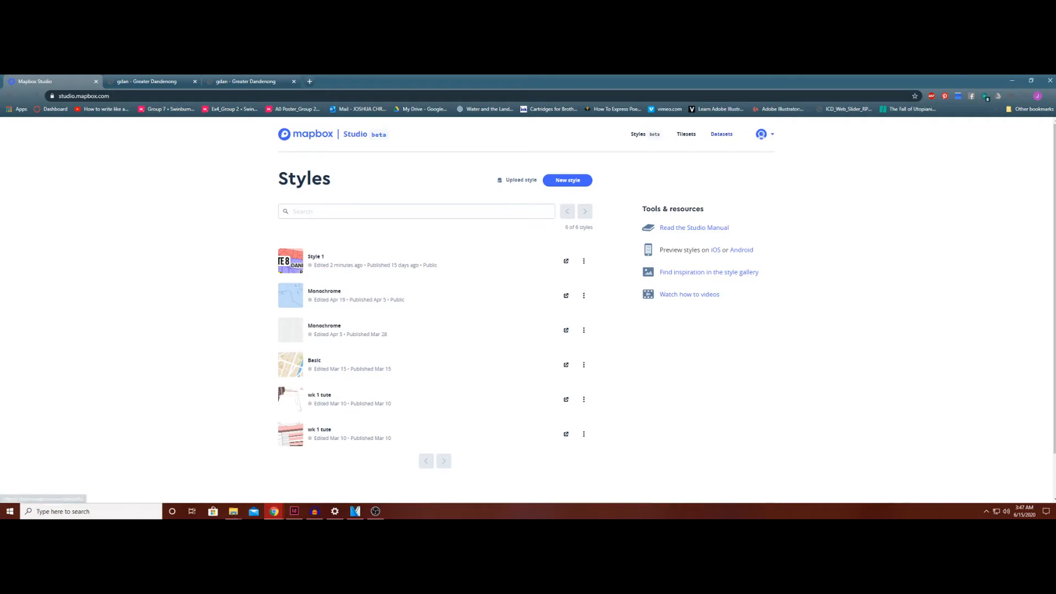
pyautogui.click(721, 133)
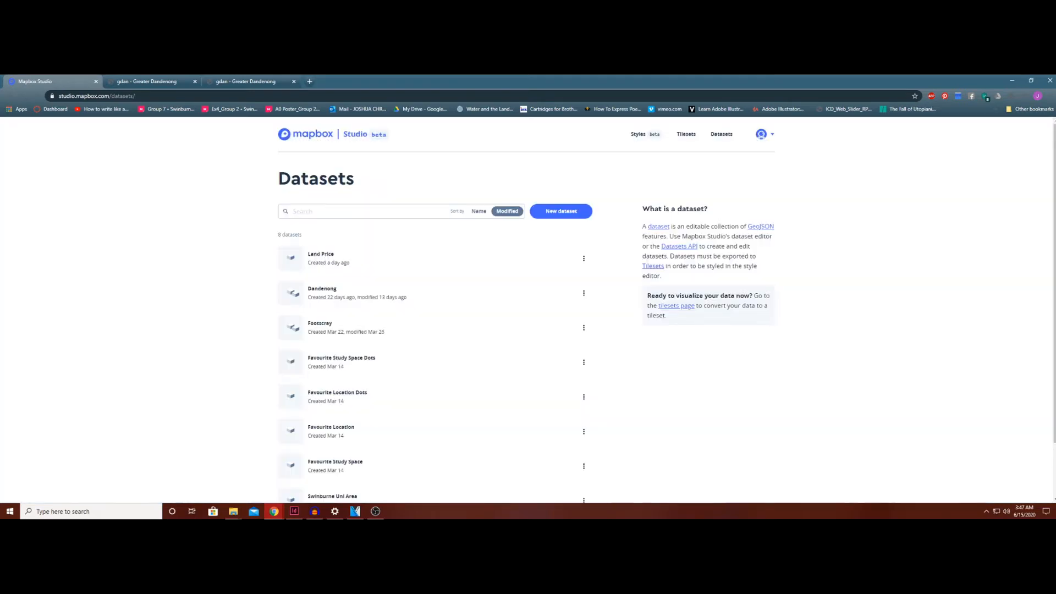
pyautogui.scroll(-2, 330, 396)
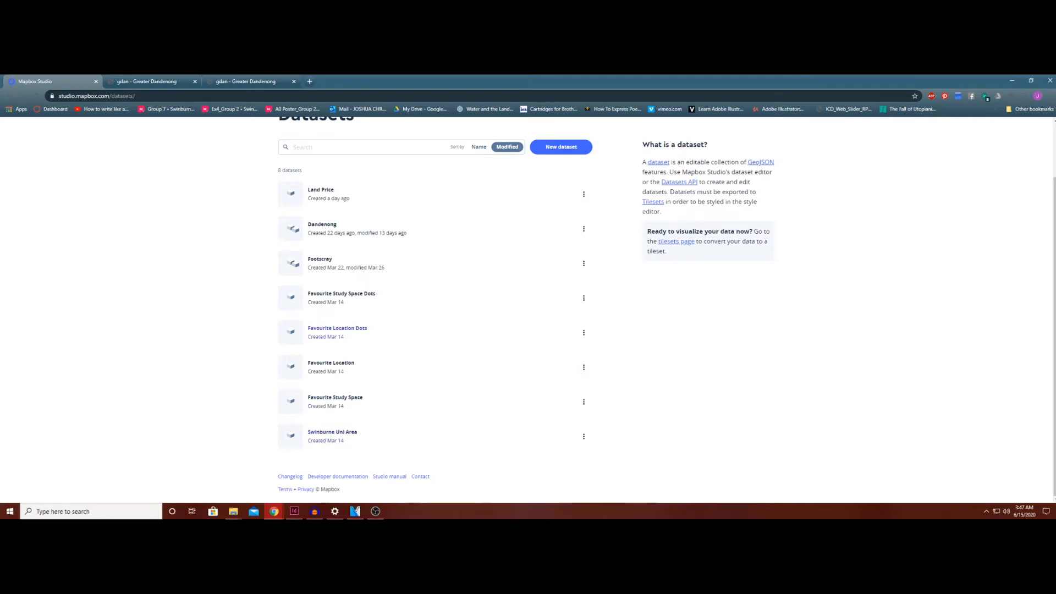
pyautogui.click(322, 224)
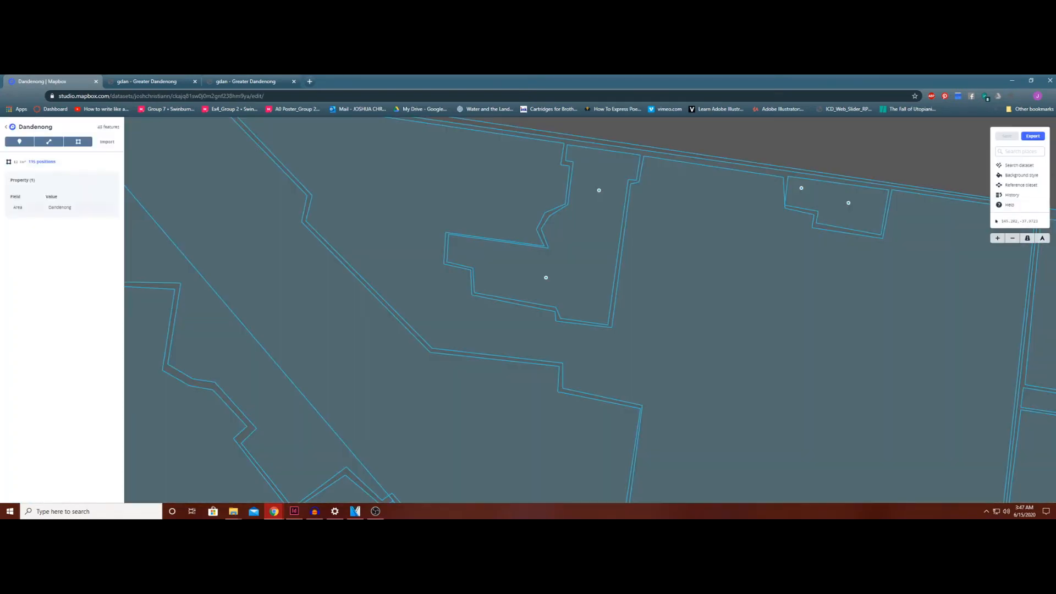
# Look over the zone polygons drawn in the Dandenong dataset, from the suburb centre east to the Doveton area
pyautogui.scroll(-5, 495, 272)
pyautogui.scroll(-3, 525, 254)
pyautogui.moveTo(633, 308); pyautogui.dragTo(487, 233)
pyautogui.scroll(-3, 770, 220)
pyautogui.moveTo(859, 428); pyautogui.dragTo(683, 307)
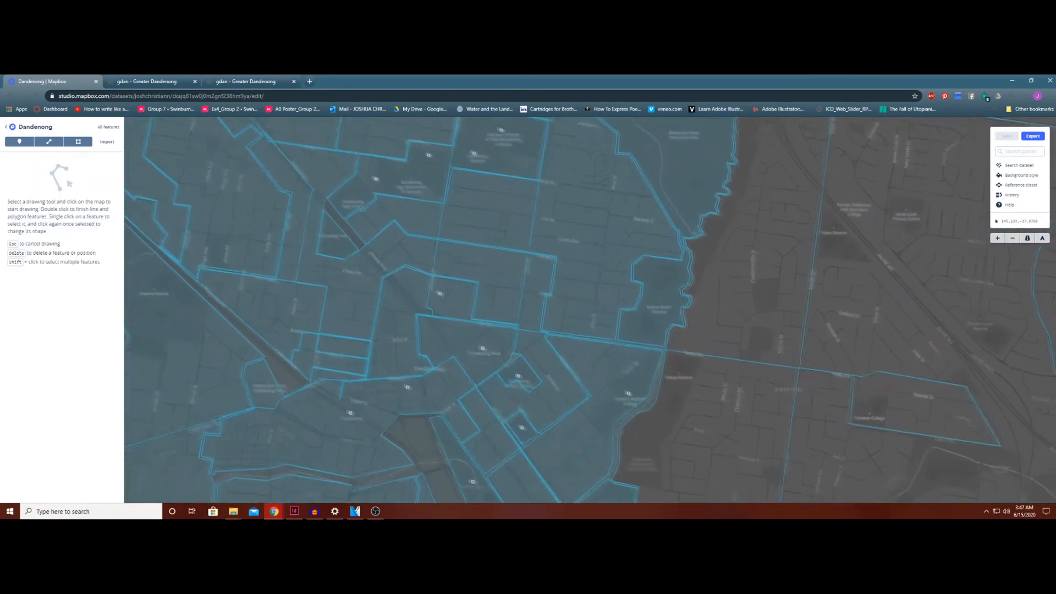
pyautogui.scroll(3, 685, 308)
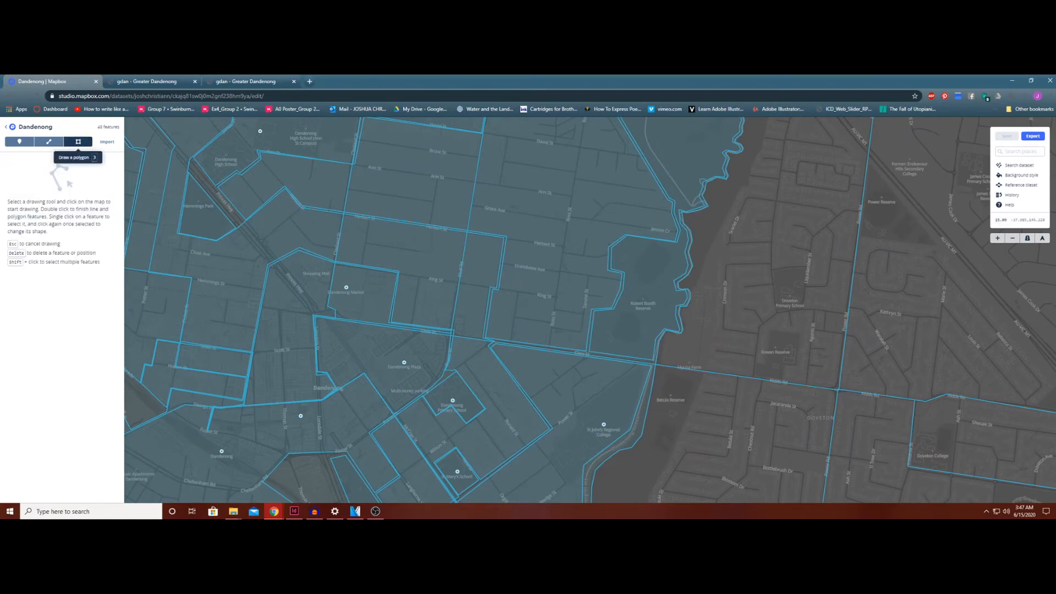
pyautogui.moveTo(727, 298); pyautogui.dragTo(474, 334)
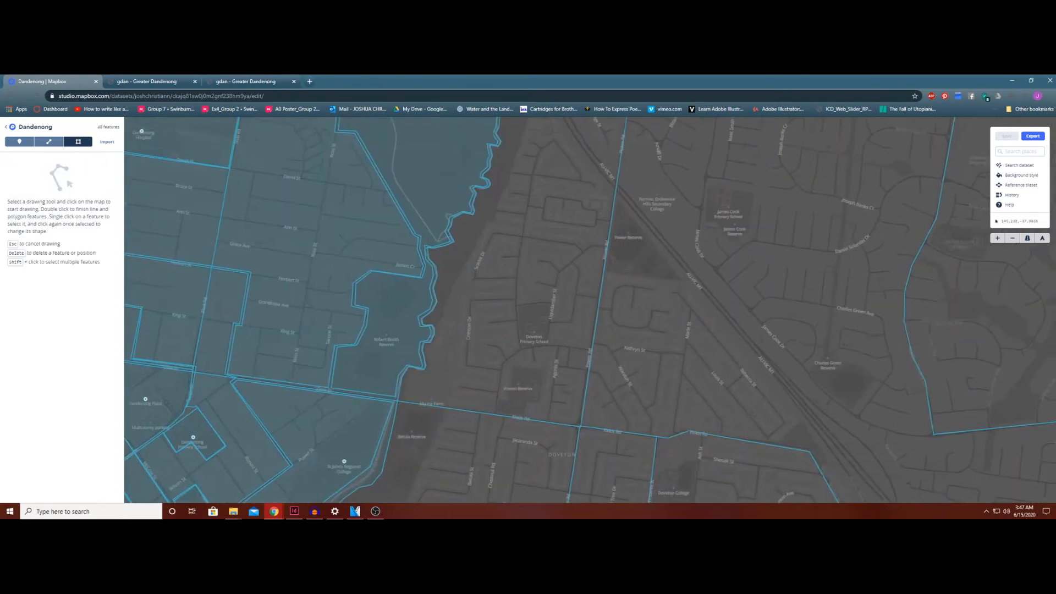
# Place the Dandenong dataset beside VicPlan in a split screen and show the suburb's eastern boundary in both maps
pyautogui.press('super+Left')
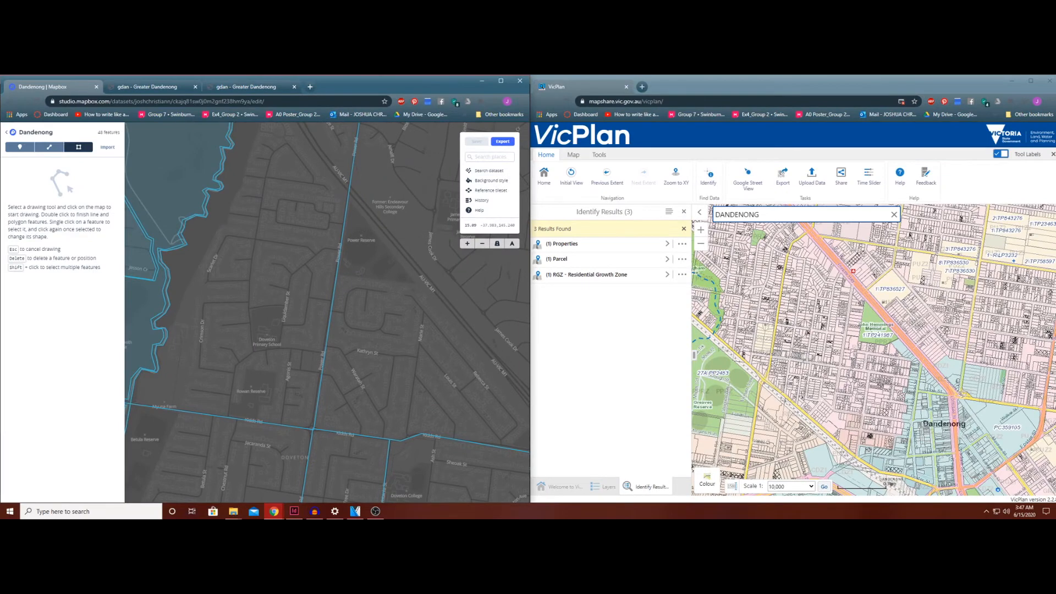
pyautogui.scroll(-1, 835, 291)
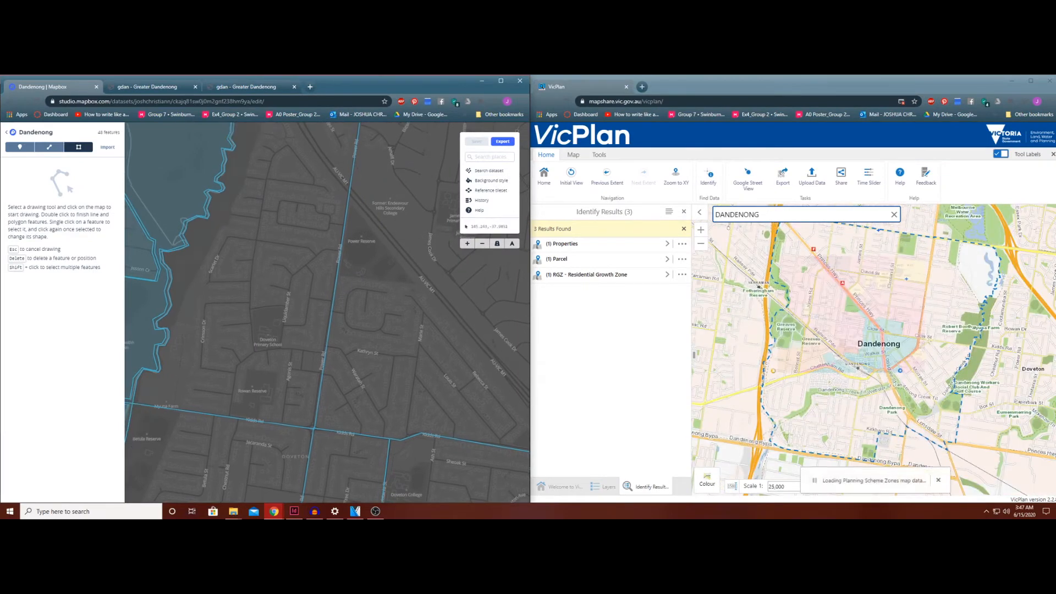
pyautogui.scroll(-8, 340, 366)
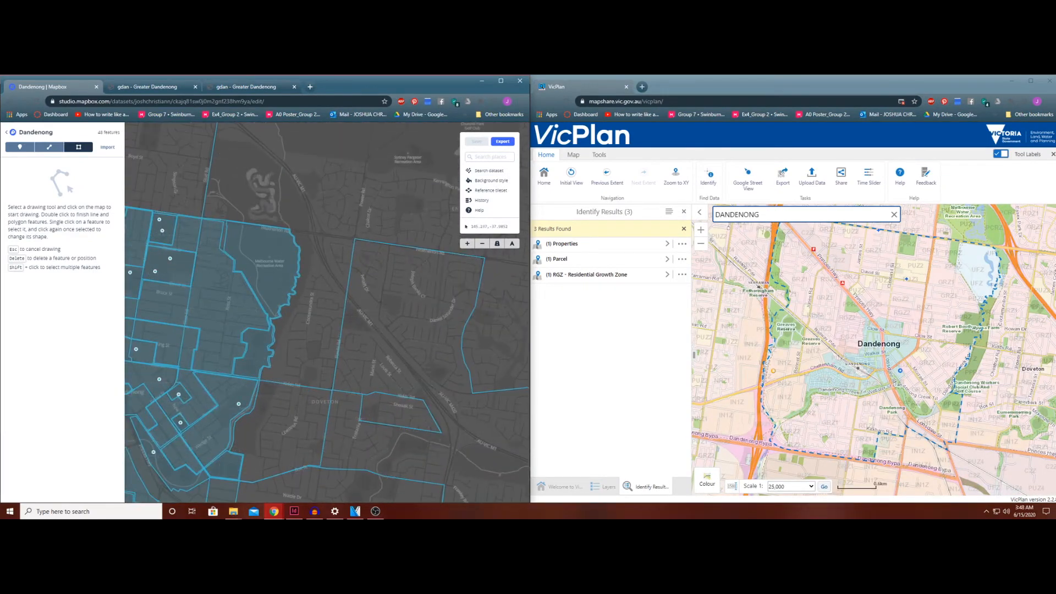
pyautogui.moveTo(306, 335); pyautogui.dragTo(388, 428)
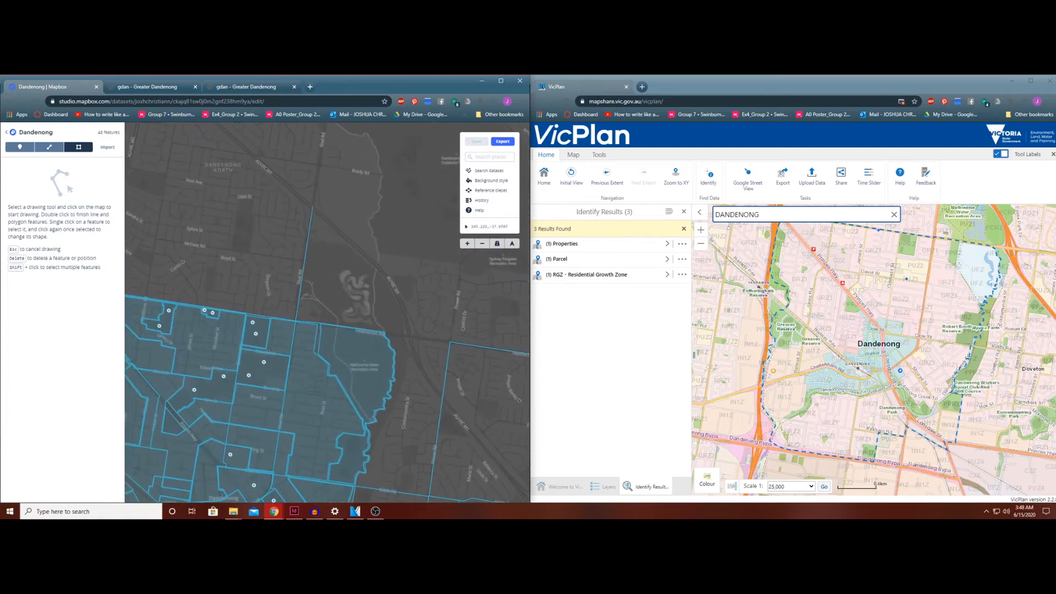
pyautogui.moveTo(880, 330); pyautogui.dragTo(825, 368)
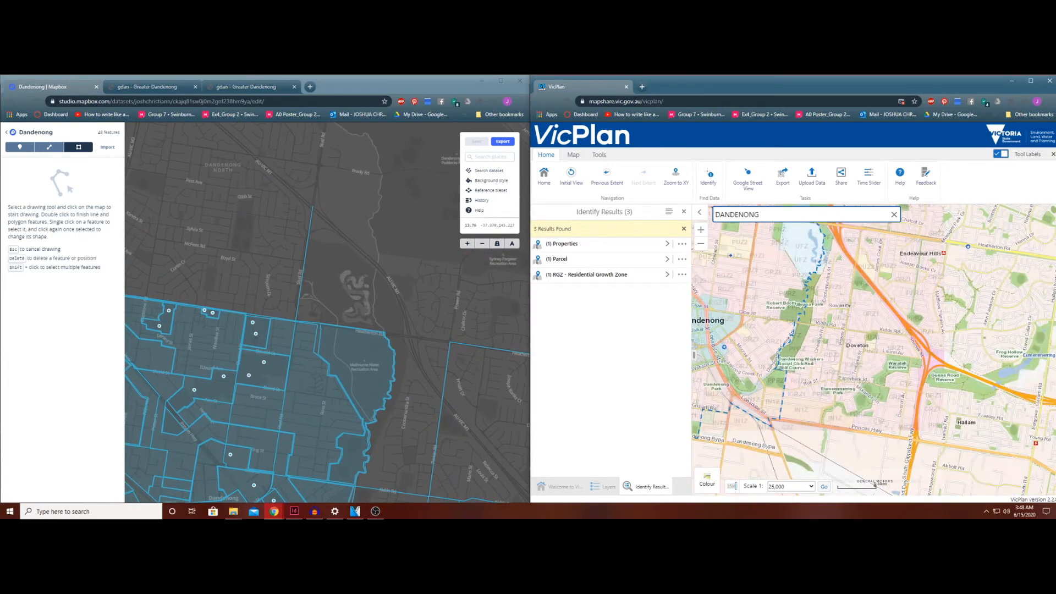
# Locate the IN1Z industrial area between Thomas P Carroll Reserve and Princes Hwy in both VicPlan and the dataset
pyautogui.scroll(3, 784, 367)
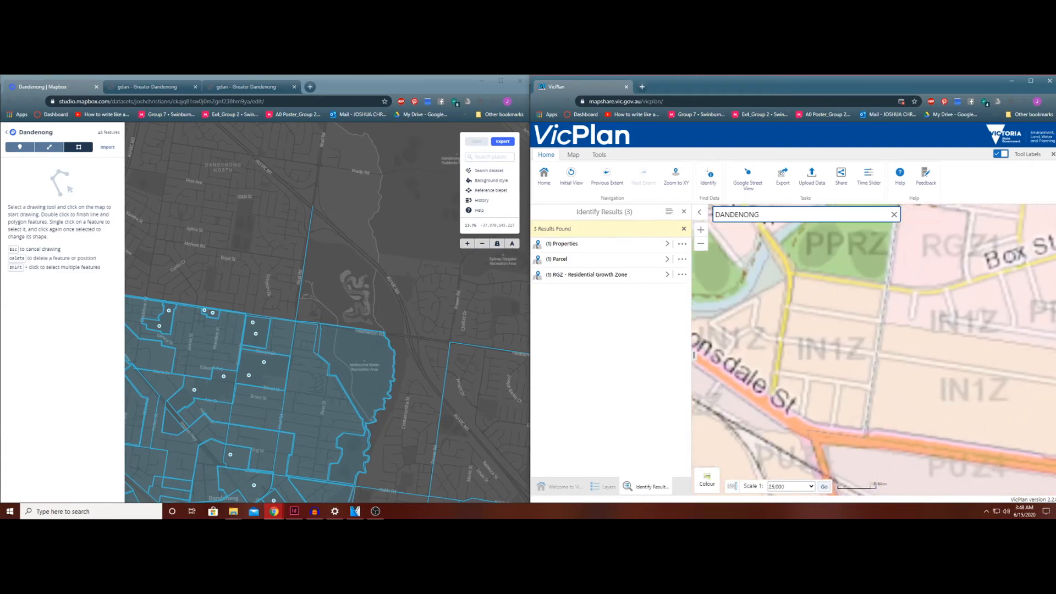
pyautogui.moveTo(784, 367); pyautogui.dragTo(821, 365)
pyautogui.scroll(-3, 267, 352)
pyautogui.moveTo(270, 471); pyautogui.dragTo(324, 253)
pyautogui.scroll(8, 385, 250)
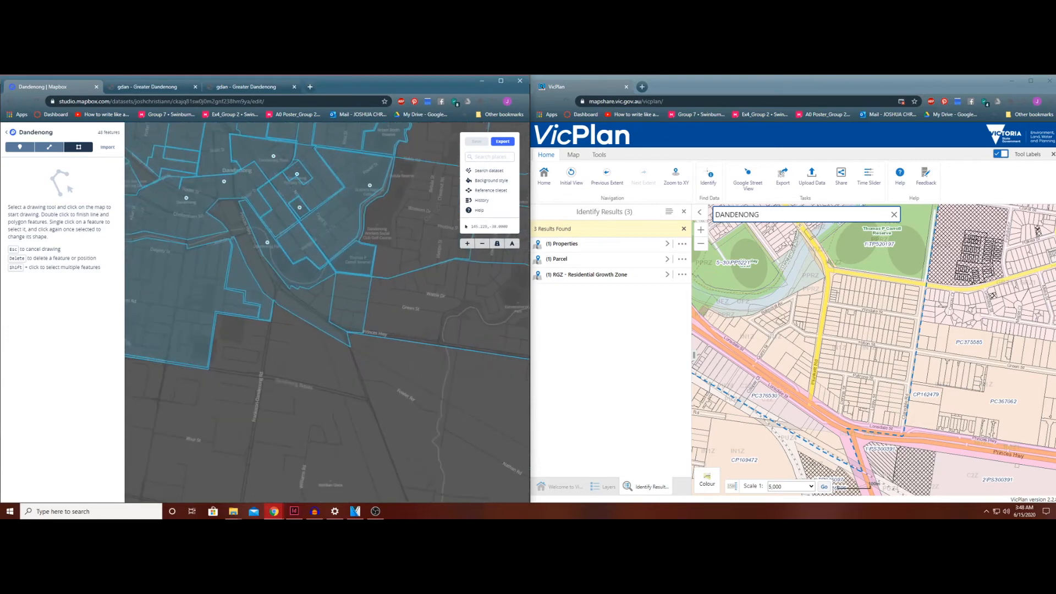
pyautogui.scroll(5, 378, 318)
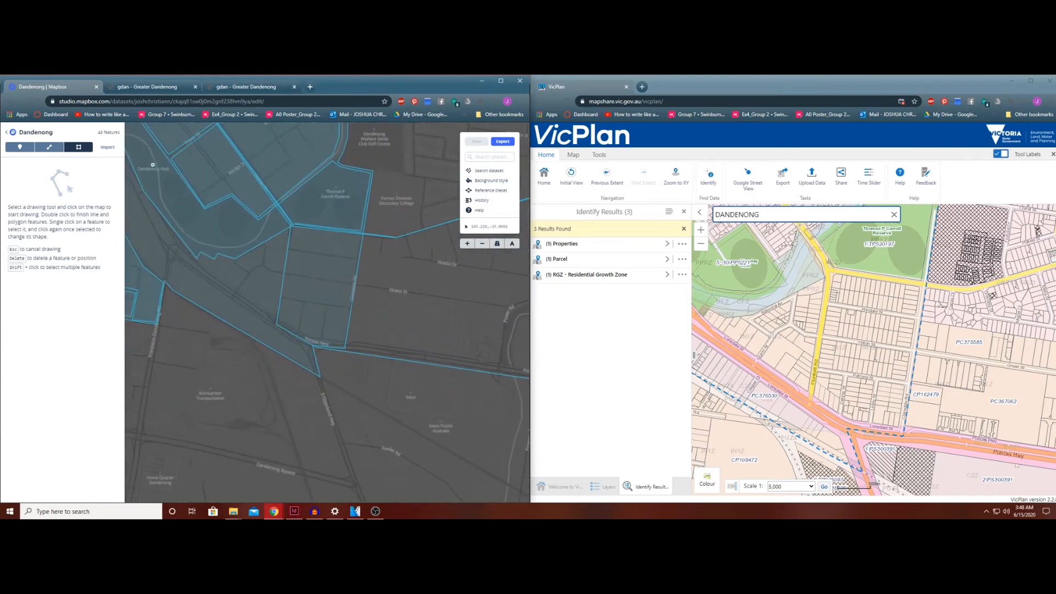
# Draw a zone polygon around the industrial block between Green St and Princes Hwy, just east of the suburb boundary, using VicPlan as reference
pyautogui.moveTo(424, 323); pyautogui.dragTo(386, 320)
pyautogui.moveTo(958, 357); pyautogui.dragTo(786, 315)
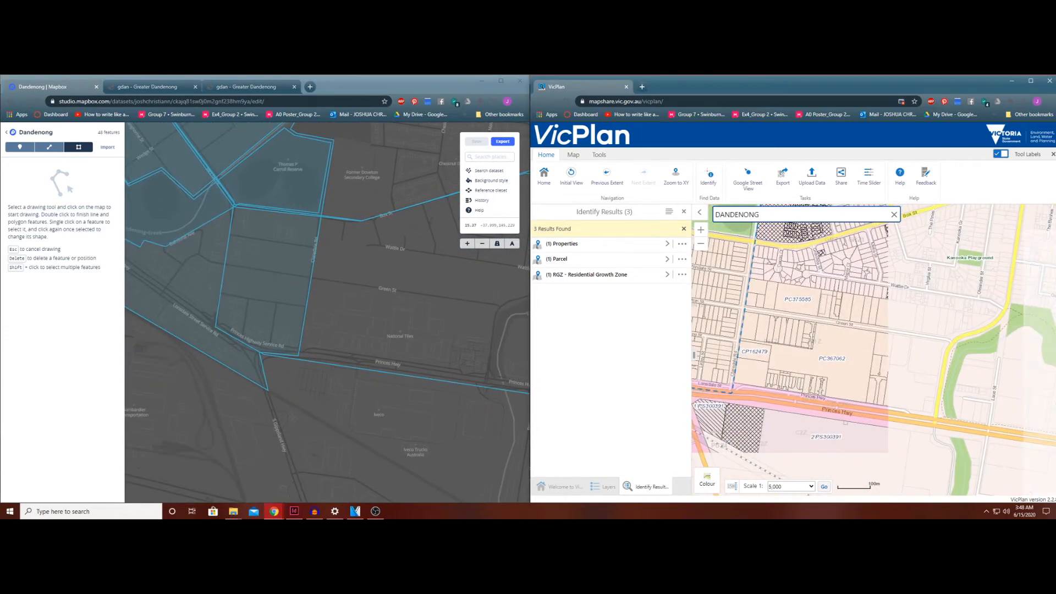
pyautogui.moveTo(385, 322); pyautogui.dragTo(347, 311)
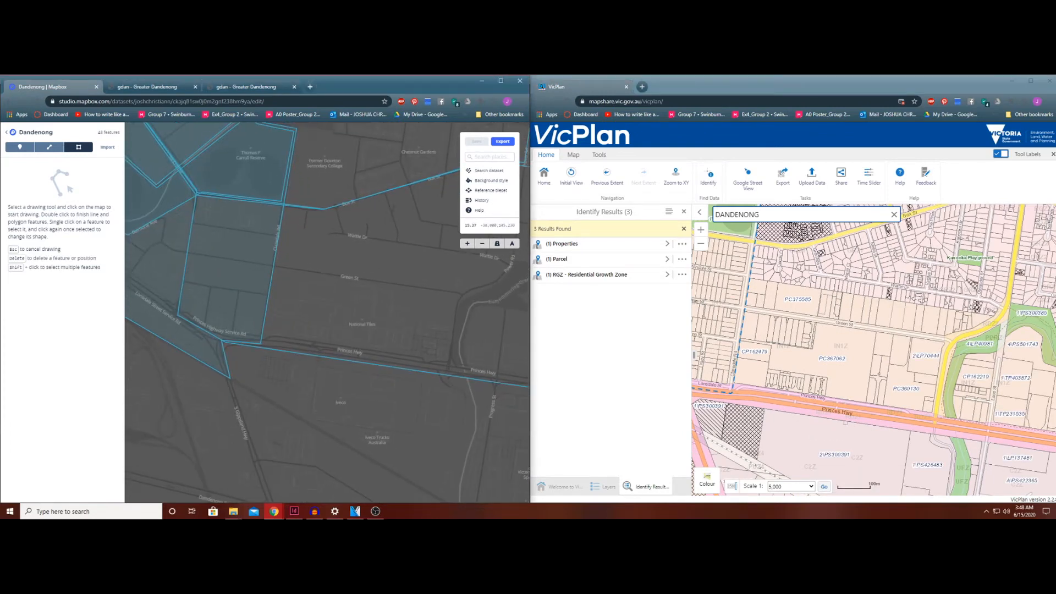
pyautogui.scroll(1, 347, 314)
pyautogui.moveTo(347, 314); pyautogui.dragTo(303, 325)
pyautogui.scroll(2, 297, 311)
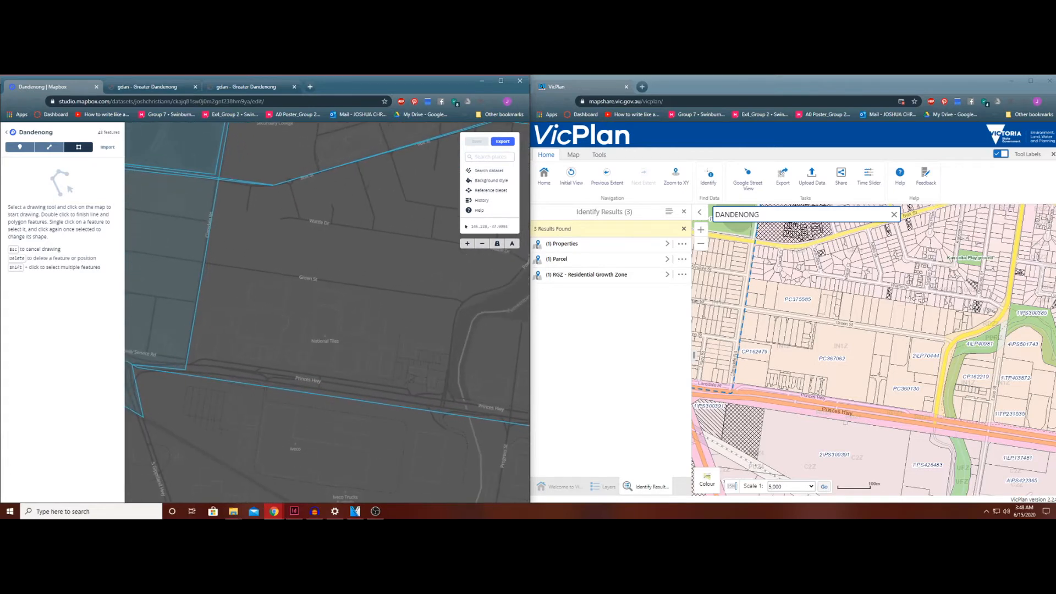
pyautogui.click(204, 262)
pyautogui.click(458, 300)
pyautogui.click(463, 302)
pyautogui.click(455, 313)
pyautogui.click(442, 398)
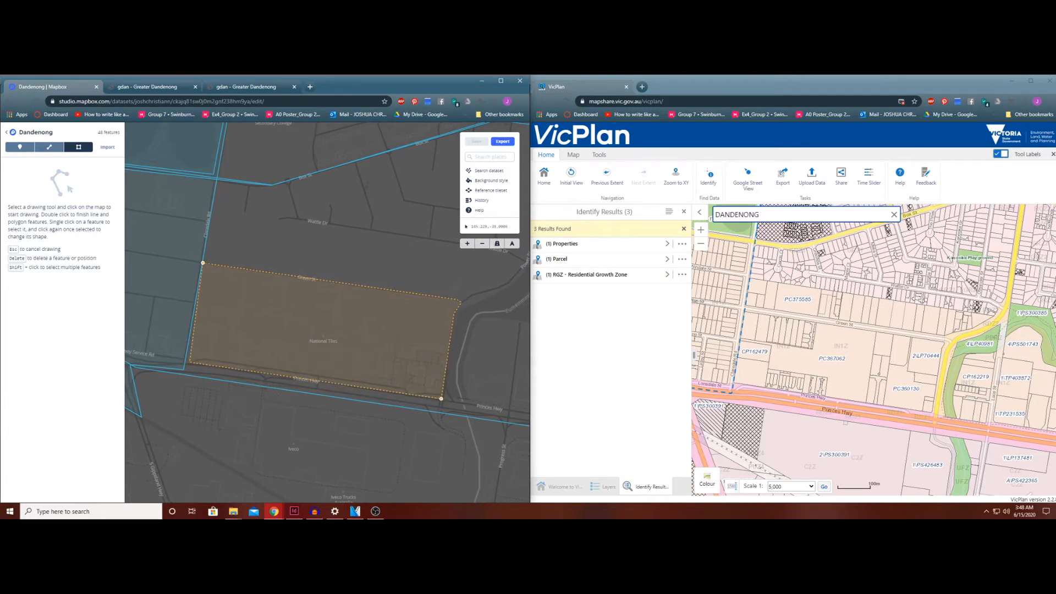
pyautogui.doubleClick(190, 362)
# Add a Zone property with the value Industrial to the new polygon
pyautogui.click(62, 203)
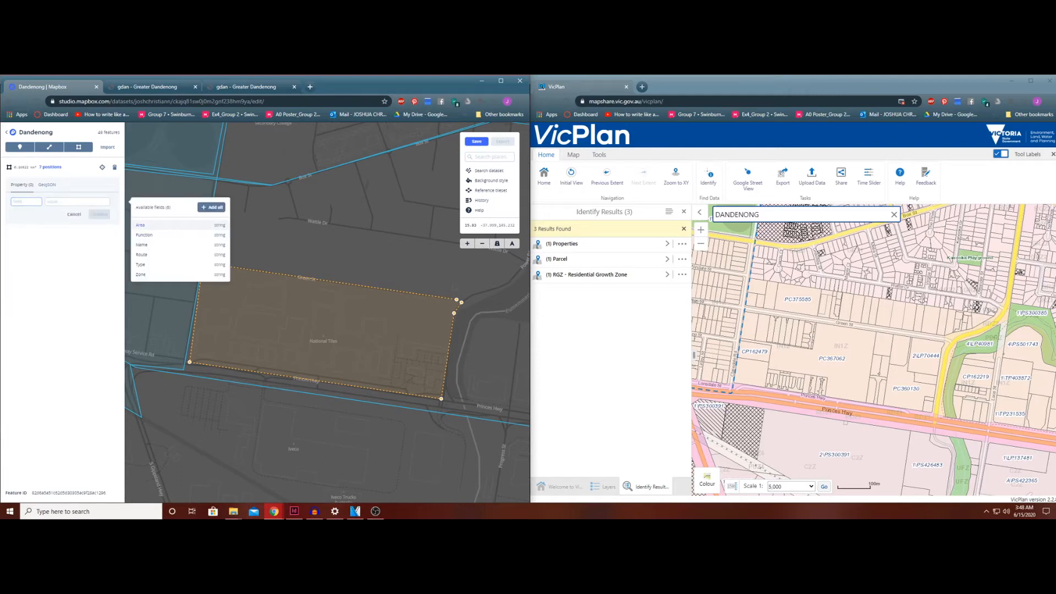
pyautogui.click(141, 225)
pyautogui.click(99, 214)
pyautogui.click(74, 211)
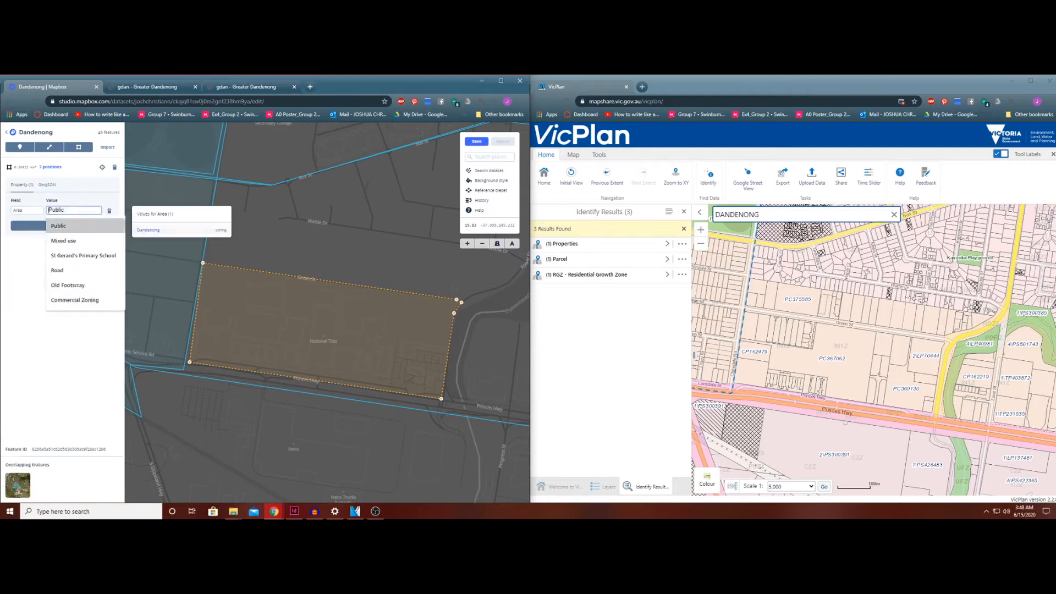
pyautogui.click(148, 230)
pyautogui.doubleClick(27, 210)
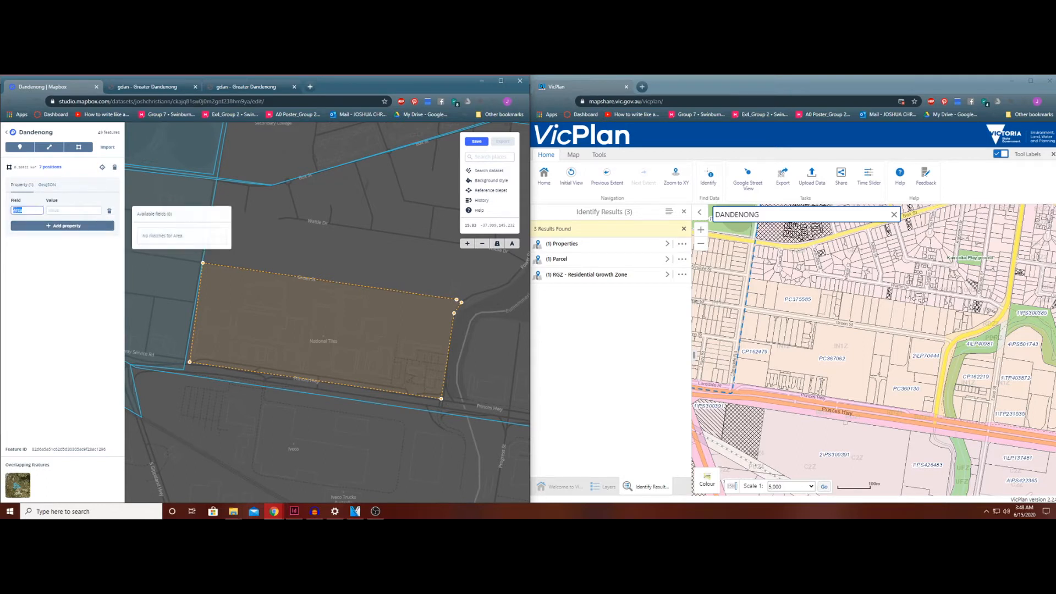
pyautogui.press('BackSpace')
pyautogui.click(143, 279)
pyautogui.click(74, 211)
pyautogui.click(154, 253)
pyautogui.click(62, 226)
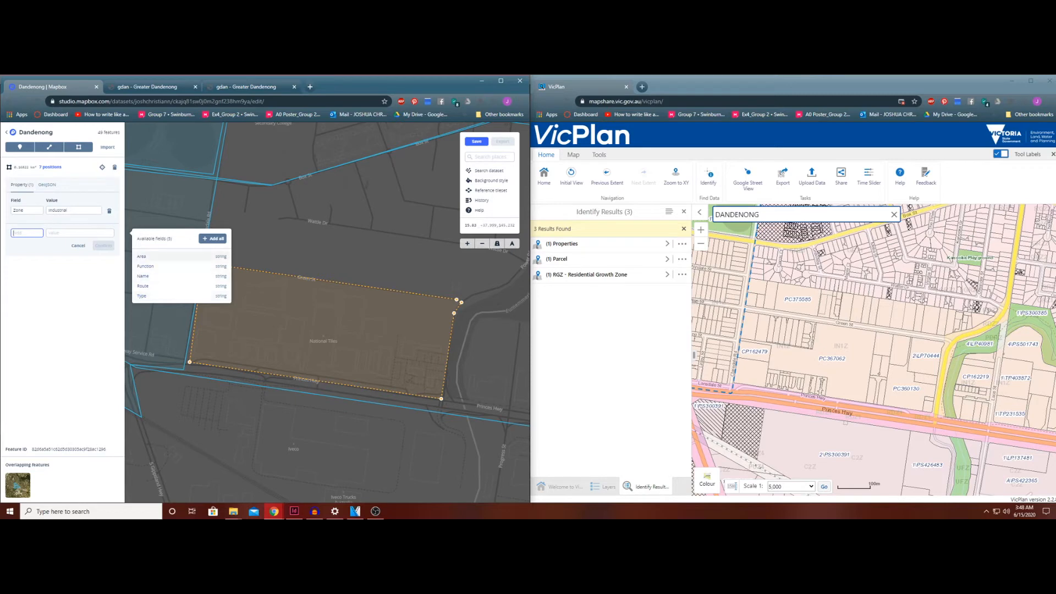
pyautogui.click(145, 266)
pyautogui.click(104, 245)
pyautogui.click(74, 223)
pyautogui.moveTo(18, 449); pyautogui.dragTo(13, 449)
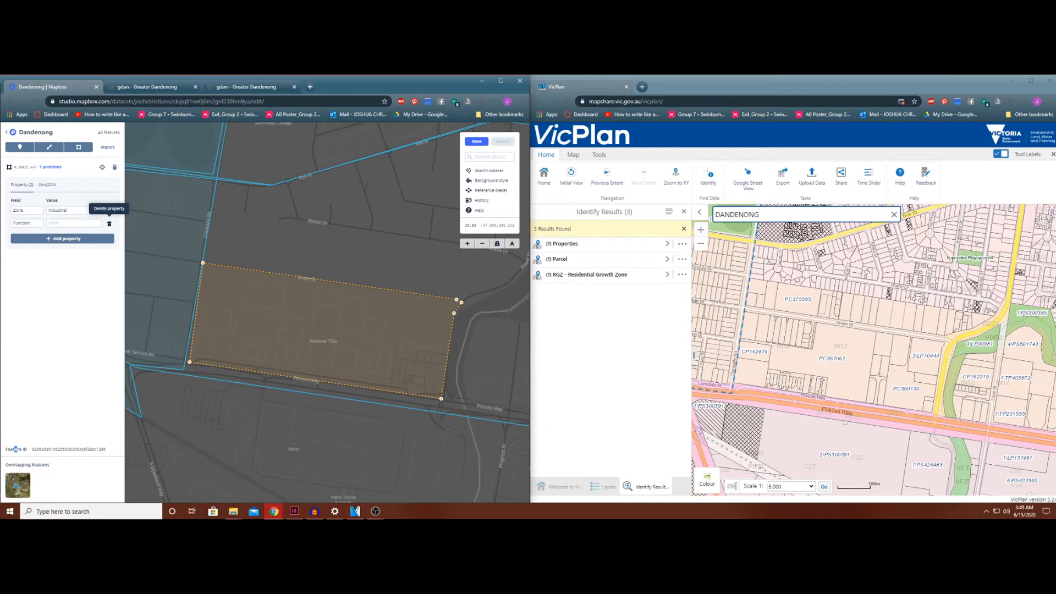
pyautogui.click(109, 223)
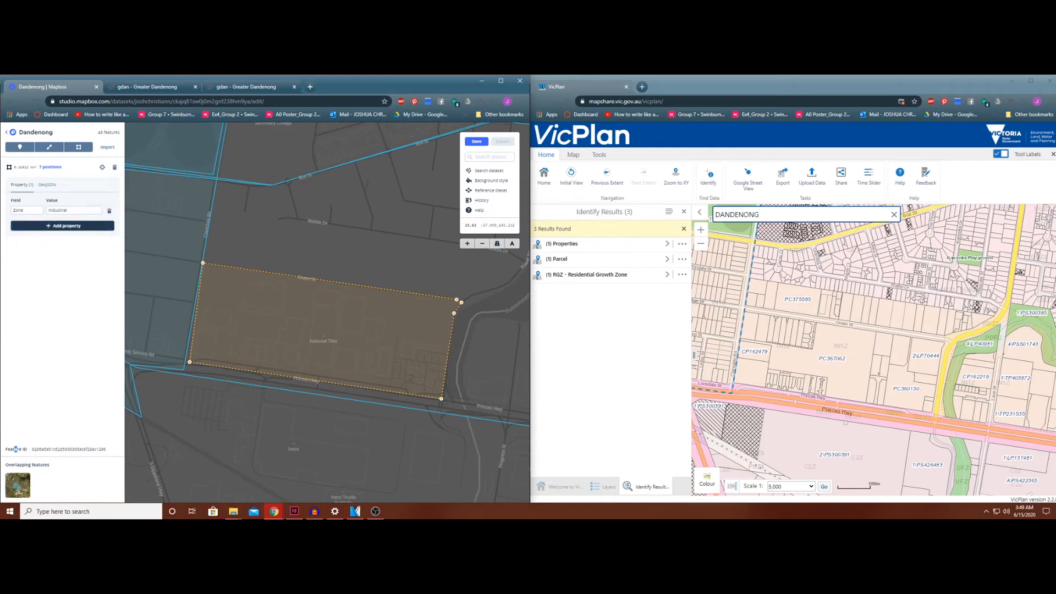
# Save the dataset changes and export them as an update to the connected Dandenong tileset
pyautogui.click(477, 141)
pyautogui.click(284, 264)
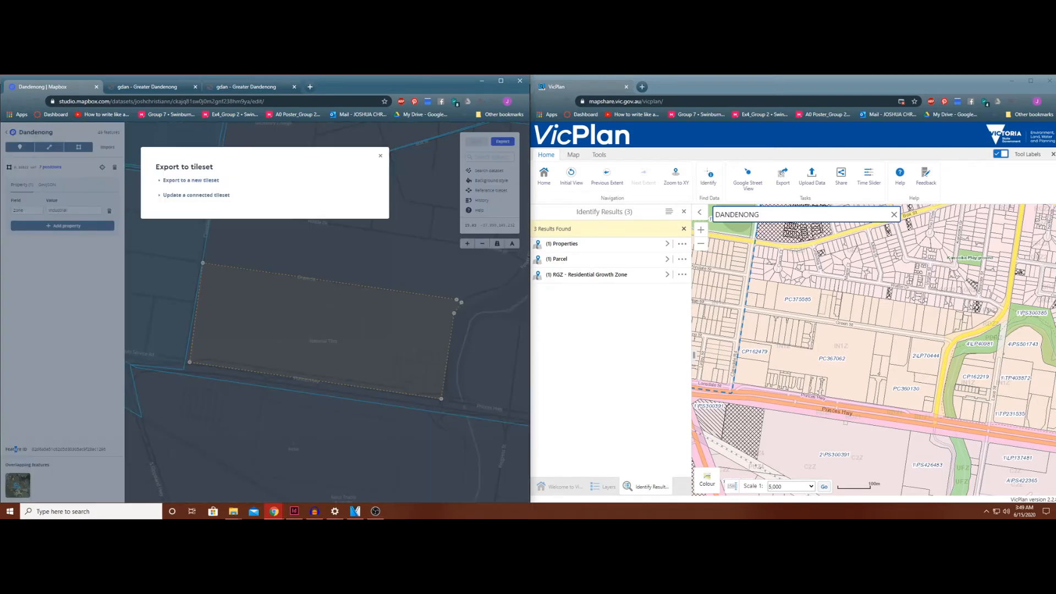
pyautogui.click(196, 195)
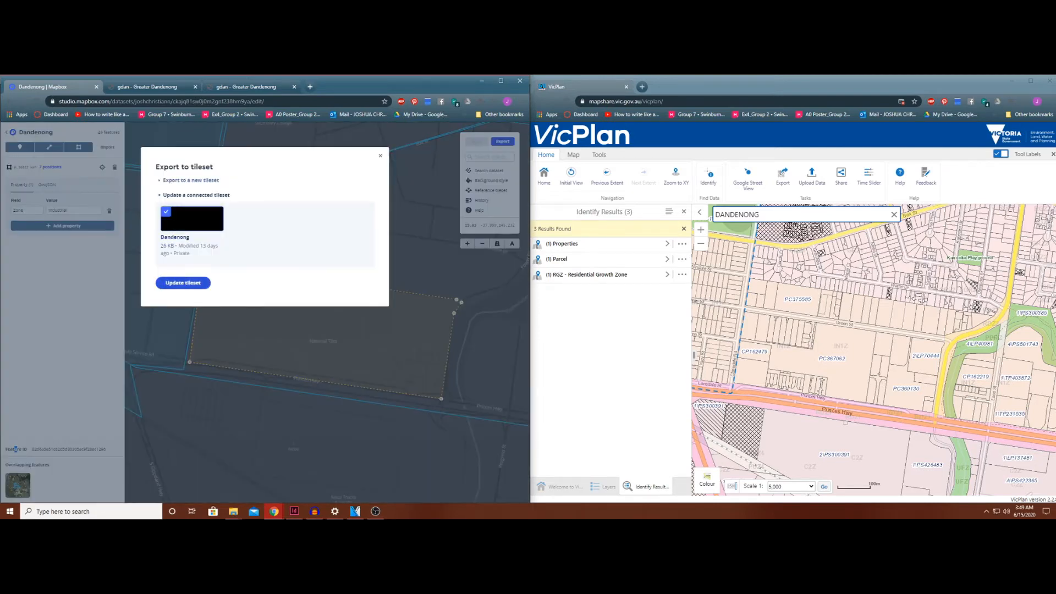
pyautogui.click(183, 282)
pyautogui.click(284, 288)
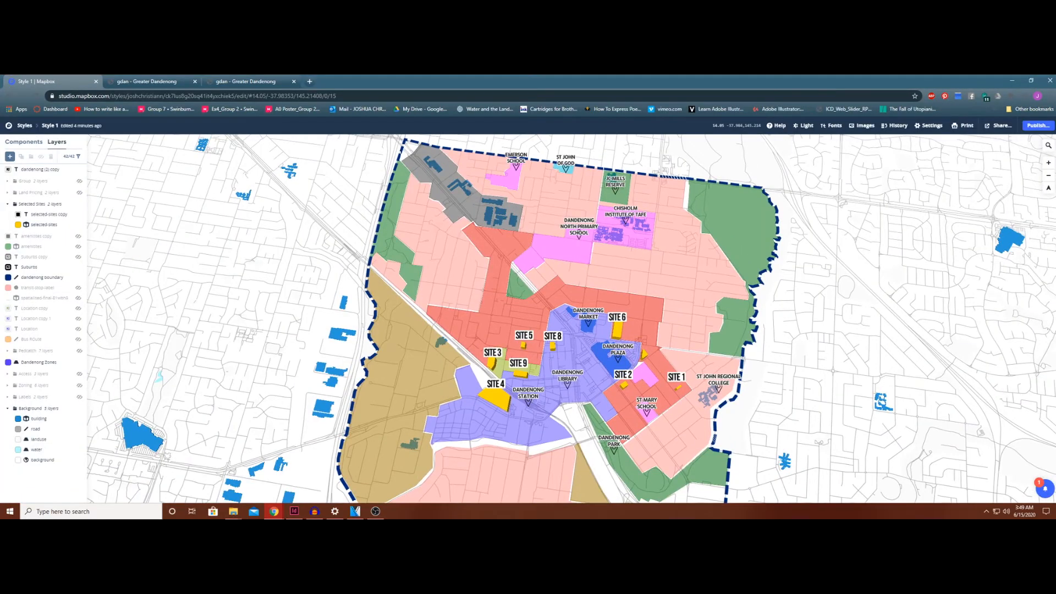
# Examine the new industrial zone east of the Dandenong boundary in Style 1, from close up and across the suburb's southern edge
pyautogui.moveTo(674, 456); pyautogui.dragTo(614, 299)
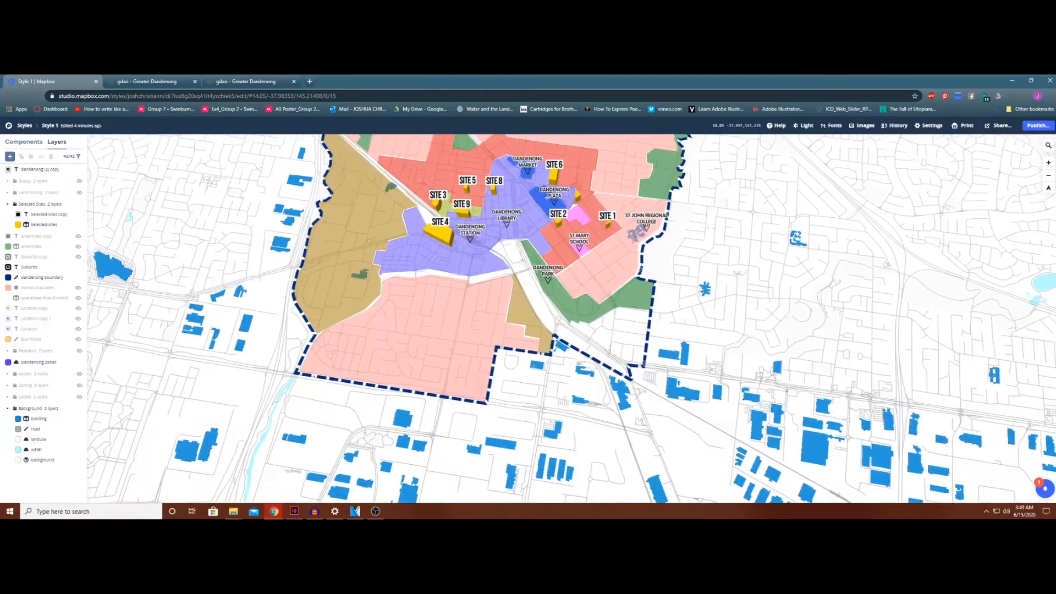
pyautogui.scroll(4, 647, 374)
pyautogui.scroll(7, 769, 330)
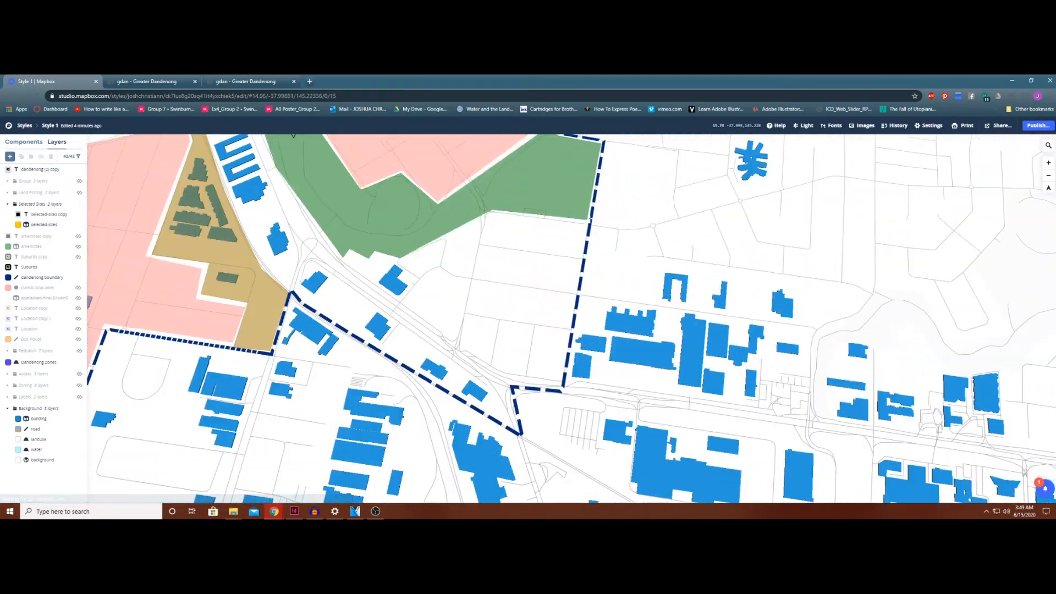
pyautogui.moveTo(727, 366); pyautogui.dragTo(722, 330)
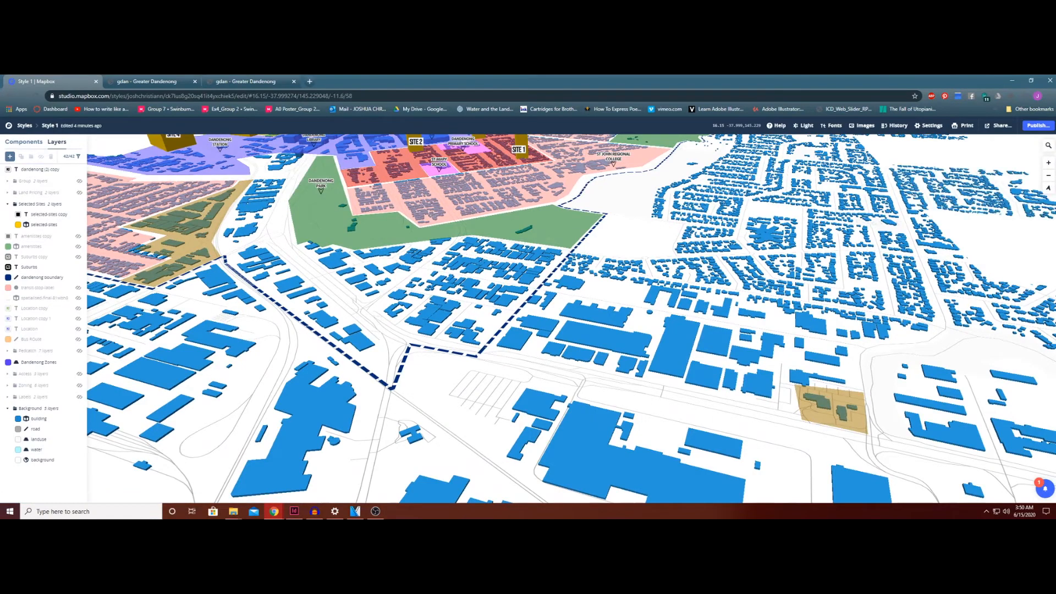
pyautogui.scroll(5, 838, 407)
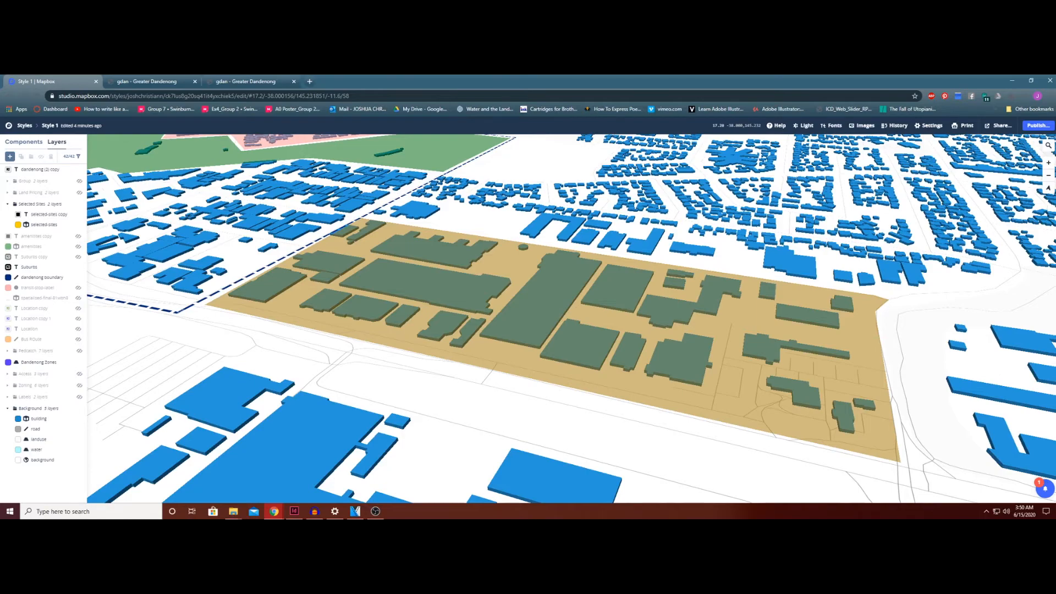
pyautogui.scroll(-5, 567, 314)
pyautogui.moveTo(567, 297); pyautogui.dragTo(569, 334)
pyautogui.scroll(-3, 564, 315)
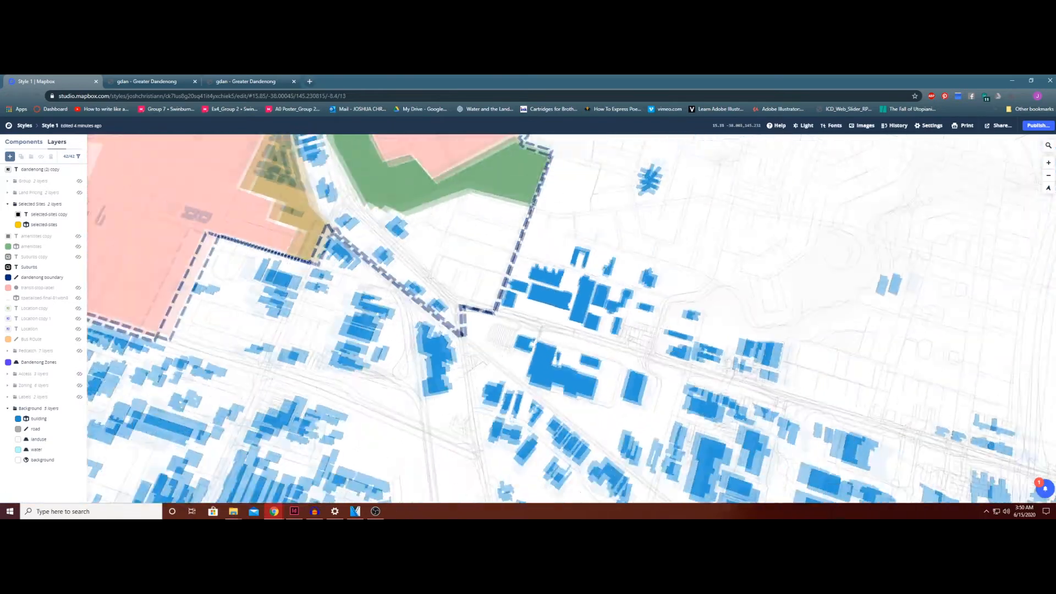
pyautogui.scroll(-4, 462, 271)
pyautogui.moveTo(462, 271); pyautogui.dragTo(480, 271)
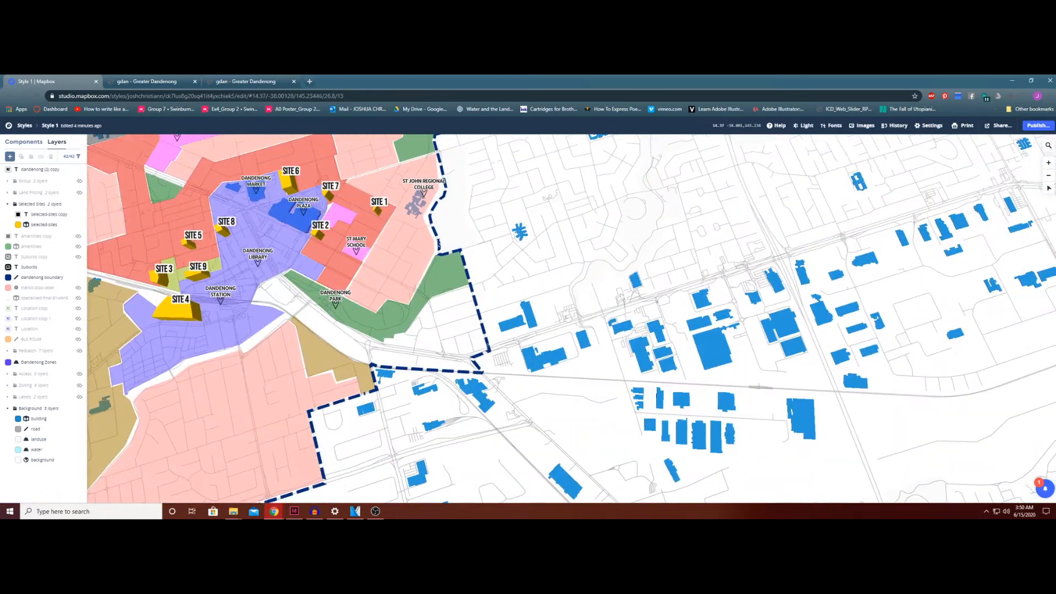
pyautogui.moveTo(487, 348); pyautogui.dragTo(669, 297)
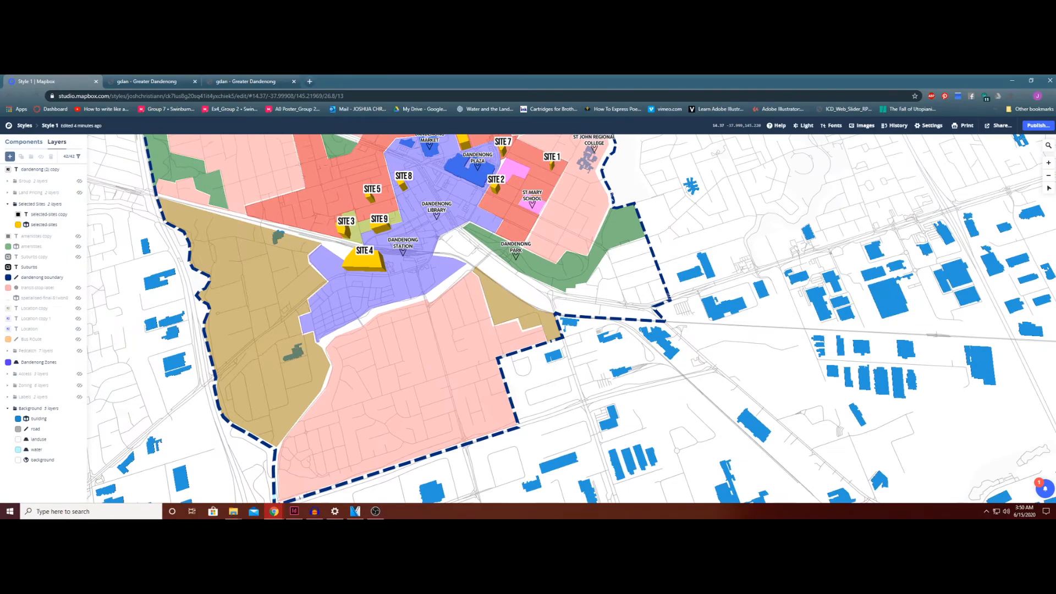
# Compare how the industrial zone outside the boundary displays in tilted close-up and wider views of the map
pyautogui.scroll(5, 789, 302)
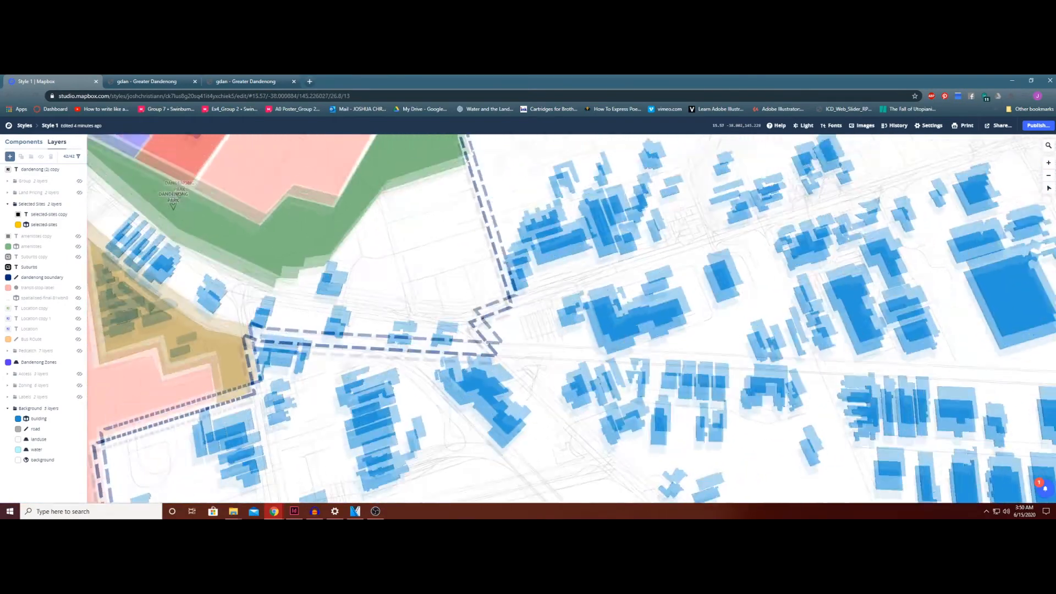
pyautogui.moveTo(789, 302); pyautogui.dragTo(773, 251)
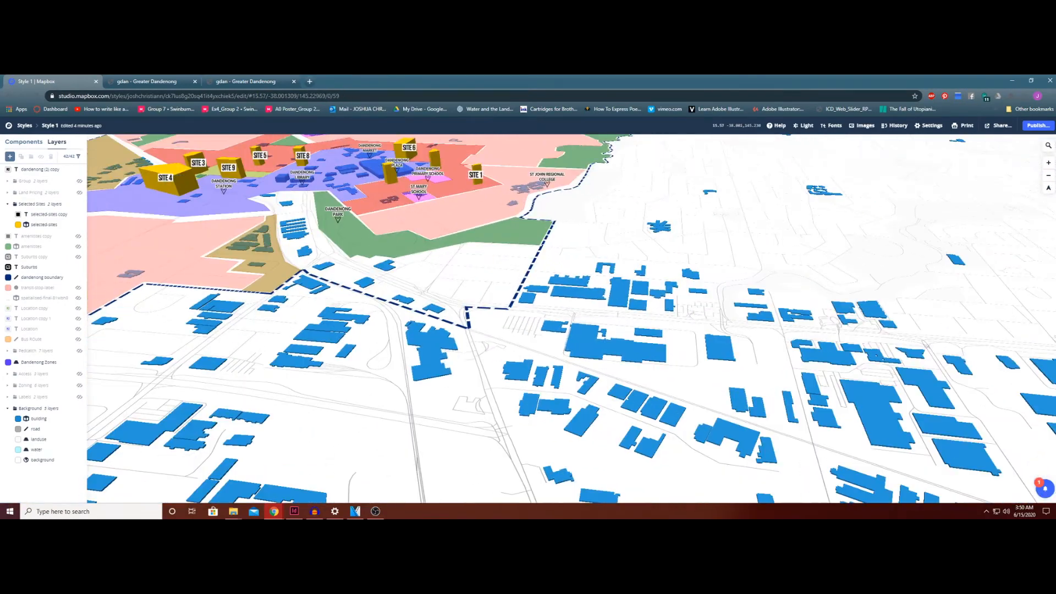
pyautogui.scroll(5, 571, 318)
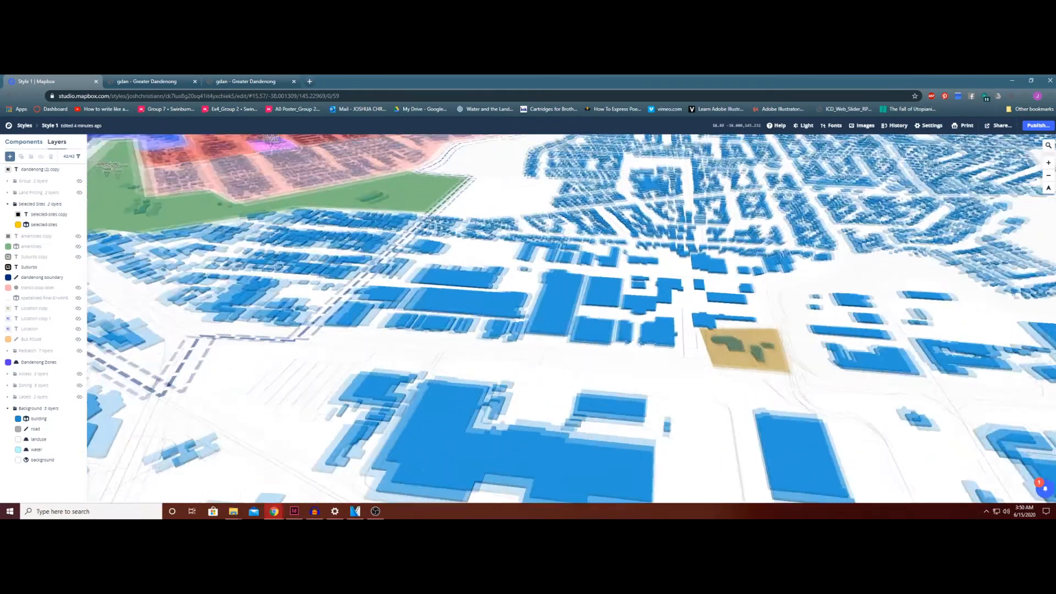
pyautogui.scroll(1, 571, 318)
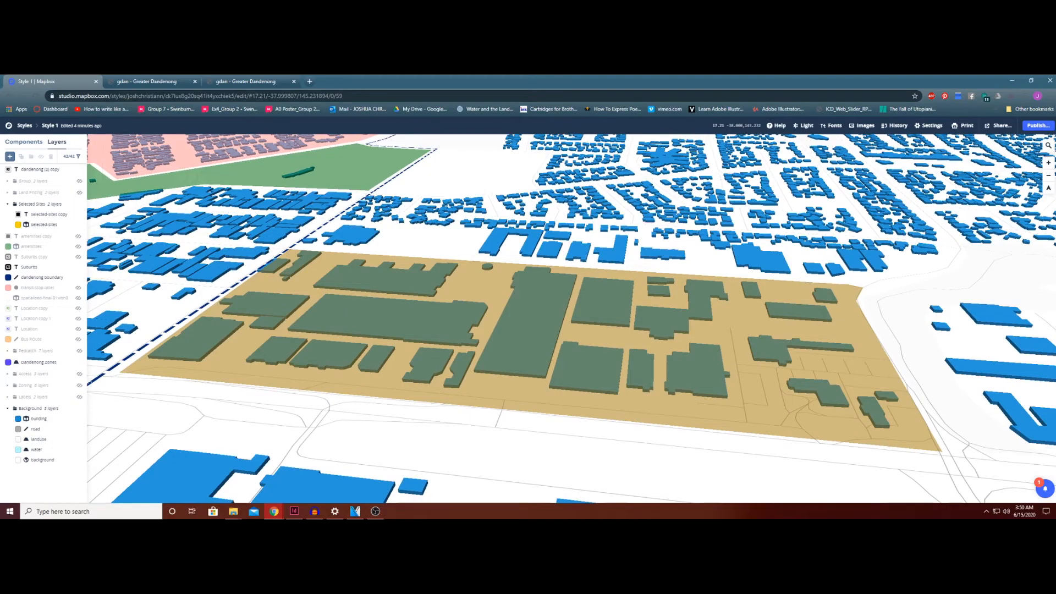
pyautogui.scroll(2, 550, 325)
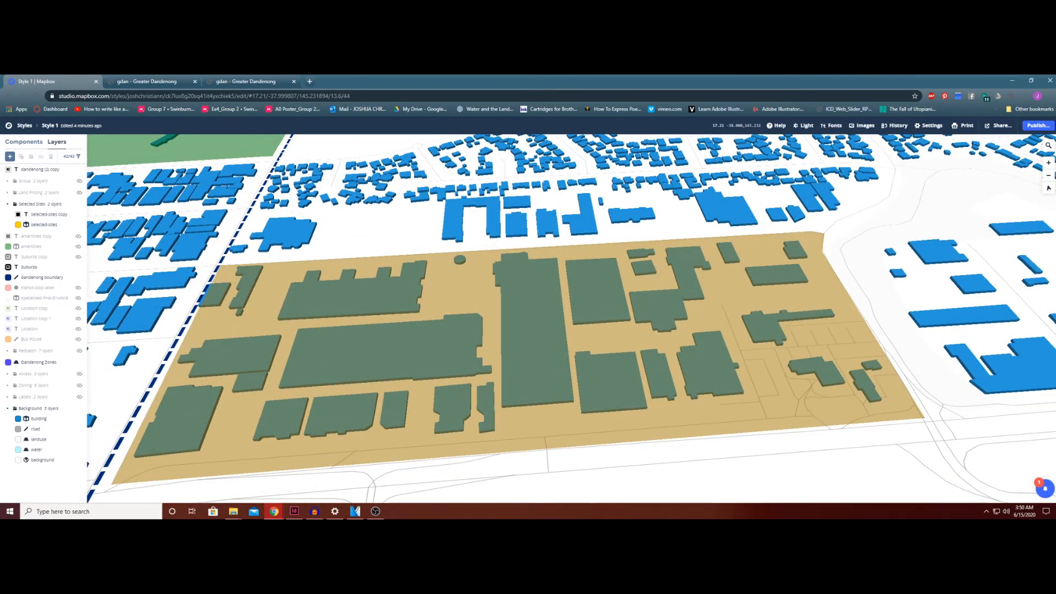
pyautogui.scroll(-10, 643, 337)
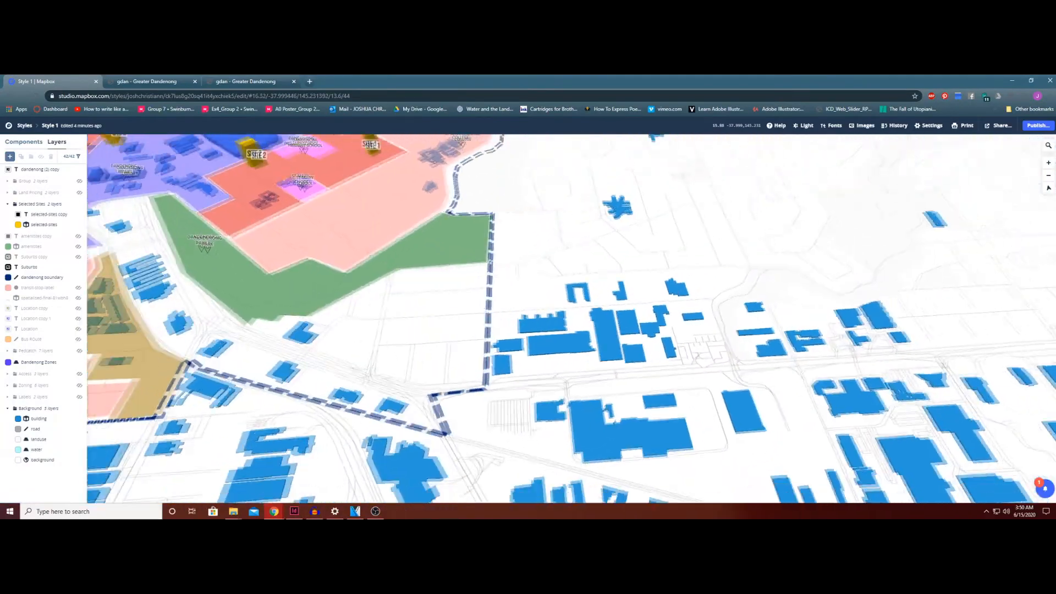
pyautogui.scroll(-4, 643, 337)
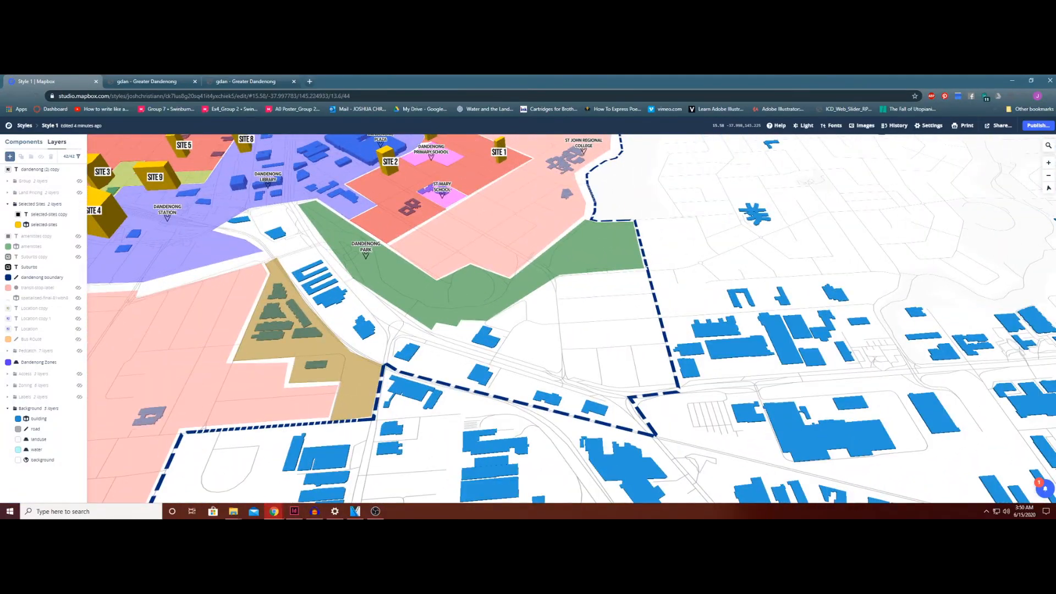
pyautogui.scroll(8, 858, 341)
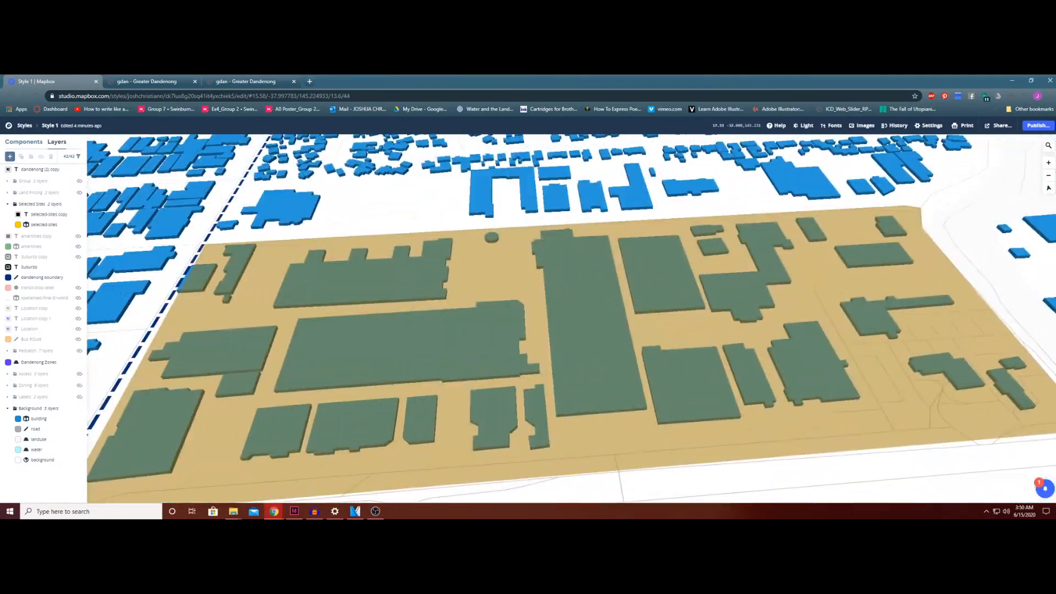
pyautogui.scroll(-7, 622, 349)
pyautogui.scroll(-5, 859, 324)
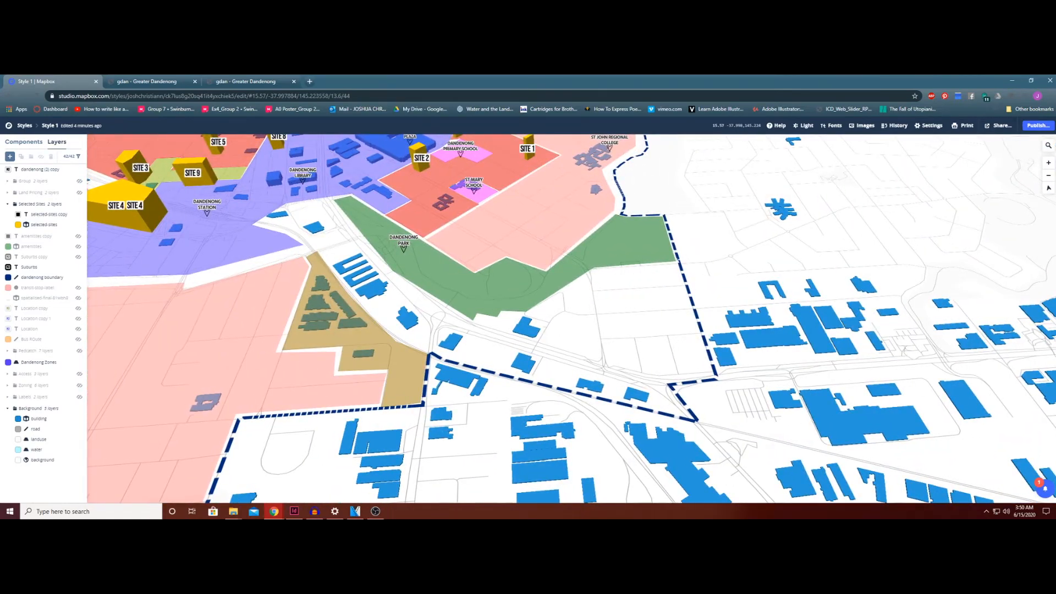
pyautogui.moveTo(550, 330); pyautogui.dragTo(621, 338)
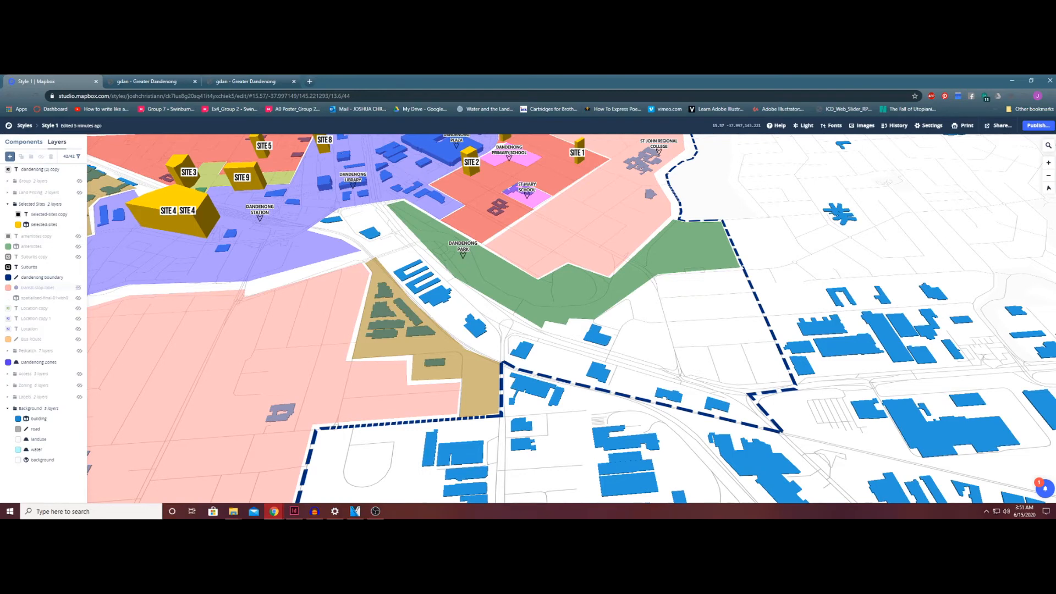
# Show the central Dandenong zones and open the fill colour conditions of the Dandenong Zones layer
pyautogui.moveTo(418, 264); pyautogui.dragTo(550, 353)
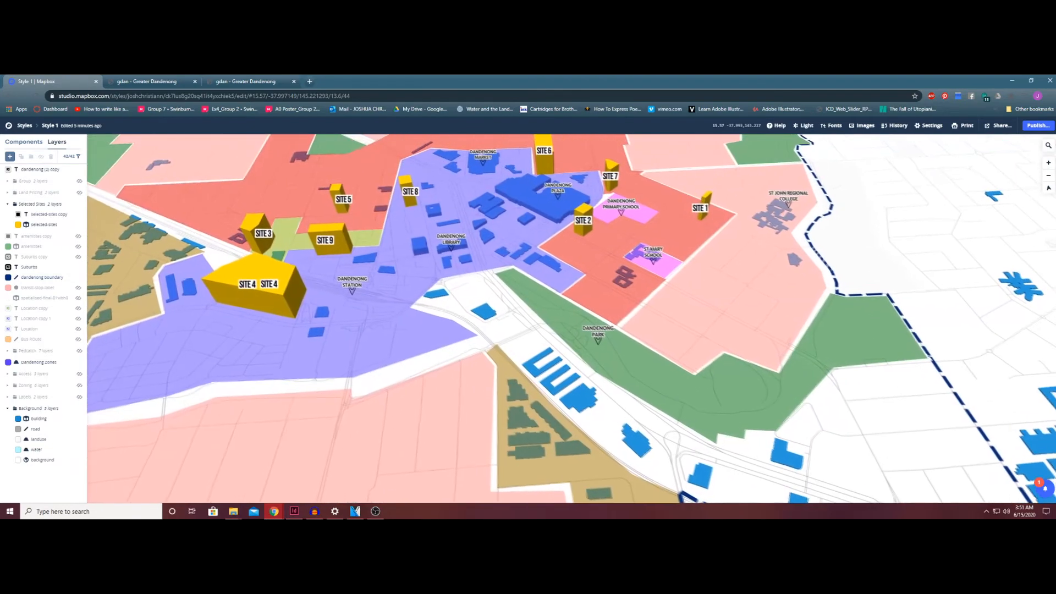
pyautogui.moveTo(440, 280); pyautogui.dragTo(608, 307)
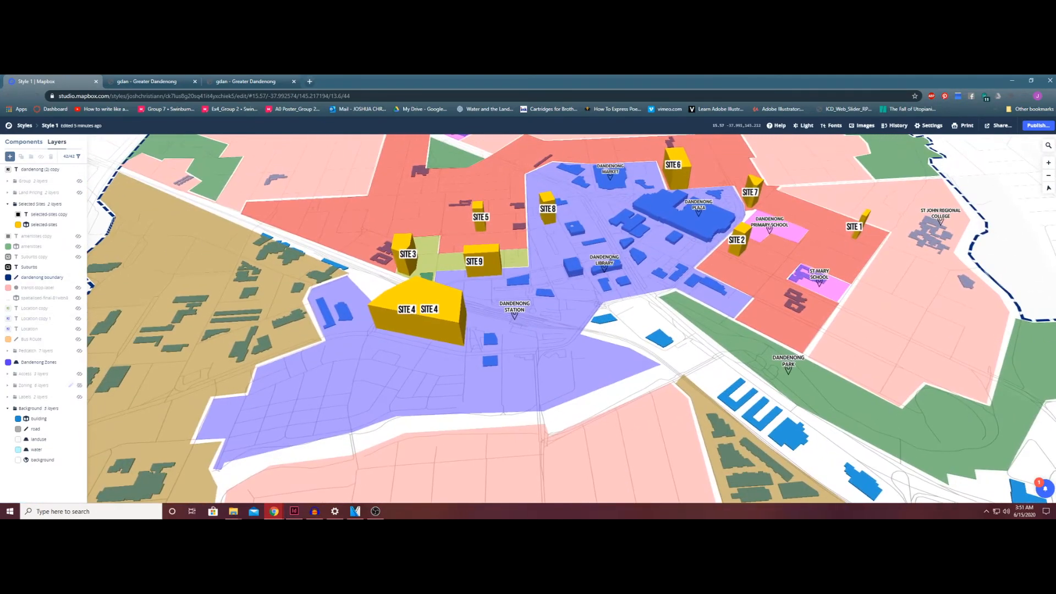
pyautogui.click(55, 362)
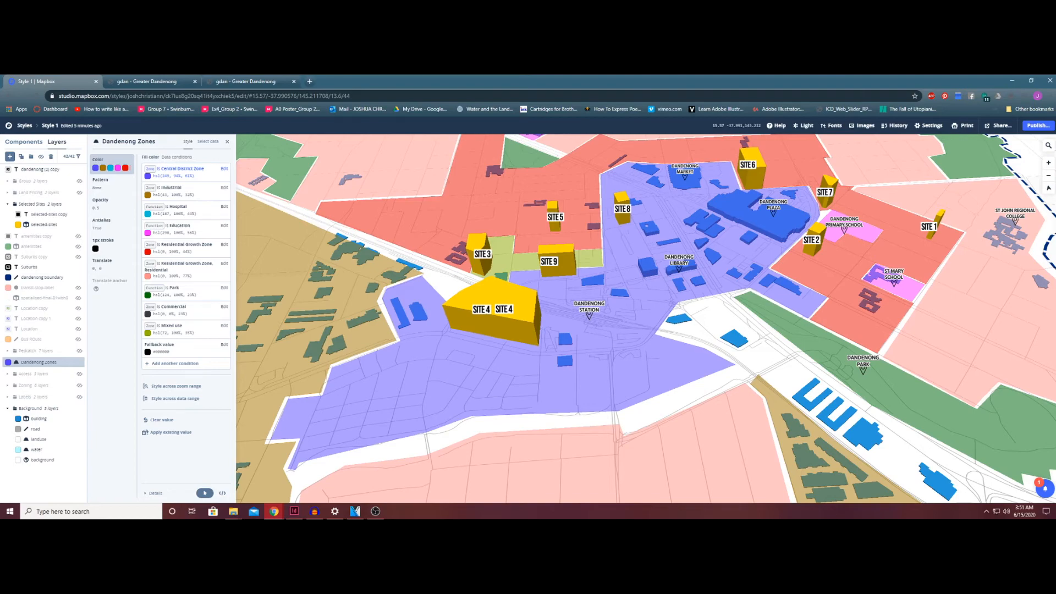
# Examine the coloured zones in northern Dandenong, from the commercial area to the school and hospital sites along the boundary
pyautogui.moveTo(572, 182); pyautogui.dragTo(629, 365)
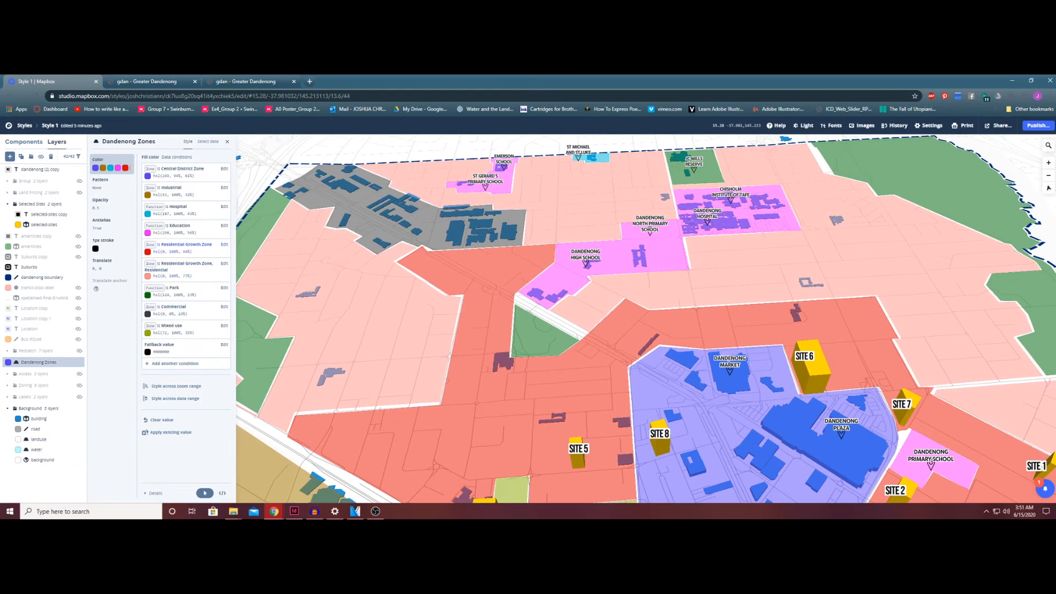
pyautogui.scroll(-2, 594, 311)
pyautogui.moveTo(613, 193); pyautogui.dragTo(715, 355)
pyautogui.scroll(3, 616, 242)
pyautogui.scroll(5, 570, 270)
pyautogui.scroll(1, 660, 300)
pyautogui.moveTo(661, 300); pyautogui.dragTo(749, 310)
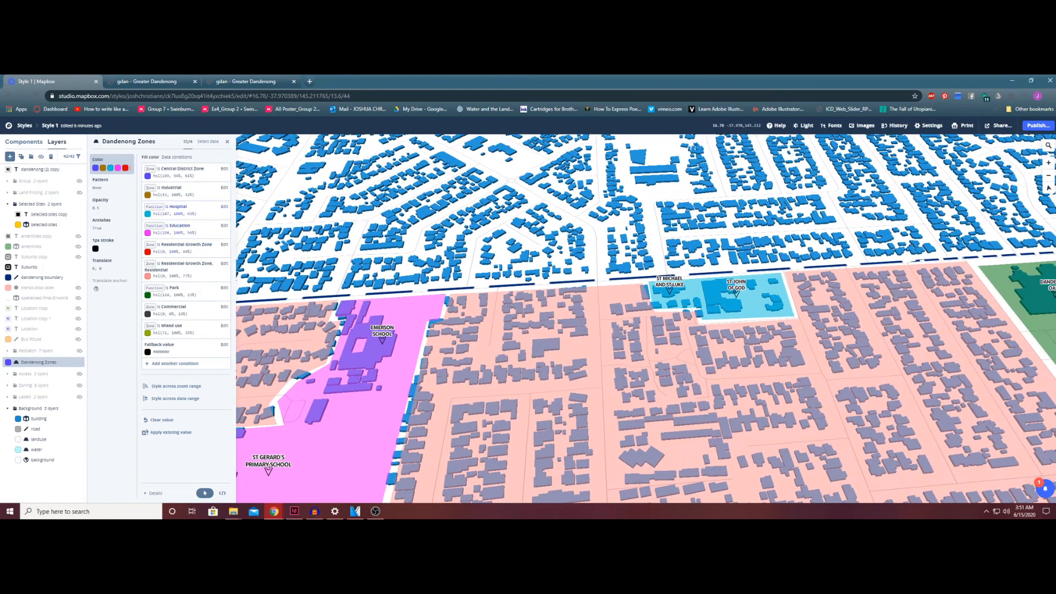
# Add a fill colour condition that shows the Public zone in light pink on the Dandenong Zones layer
pyautogui.moveTo(363, 358); pyautogui.dragTo(493, 286)
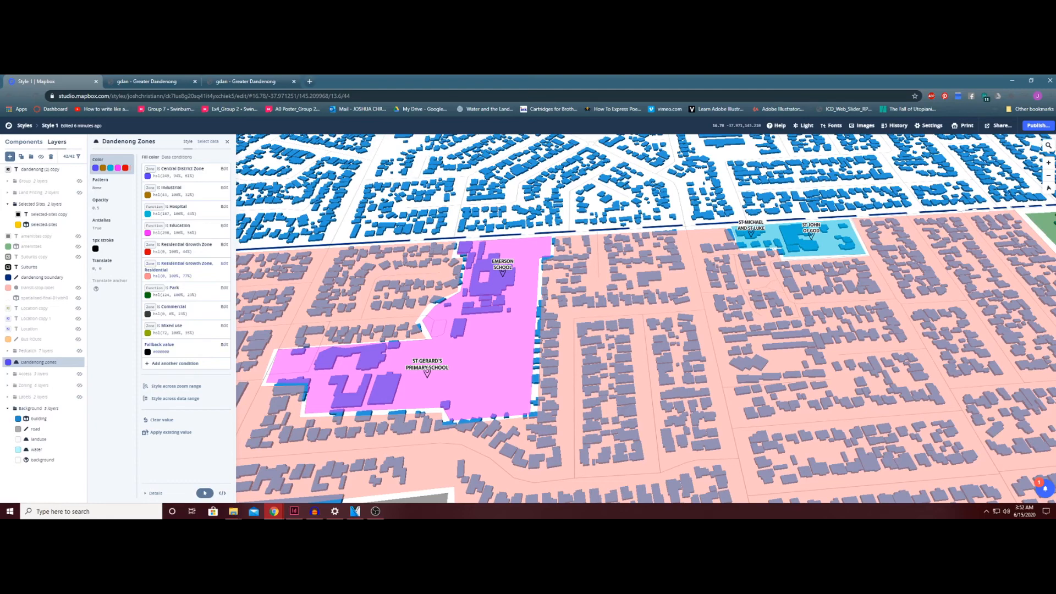
pyautogui.click(174, 364)
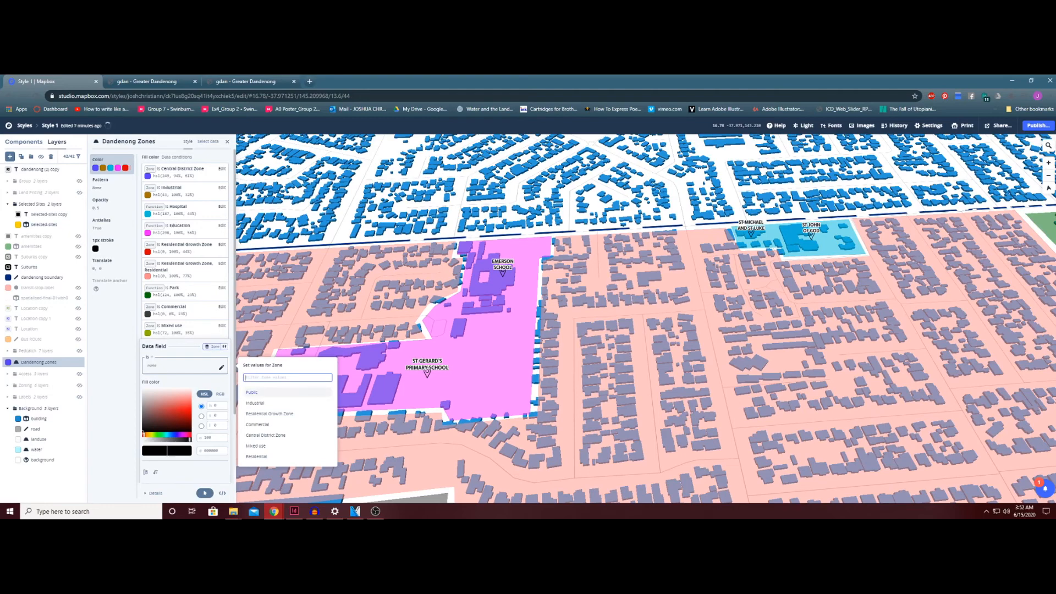
pyautogui.click(253, 393)
pyautogui.click(190, 409)
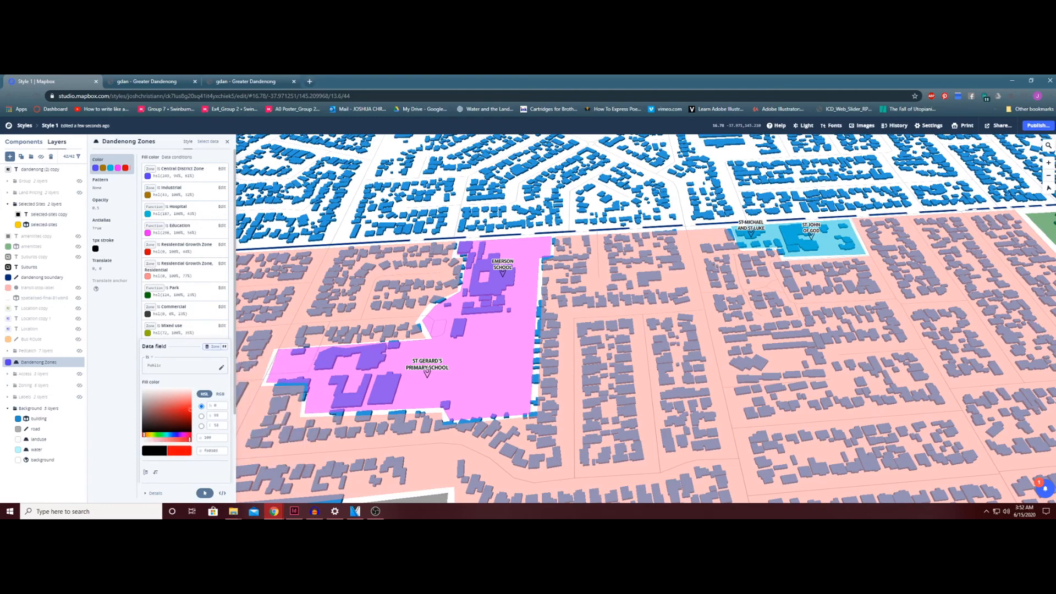
pyautogui.click(178, 398)
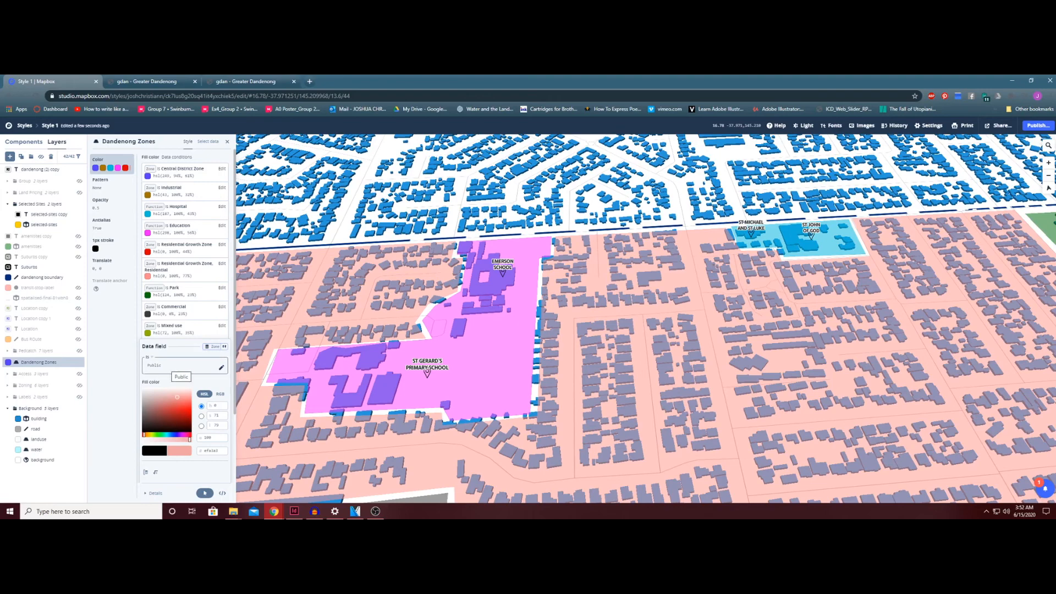
pyautogui.scroll(-2, 184, 402)
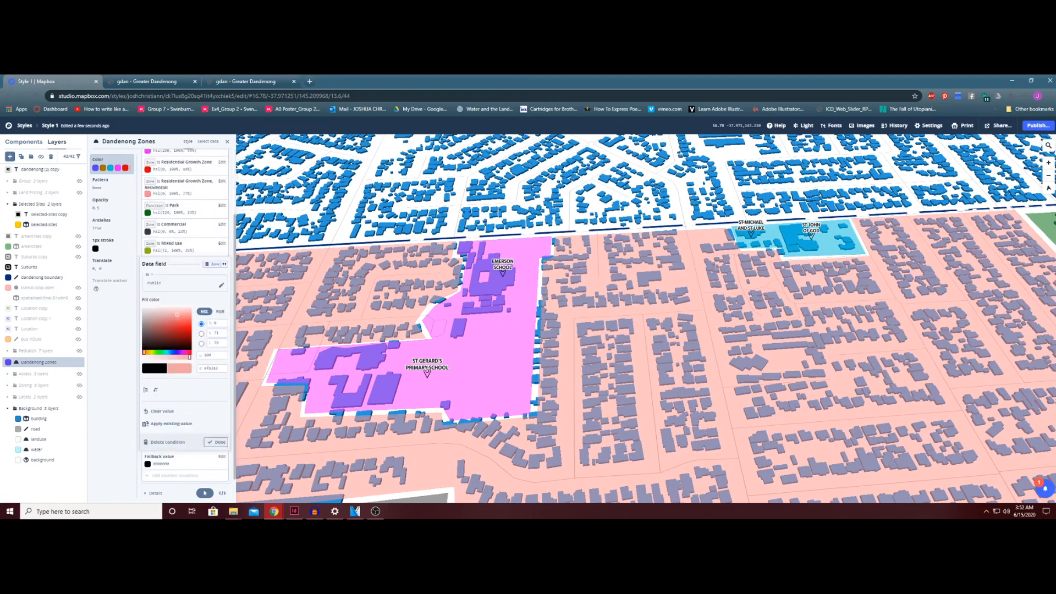
pyautogui.click(216, 442)
# Examine the coloured zones across all of Dandenong from several rotated and tilted views, ending at the central selected sites
pyautogui.scroll(-10, 646, 354)
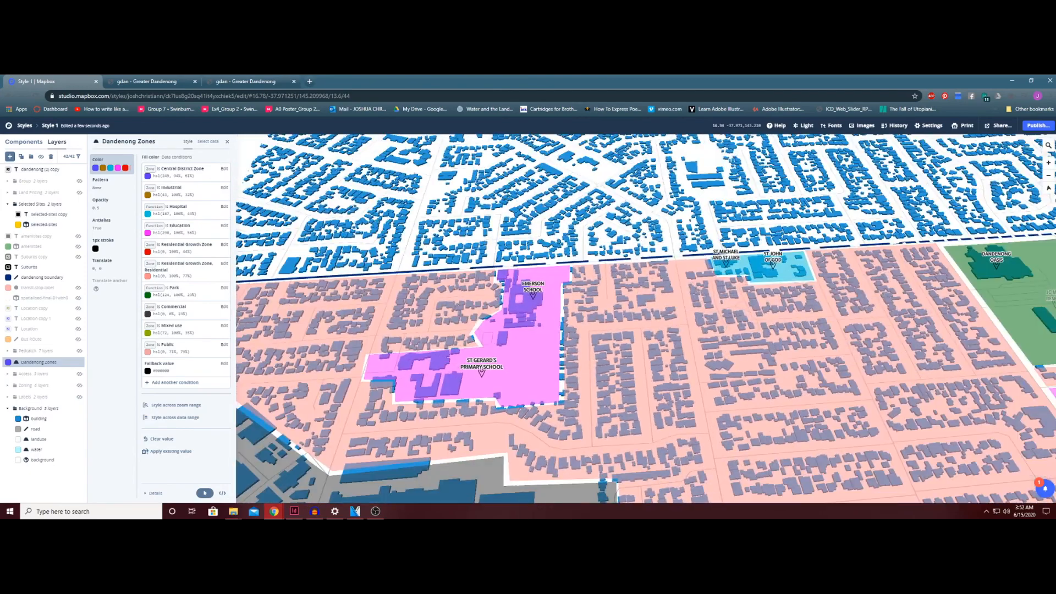
pyautogui.scroll(-8, 647, 354)
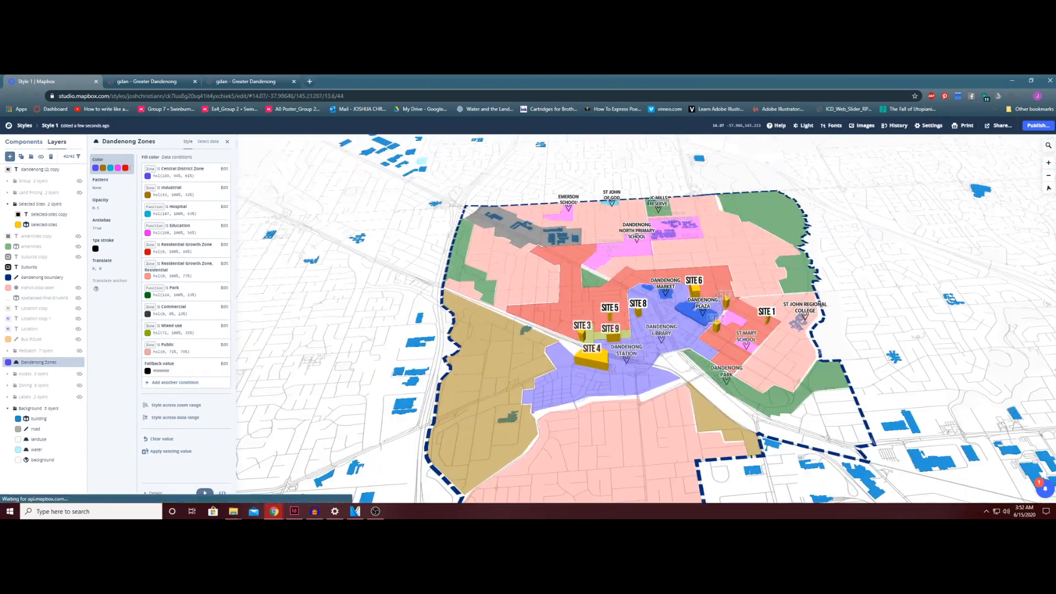
pyautogui.moveTo(647, 330); pyautogui.dragTo(743, 326)
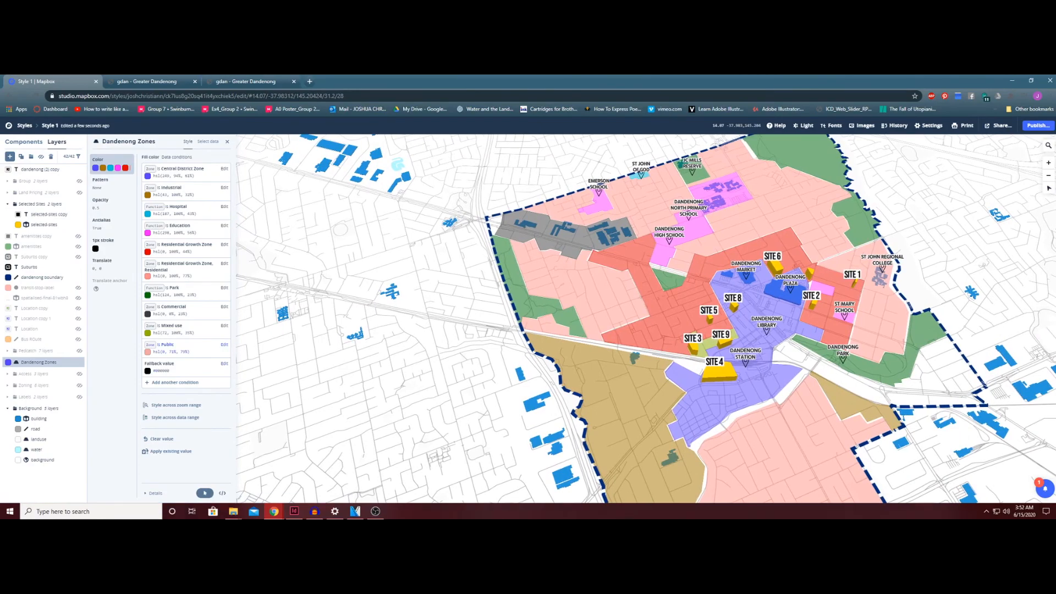
pyautogui.moveTo(861, 360); pyautogui.dragTo(831, 352)
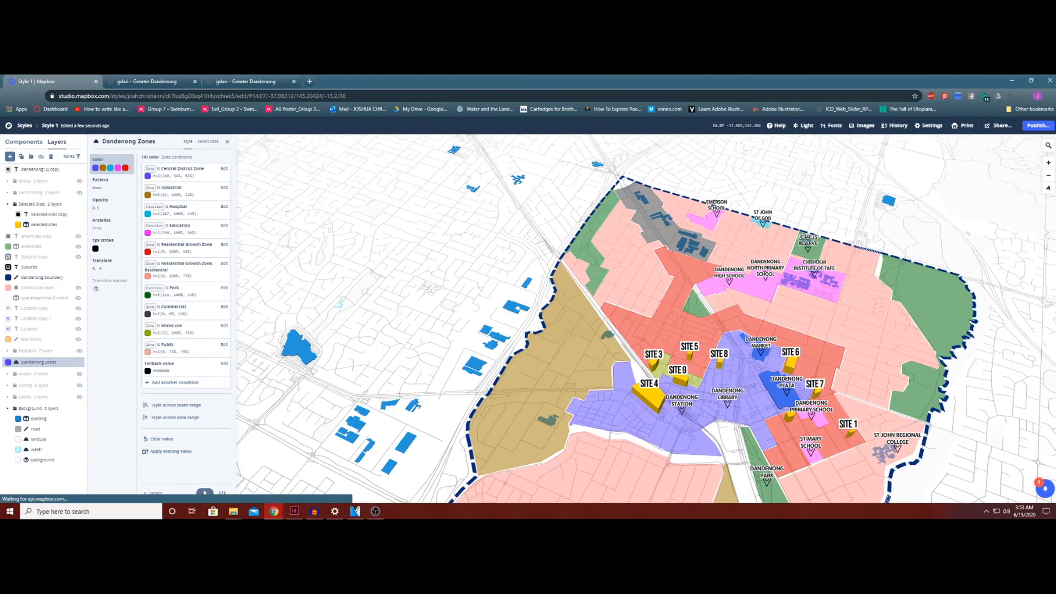
pyautogui.scroll(2, 831, 352)
pyautogui.scroll(2, 765, 320)
pyautogui.moveTo(765, 320); pyautogui.dragTo(768, 293)
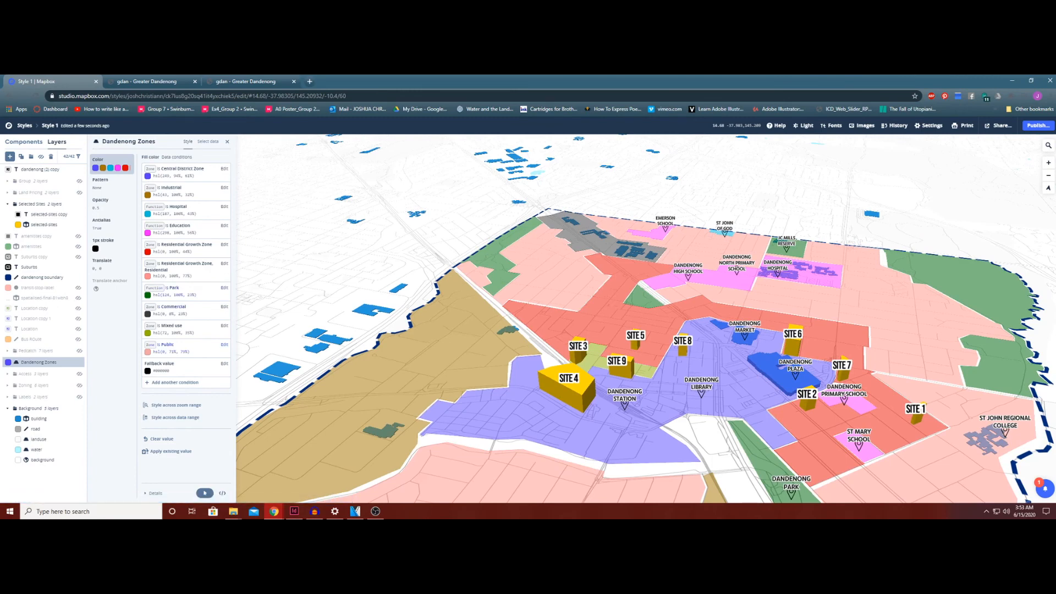
# Delete the Public zone condition from the fill colour of the Dandenong Zones layer
pyautogui.click(225, 344)
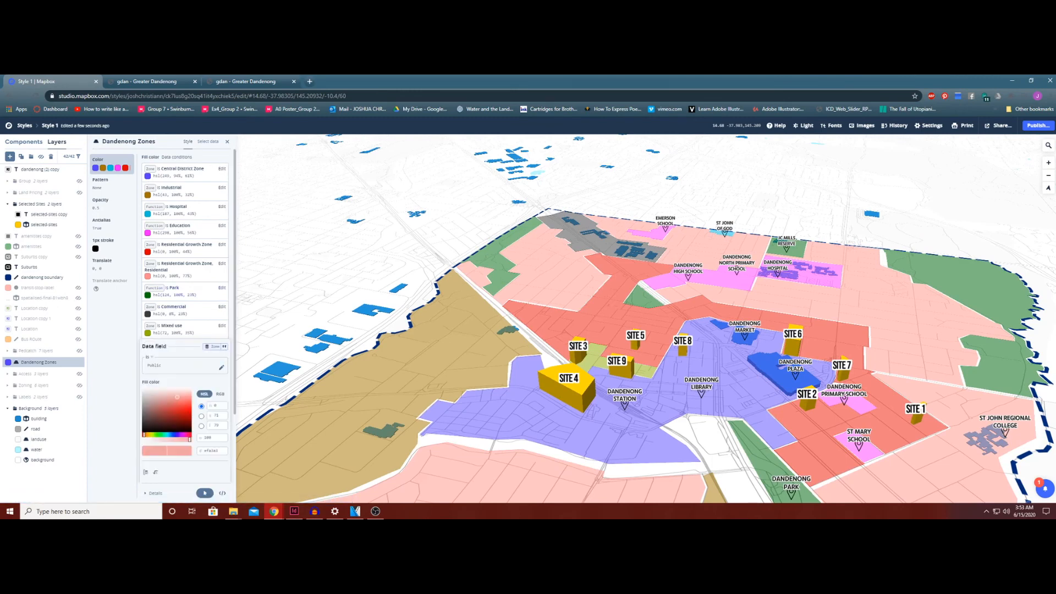
pyautogui.press('Escape')
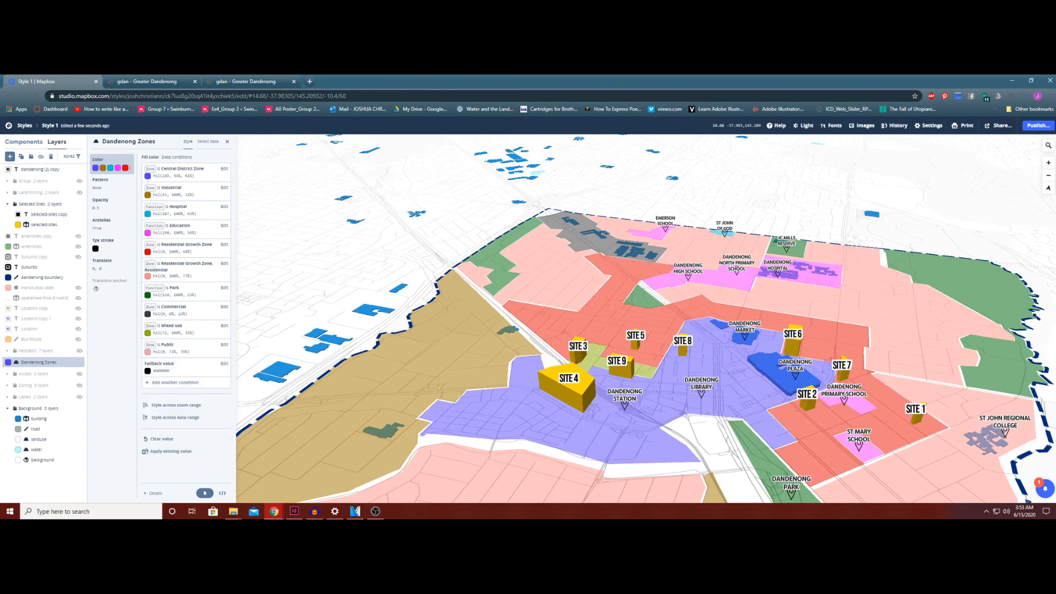
pyautogui.click(225, 345)
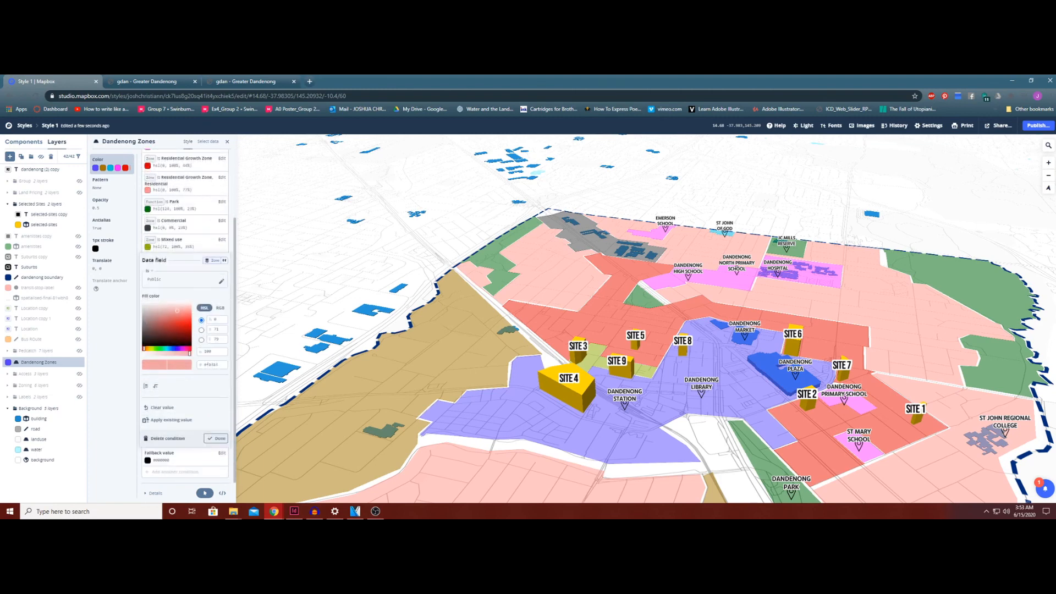
pyautogui.press('Escape')
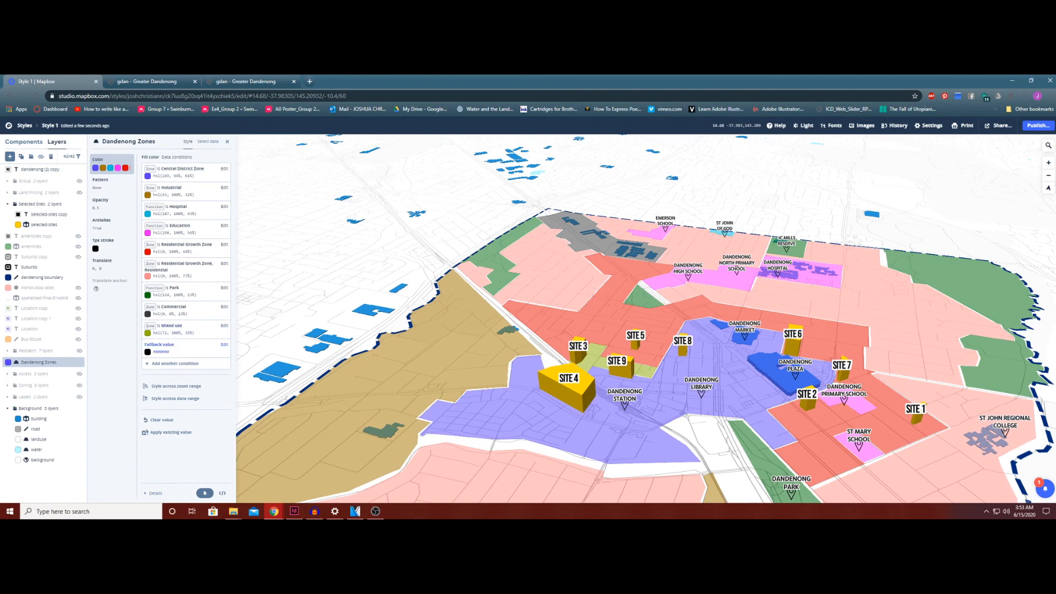